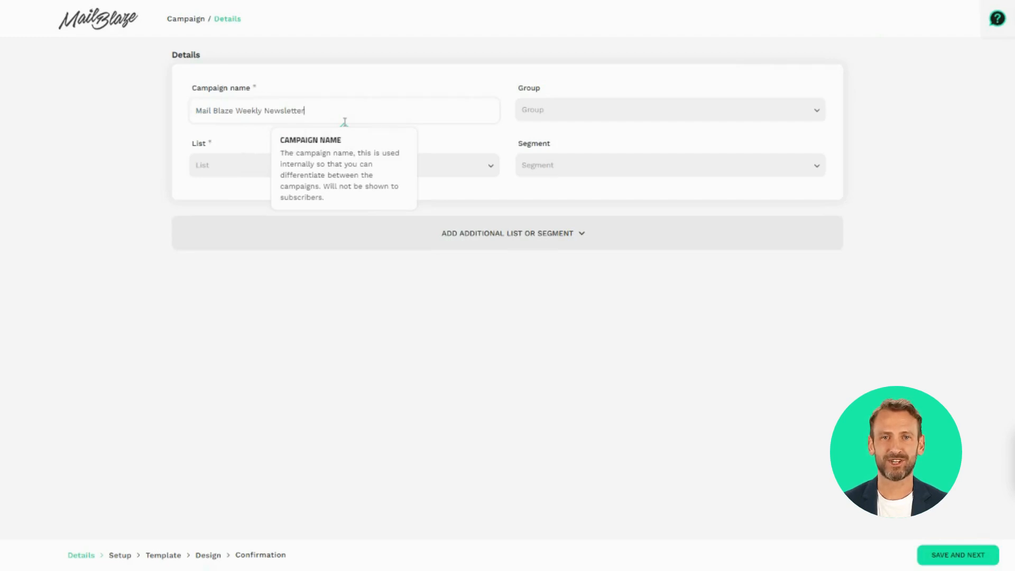
- Choose Mail Blaze Tutorial Uploading List as the campaign's recipient list
{"action": "left_click", "coordinate": [592, 112]}
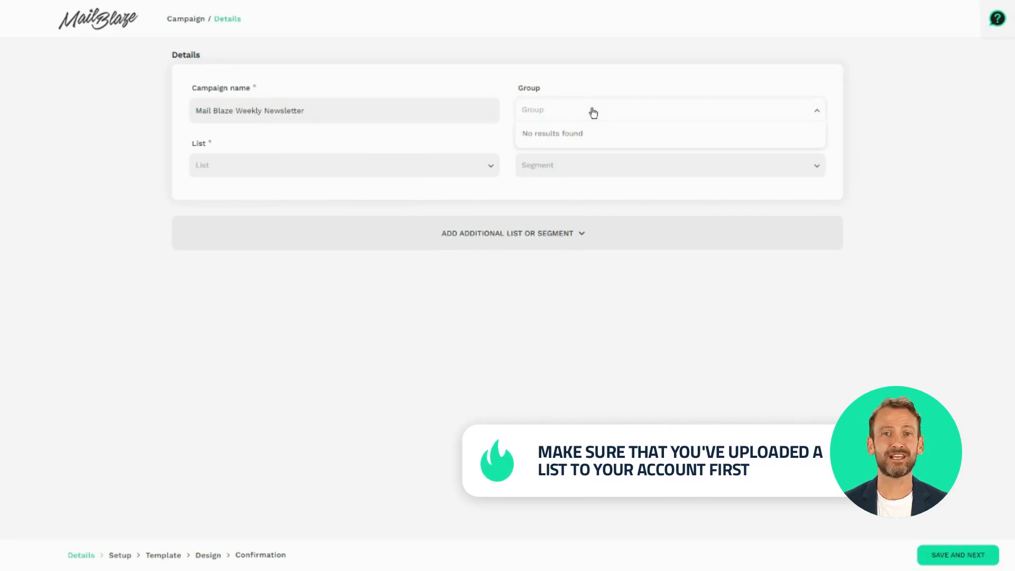
{"action": "left_click", "coordinate": [389, 173]}
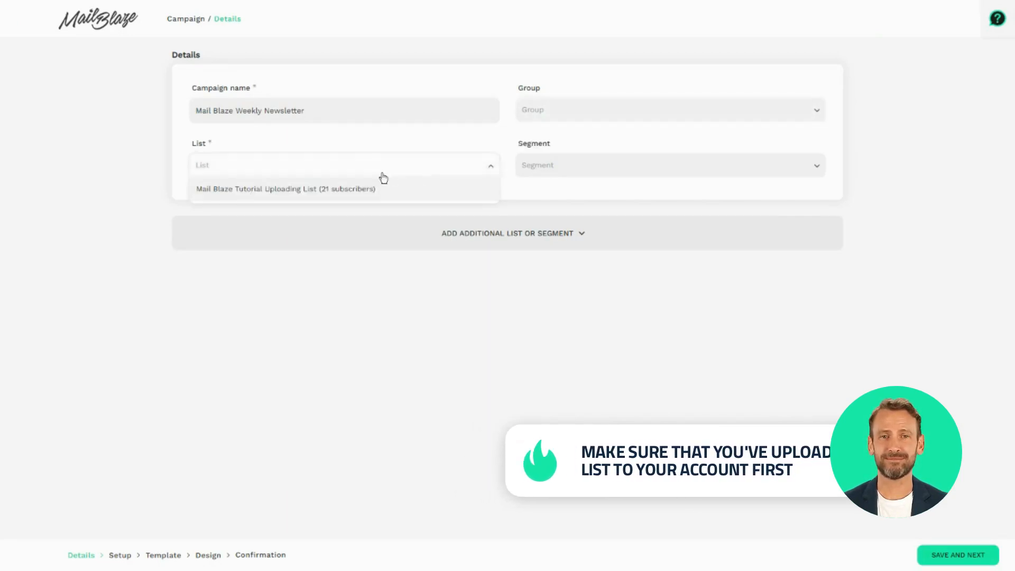
{"action": "left_click", "coordinate": [347, 192]}
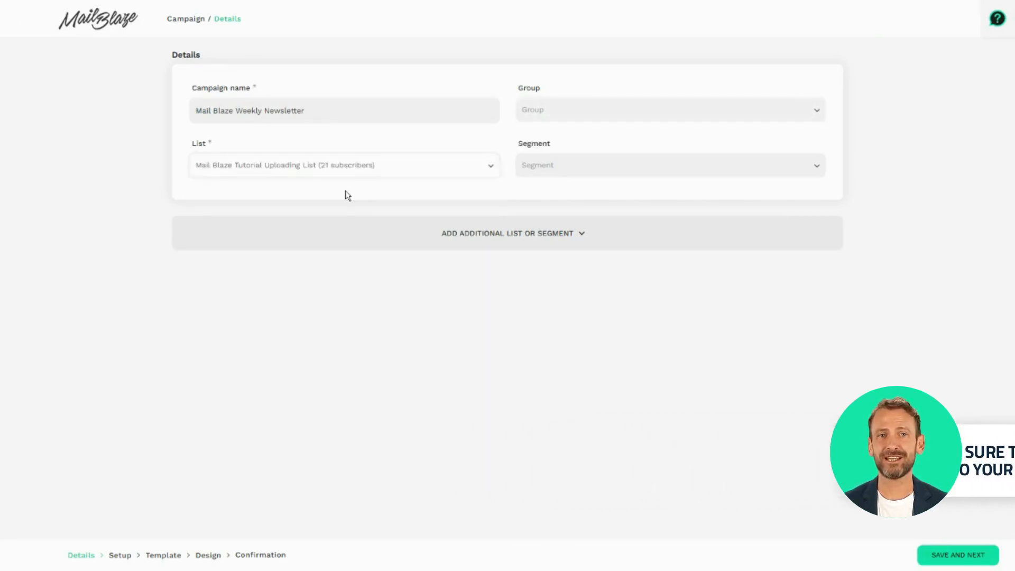
- Check the segment choices and the extra recipient options, and save the campaign details to continue to Setup
{"action": "left_click", "coordinate": [568, 166]}
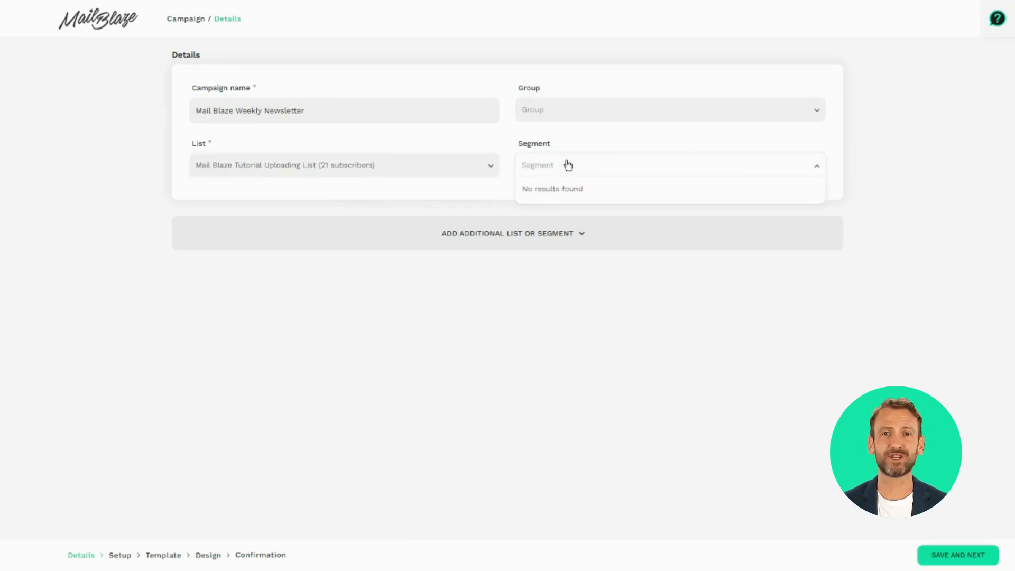
{"action": "left_click", "coordinate": [532, 238]}
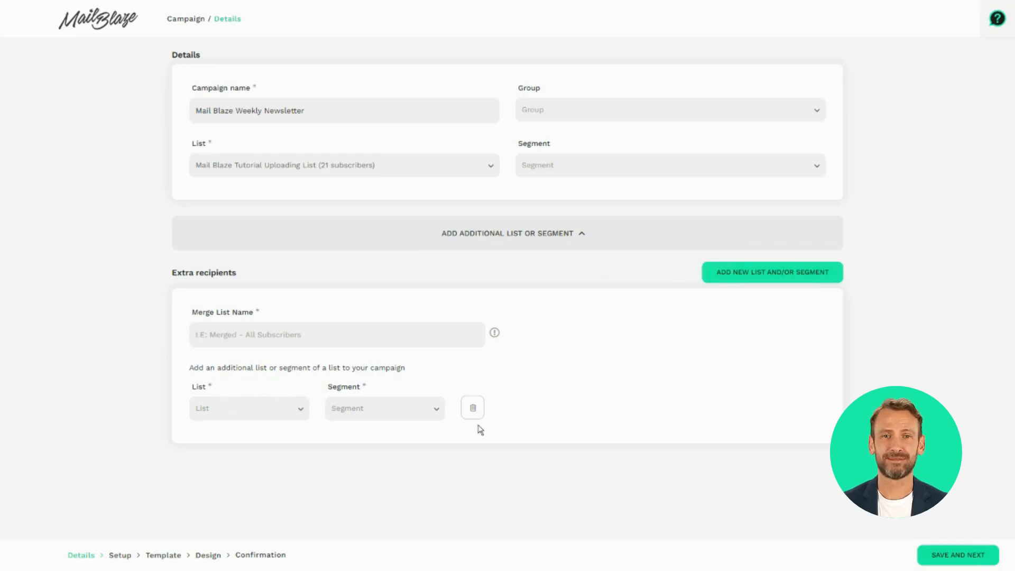
{"action": "left_click", "coordinate": [955, 560]}
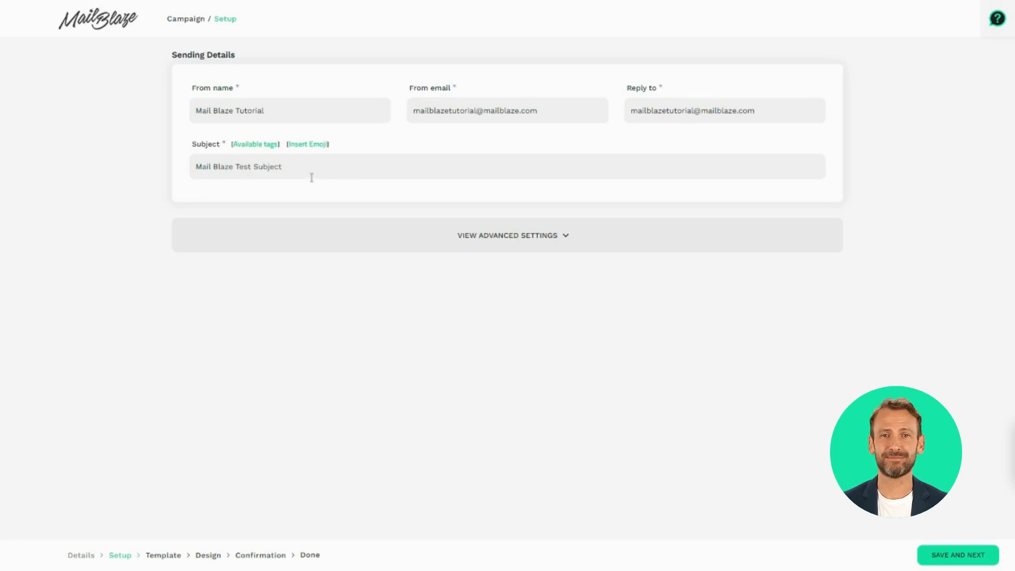
- Expand the advanced sending settings and choose Yes for both open tracking and URL tracking
{"action": "left_click_drag", "start_coordinate": [308, 169], "coordinate": [170, 185]}
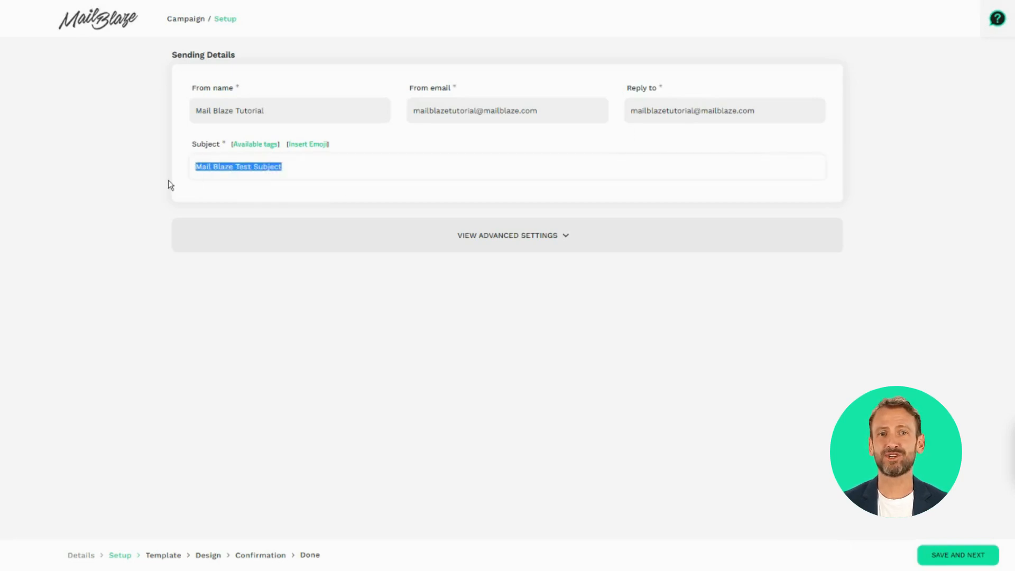
{"action": "left_click", "coordinate": [310, 165]}
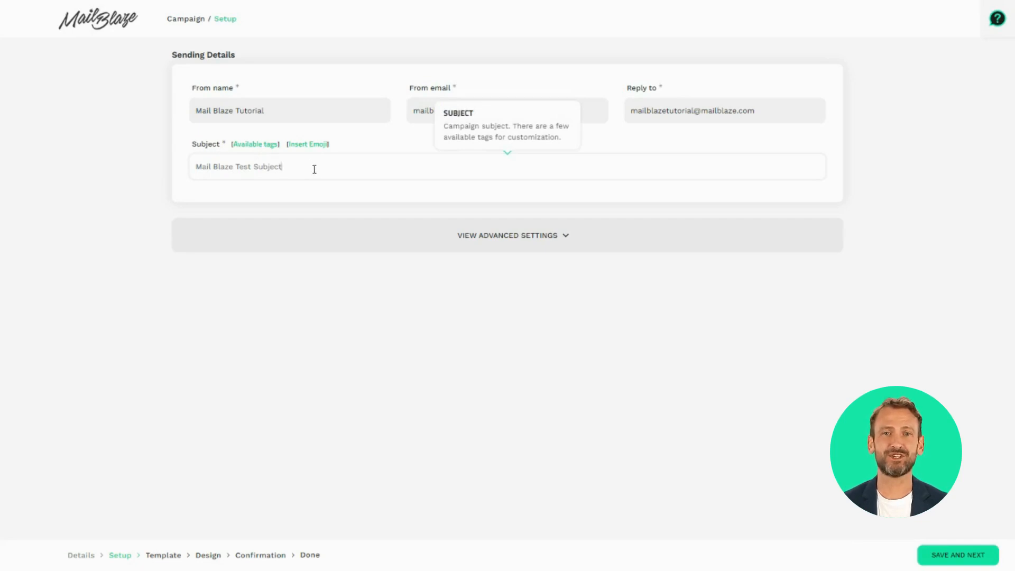
{"action": "left_click", "coordinate": [515, 239]}
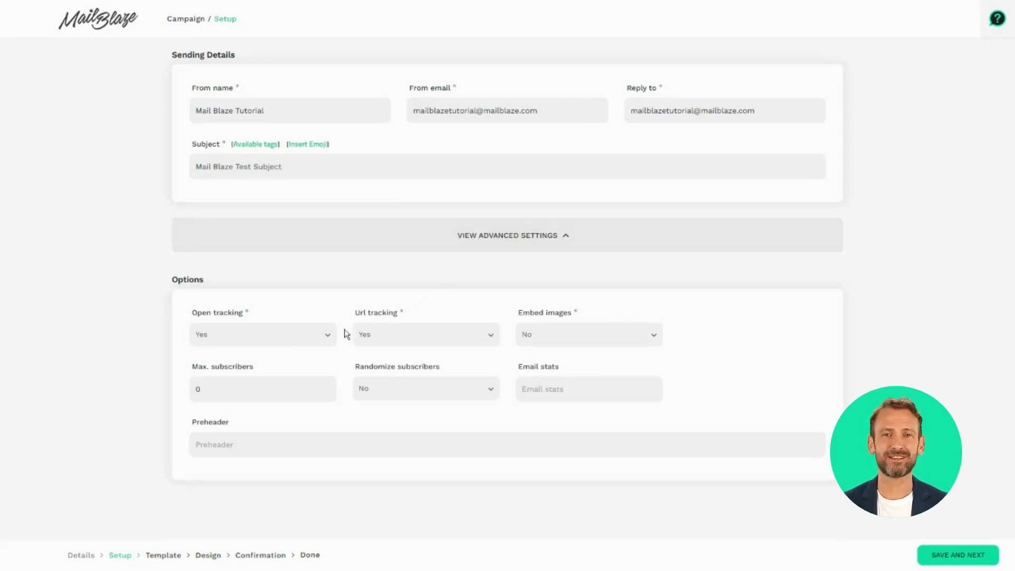
{"action": "left_click", "coordinate": [325, 337]}
{"action": "left_click", "coordinate": [295, 360]}
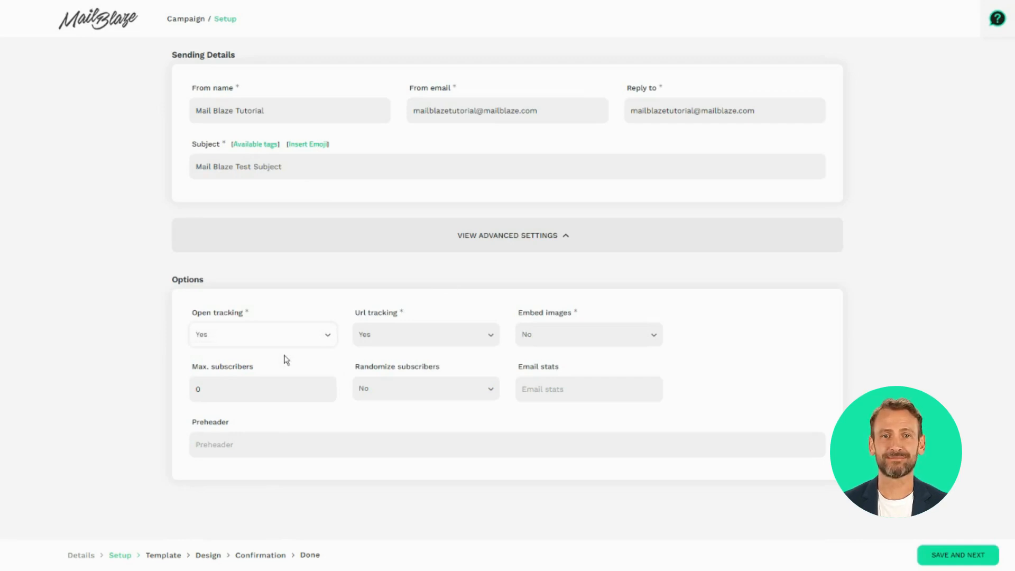
{"action": "left_click", "coordinate": [406, 342]}
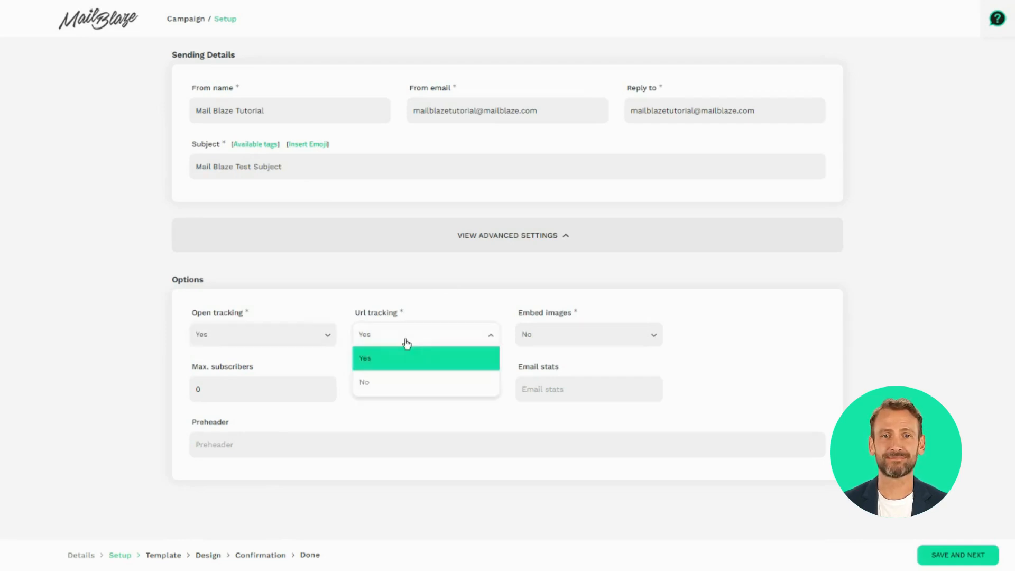
{"action": "left_click", "coordinate": [386, 364]}
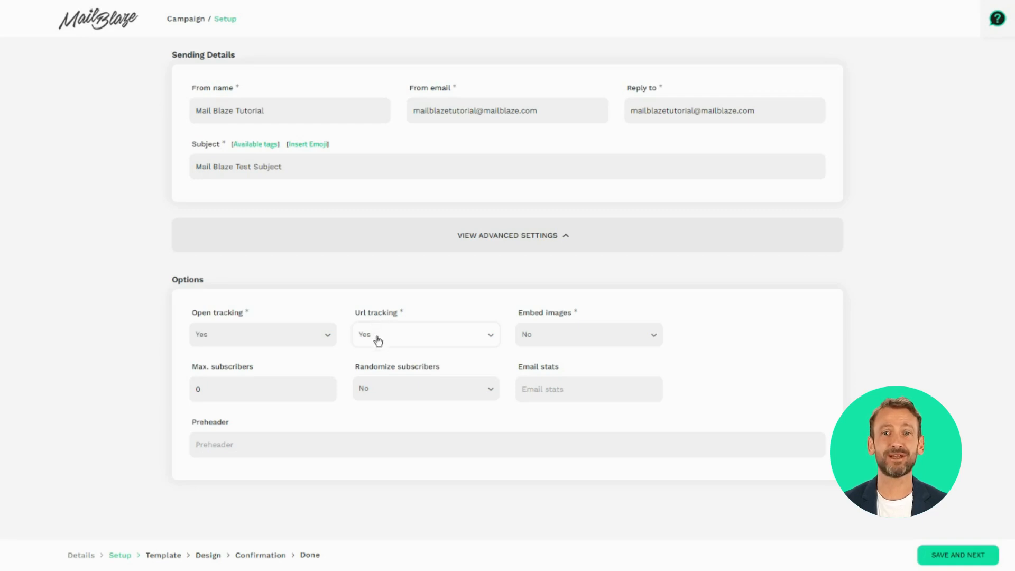
- Switch URL tracking to No and back to Yes
{"action": "left_click", "coordinate": [377, 340]}
{"action": "left_click", "coordinate": [364, 389]}
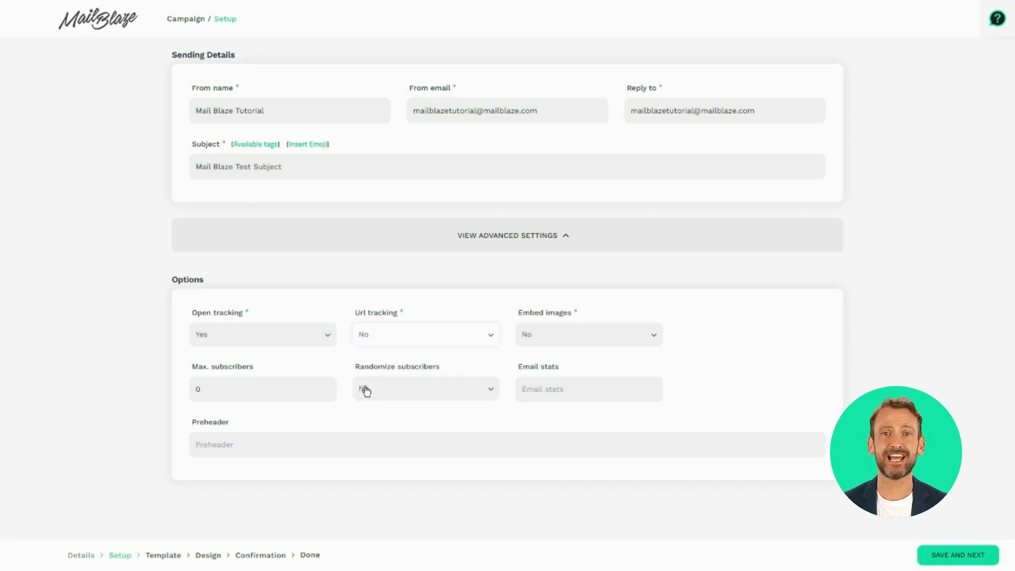
{"action": "left_click", "coordinate": [384, 341]}
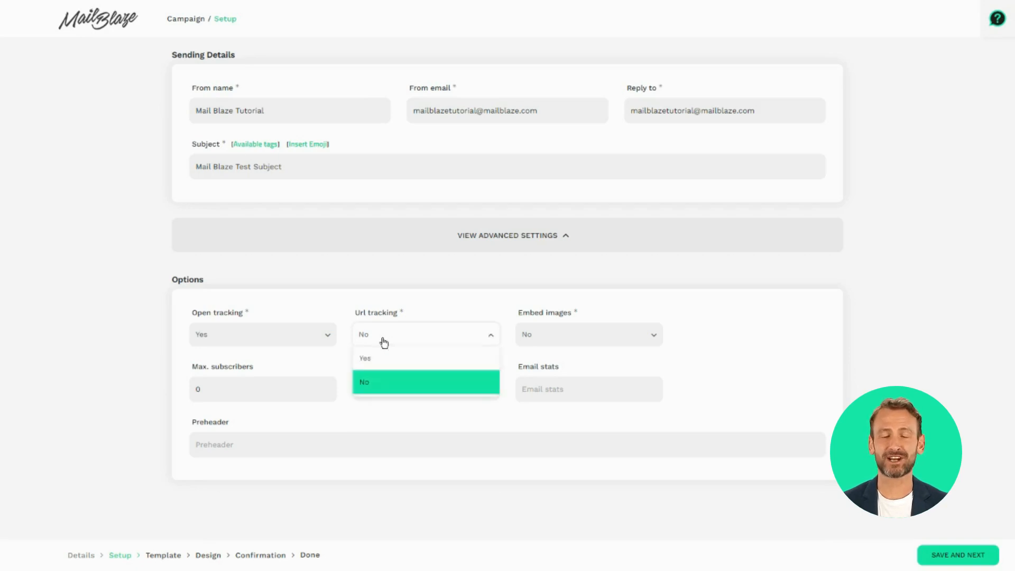
{"action": "left_click", "coordinate": [379, 361]}
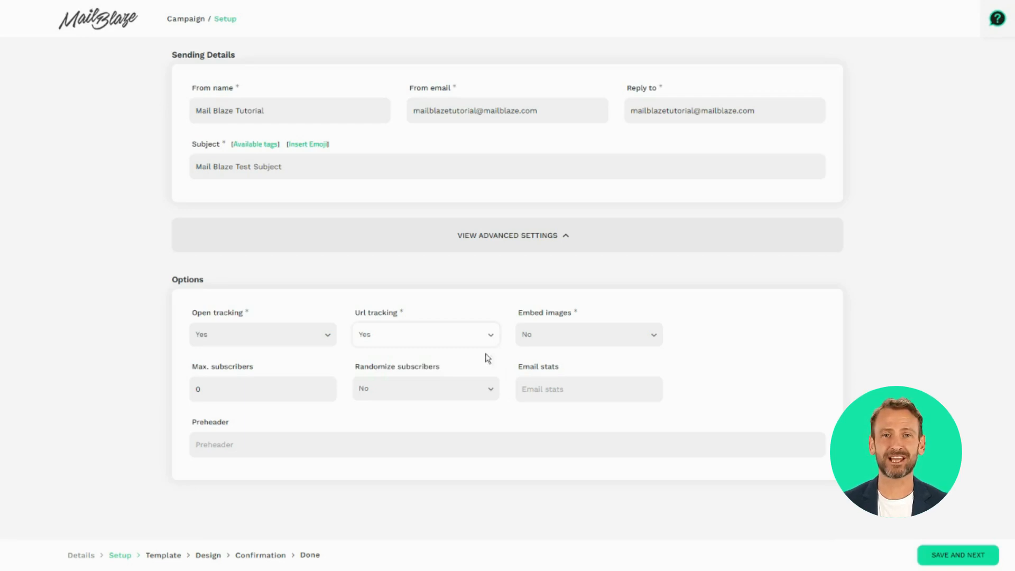
- Review the advanced options for embedding images, maximum subscribers and randomizing subscribers without changing them
{"action": "left_click", "coordinate": [587, 342]}
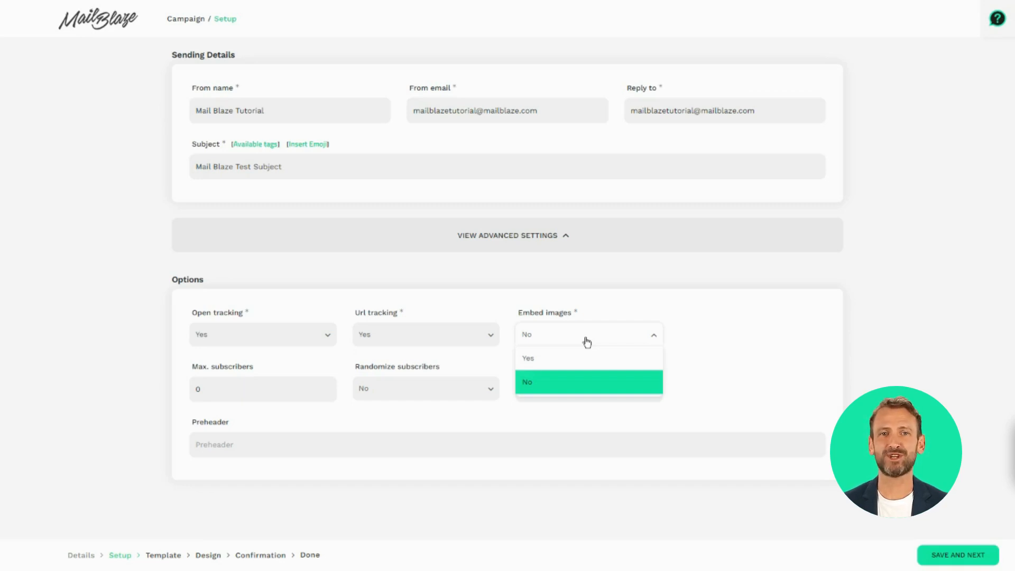
{"action": "left_click", "coordinate": [731, 344]}
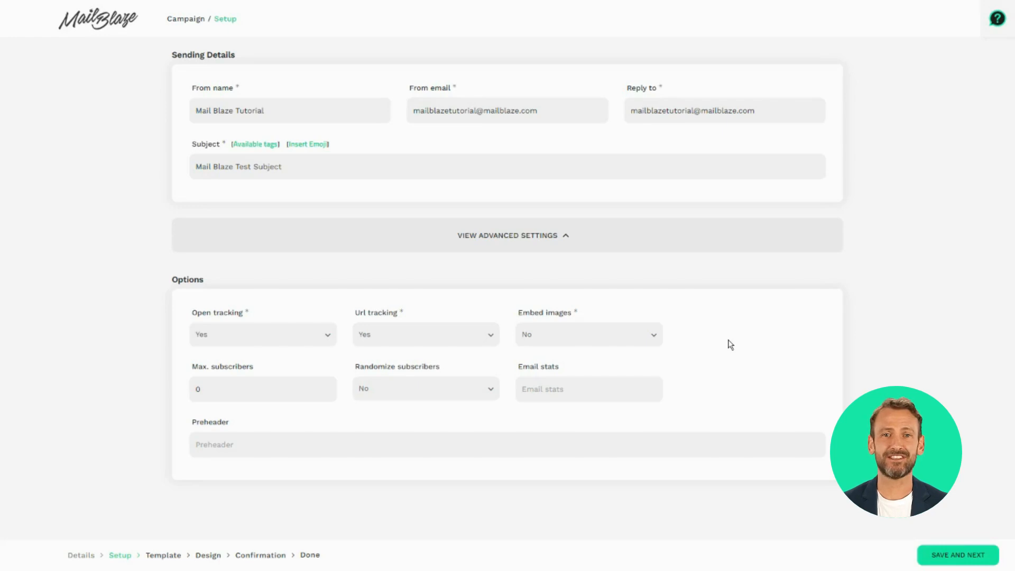
{"action": "left_click", "coordinate": [254, 387]}
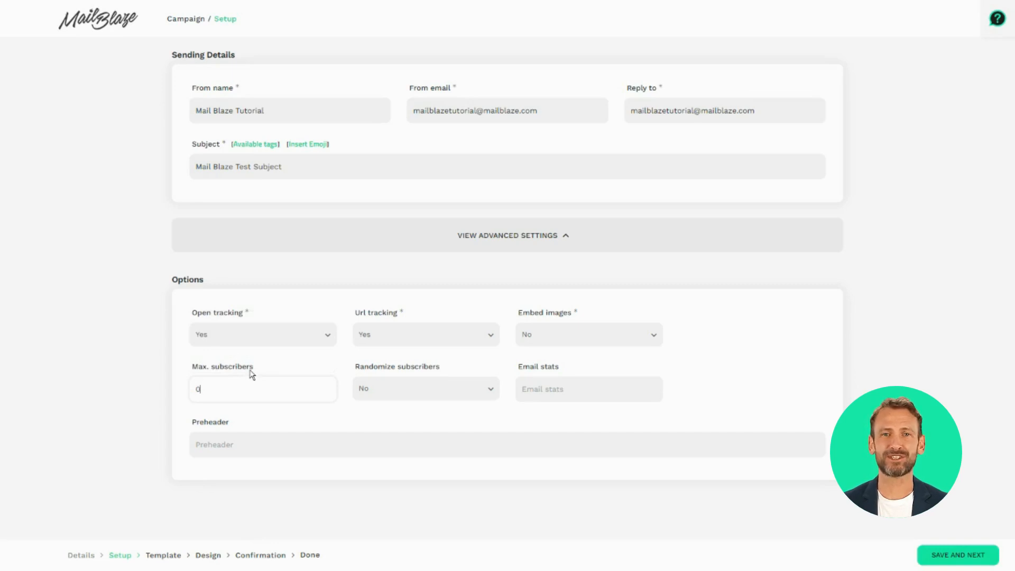
{"action": "left_click", "coordinate": [429, 398]}
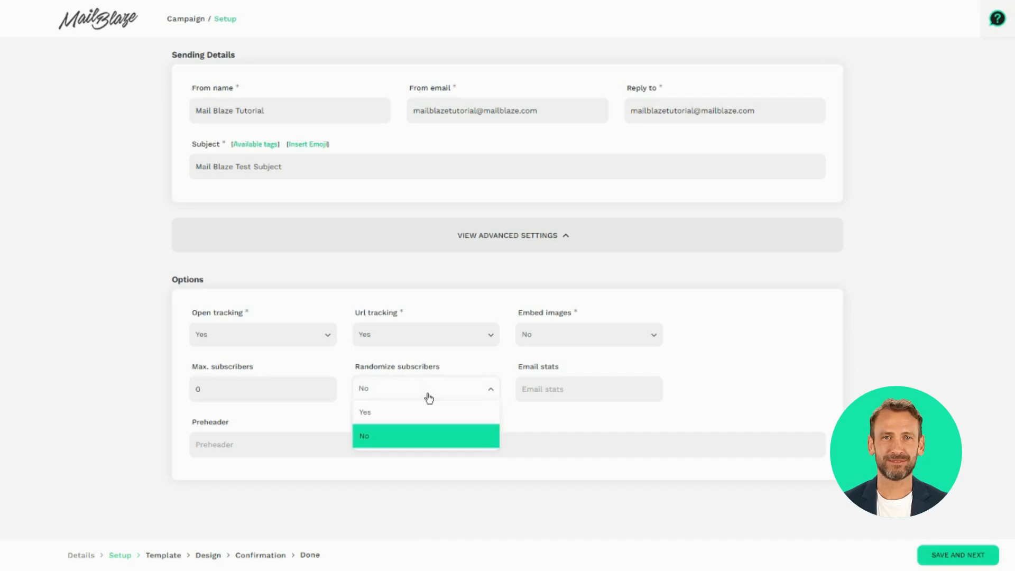
{"action": "left_click", "coordinate": [427, 398]}
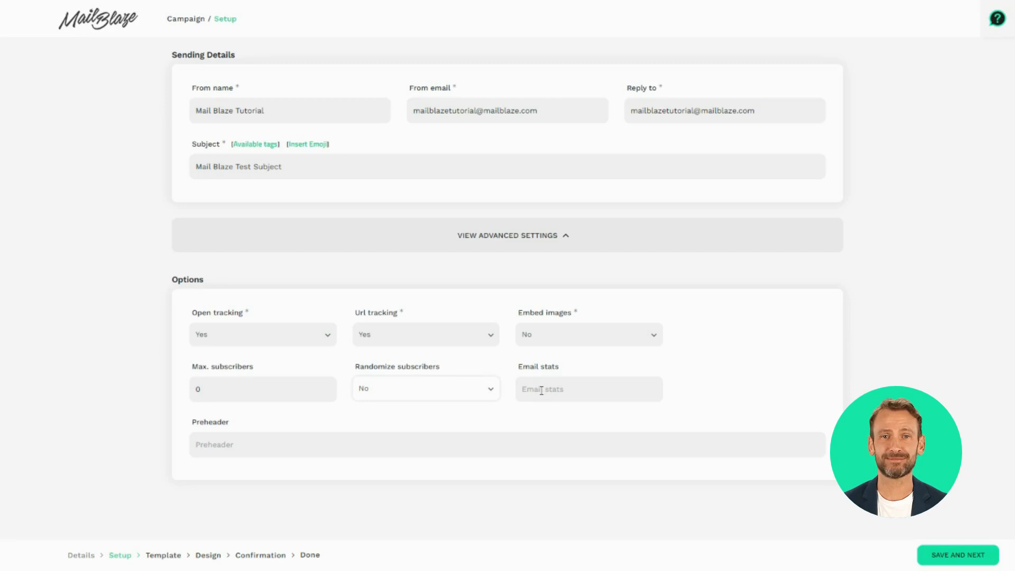
- Enter the preheader "Learn more about Mail Blaze" and save the setup to continue to the template choice
{"action": "left_click", "coordinate": [345, 443]}
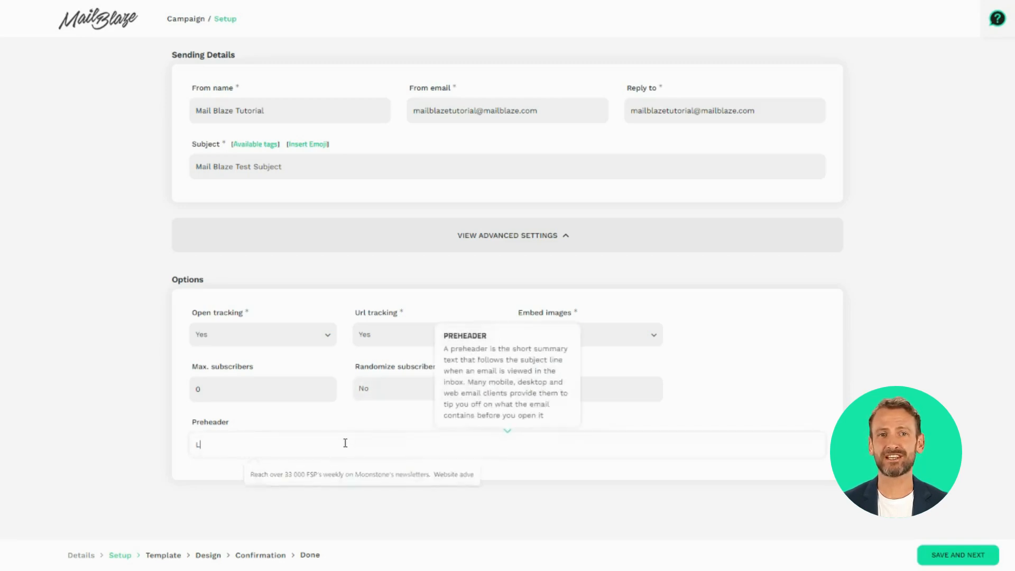
{"action": "type", "text": "Learn mor"}
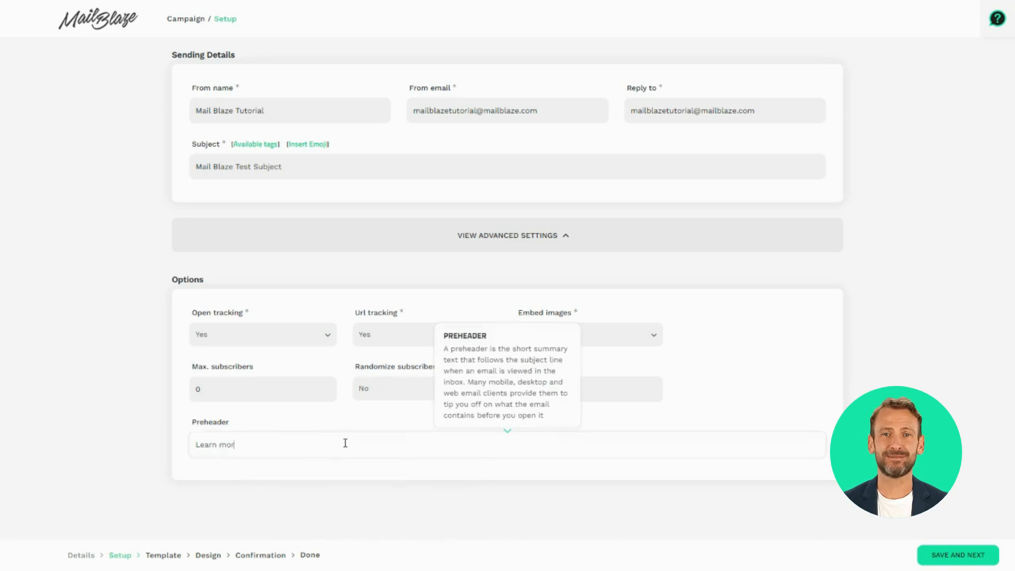
{"action": "type", "text": "e about Mail Blaze"}
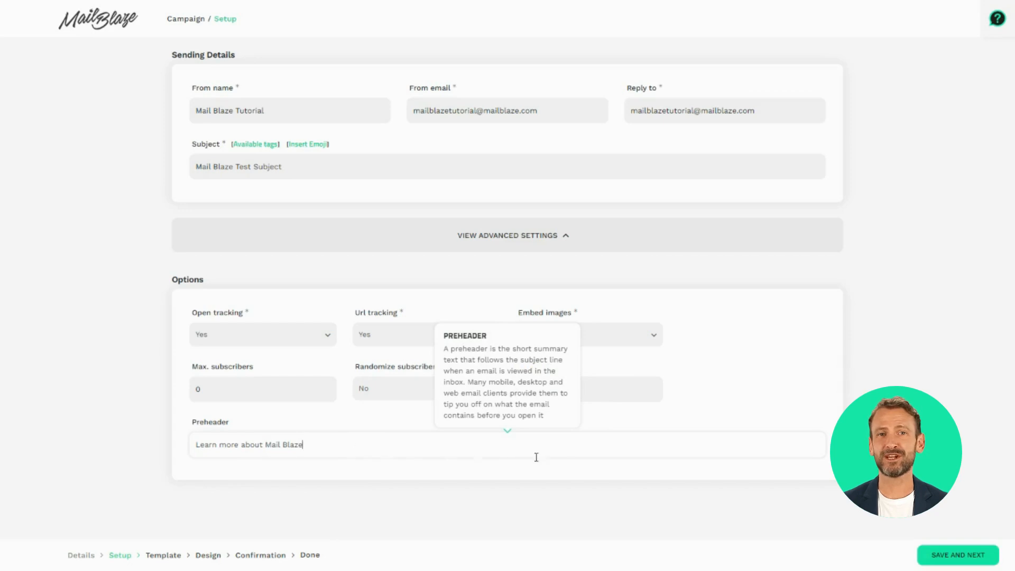
{"action": "left_click", "coordinate": [935, 555]}
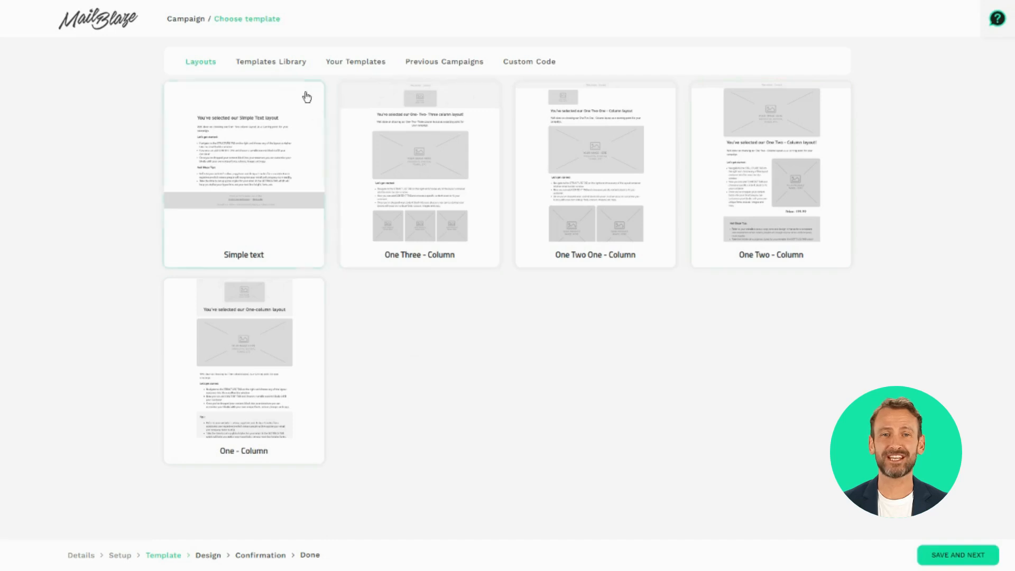
- Look through the template sources: the templates library, your own templates, previous campaigns and custom code
{"action": "left_click", "coordinate": [280, 65]}
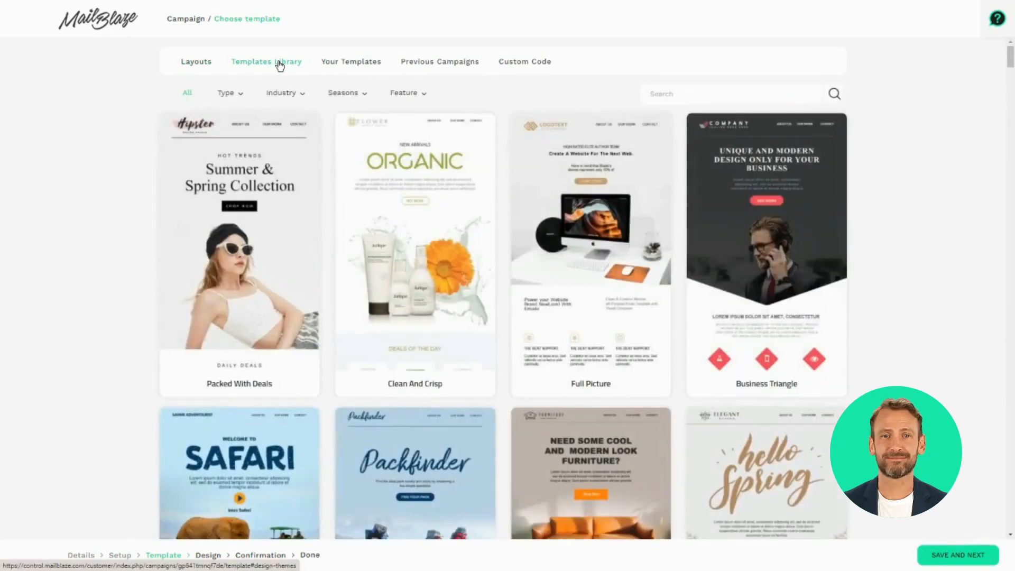
{"action": "left_click", "coordinate": [370, 64]}
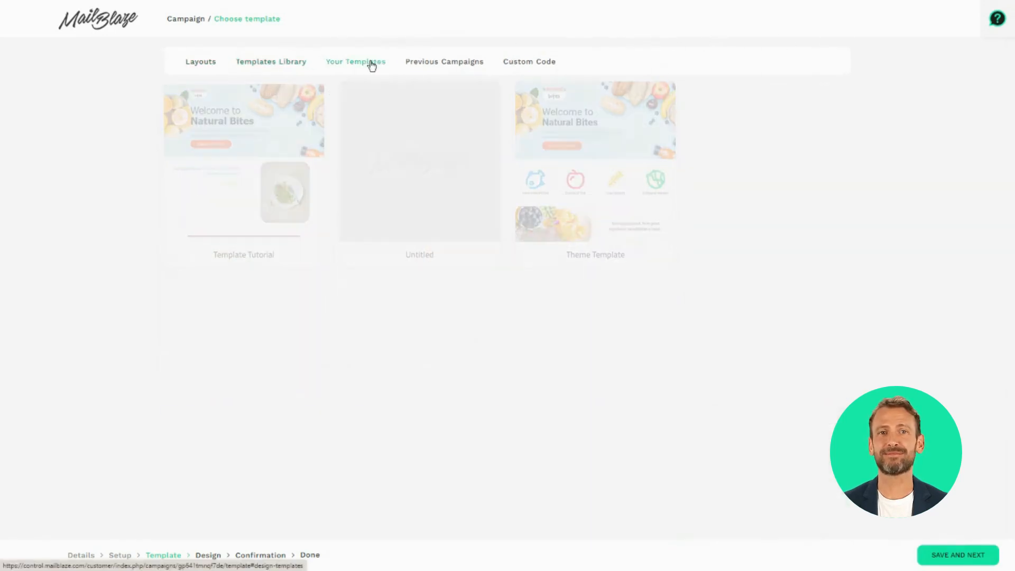
{"action": "left_click", "coordinate": [443, 62]}
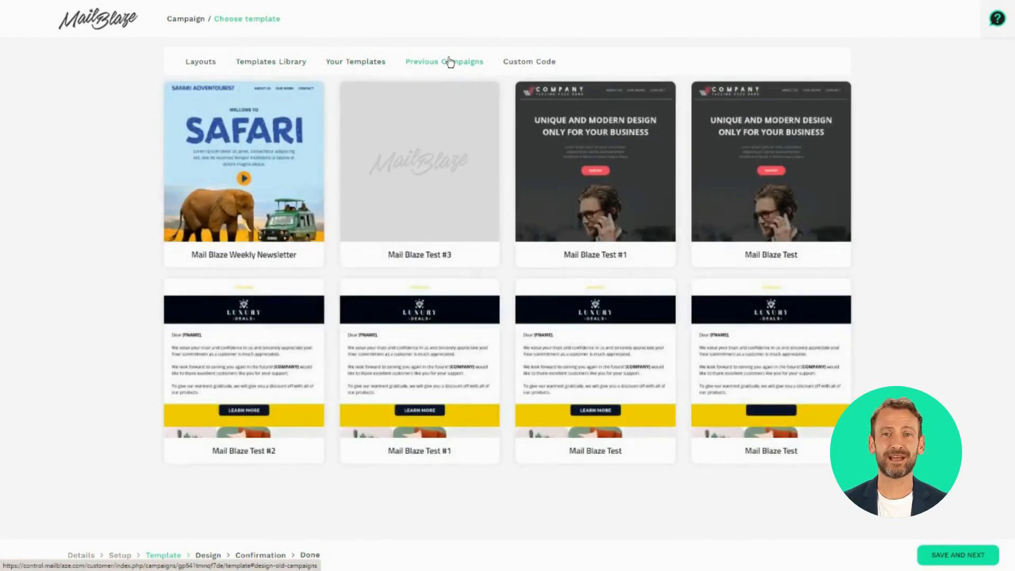
{"action": "left_click", "coordinate": [531, 62]}
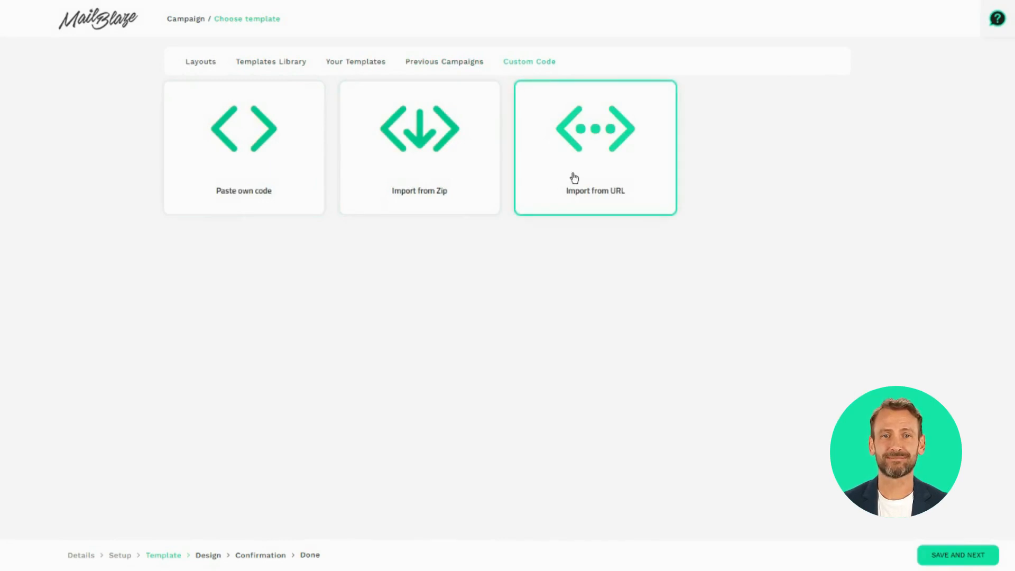
- Choose the Simple text layout as the campaign's template
{"action": "left_click", "coordinate": [195, 69]}
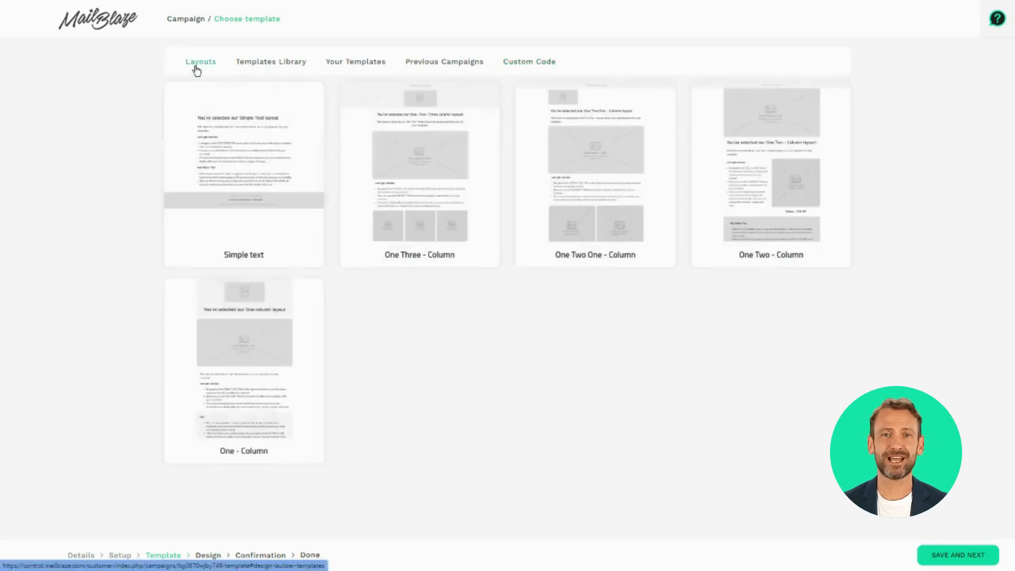
{"action": "left_click", "coordinate": [246, 188]}
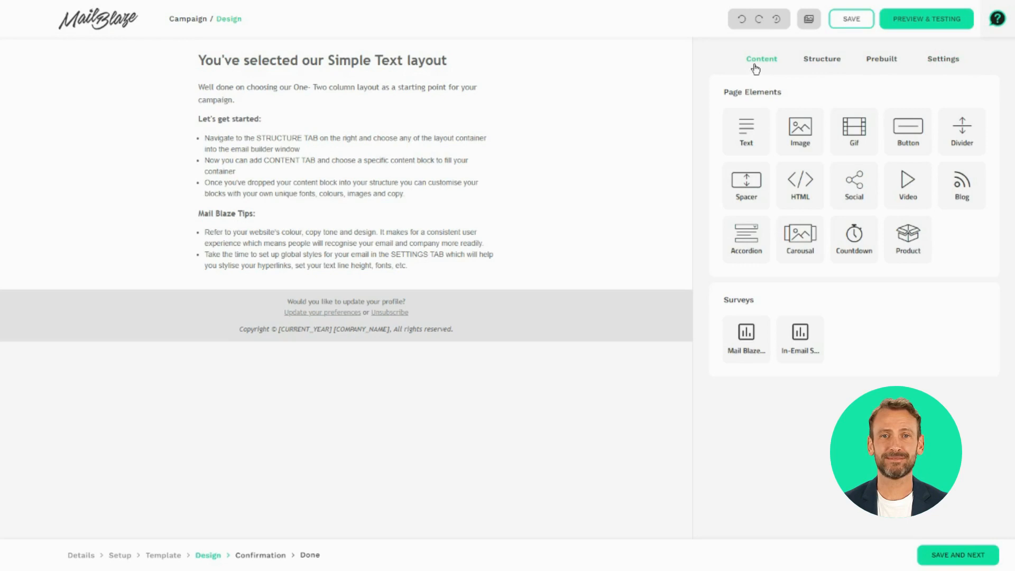
- Examine the available structure layouts and browse the prebuilt blocks in the email builder's template library
{"action": "left_click", "coordinate": [829, 64]}
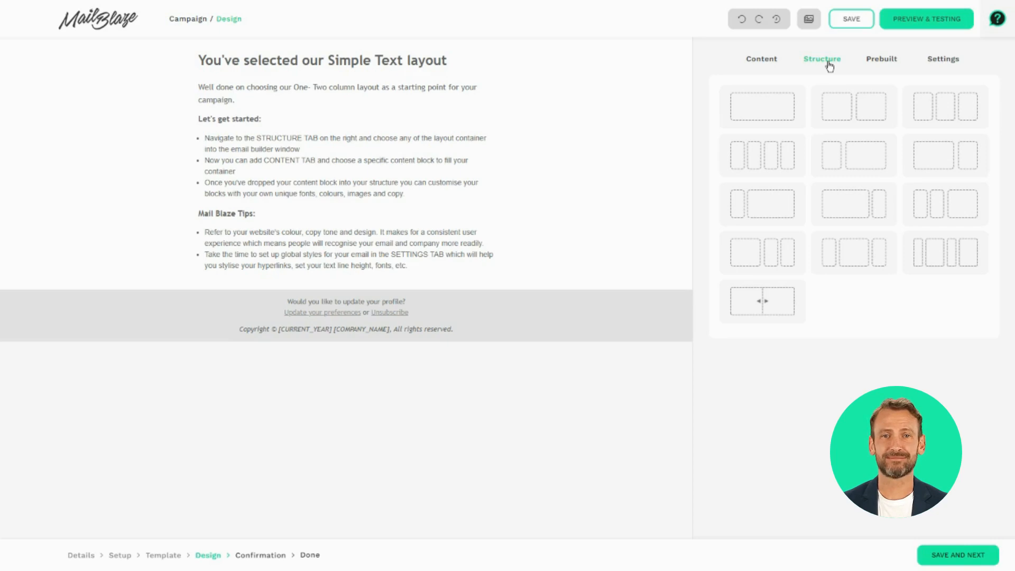
{"action": "left_click", "coordinate": [894, 62]}
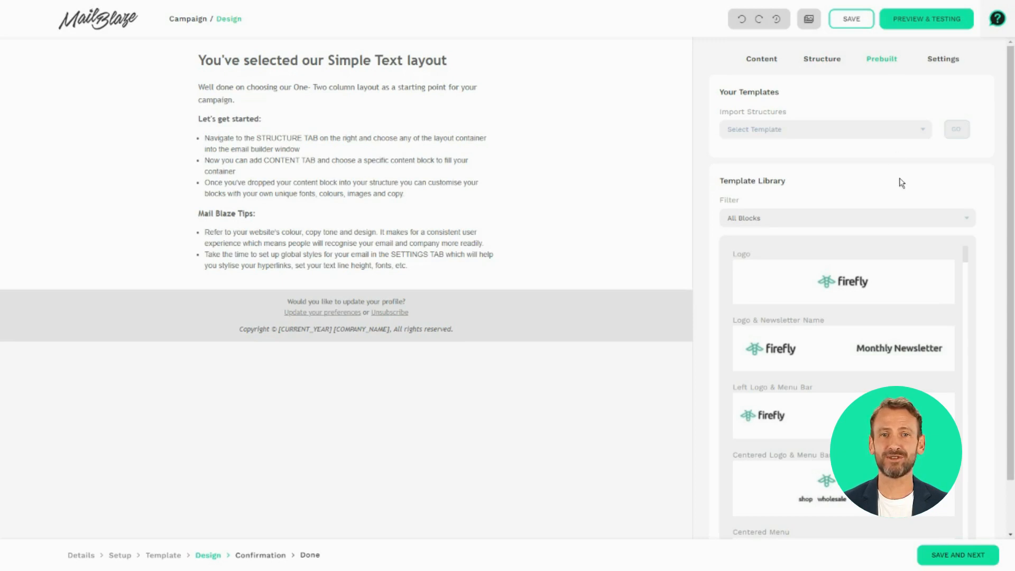
{"action": "scroll", "coordinate": [922, 312], "scroll_direction": "down", "scroll_amount": 7}
{"action": "scroll", "coordinate": [921, 312], "scroll_direction": "down", "scroll_amount": 10}
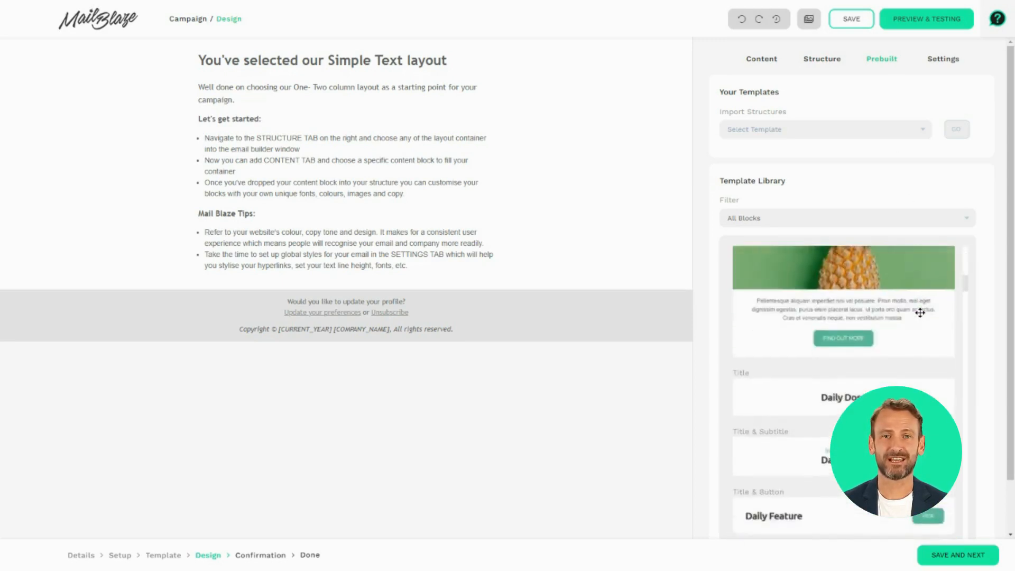
{"action": "scroll", "coordinate": [920, 312], "scroll_direction": "down", "scroll_amount": 3}
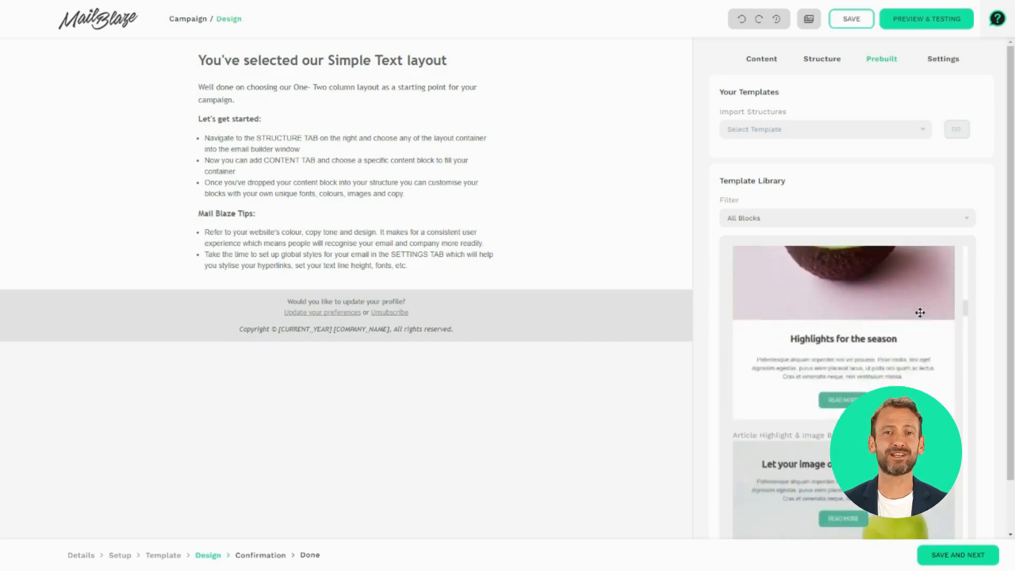
{"action": "scroll", "coordinate": [921, 312], "scroll_direction": "up", "scroll_amount": 8}
{"action": "scroll", "coordinate": [921, 312], "scroll_direction": "up", "scroll_amount": 10}
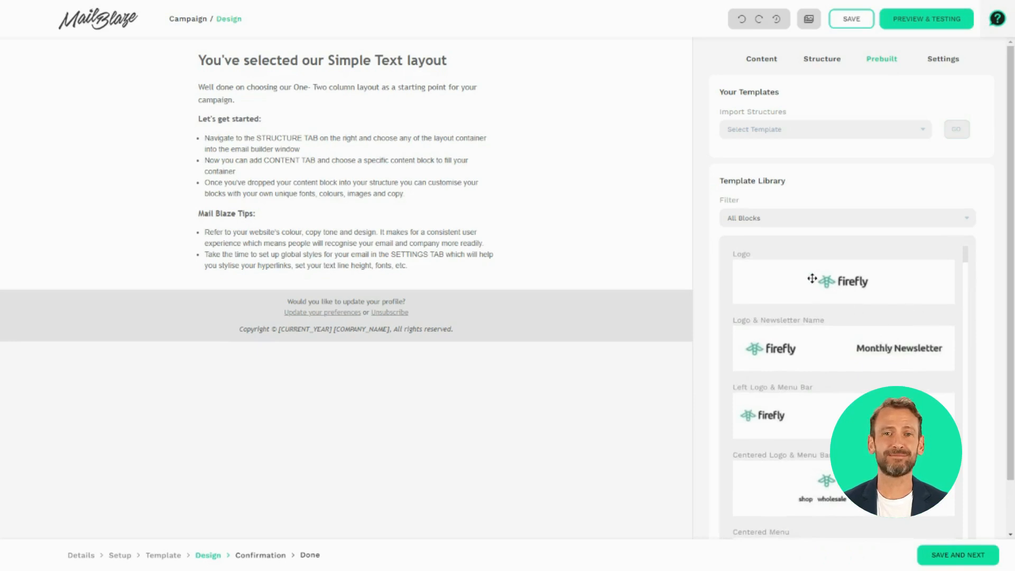
- Add the prebuilt Logo block above the heading at the start of the email
{"action": "left_click_drag", "start_coordinate": [812, 277], "coordinate": [324, 84]}
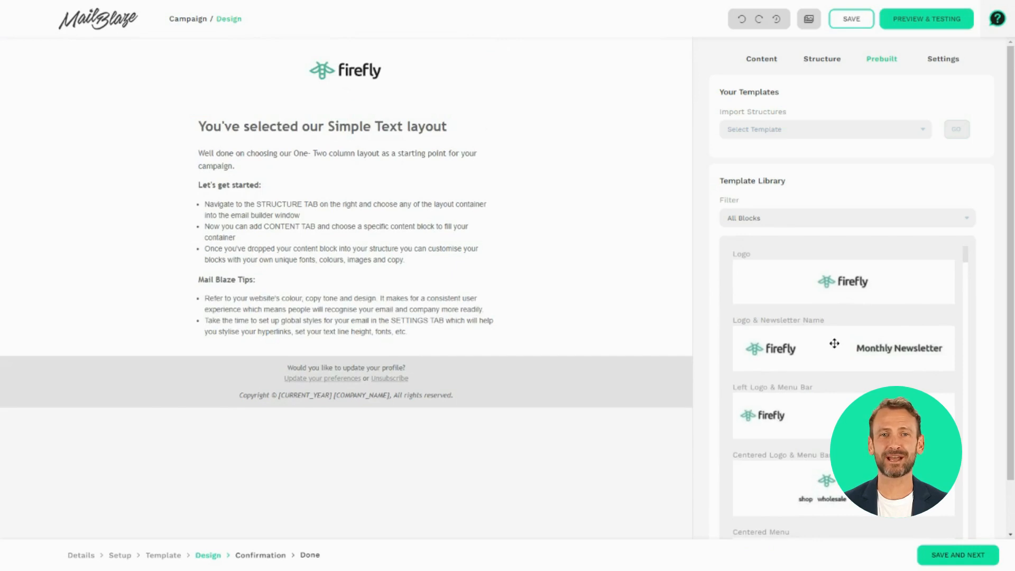
- Examine the email's global settings for maximum width, colors, fonts and line height
{"action": "left_click", "coordinate": [943, 58]}
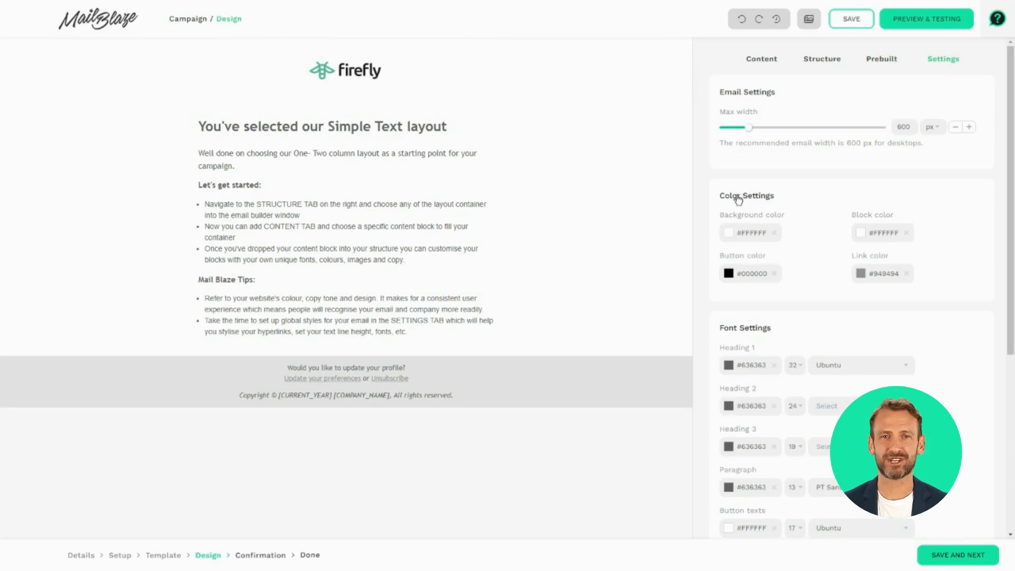
{"action": "left_click_drag", "start_coordinate": [809, 195], "coordinate": [705, 195]}
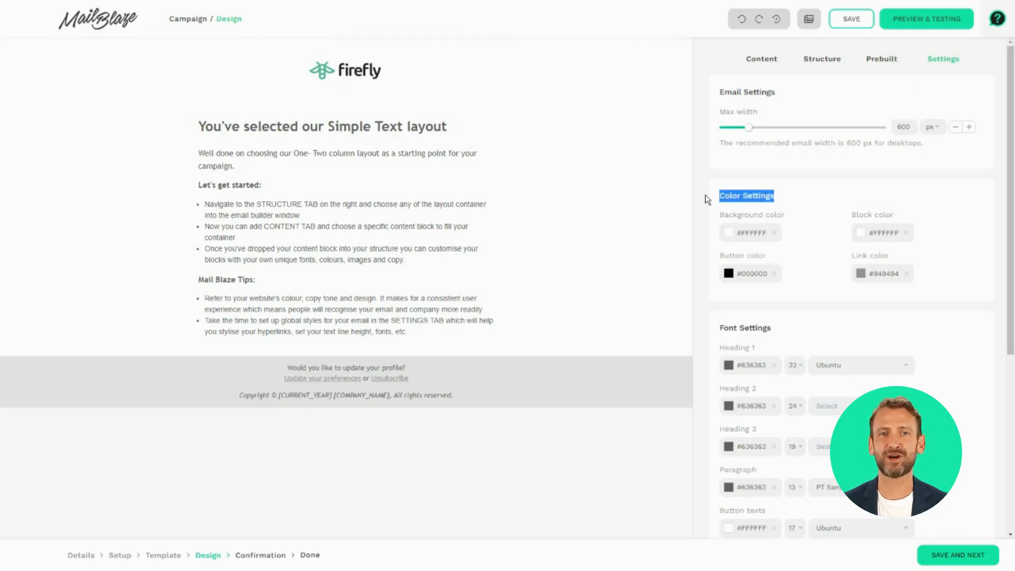
{"action": "left_click_drag", "start_coordinate": [807, 330], "coordinate": [695, 332]}
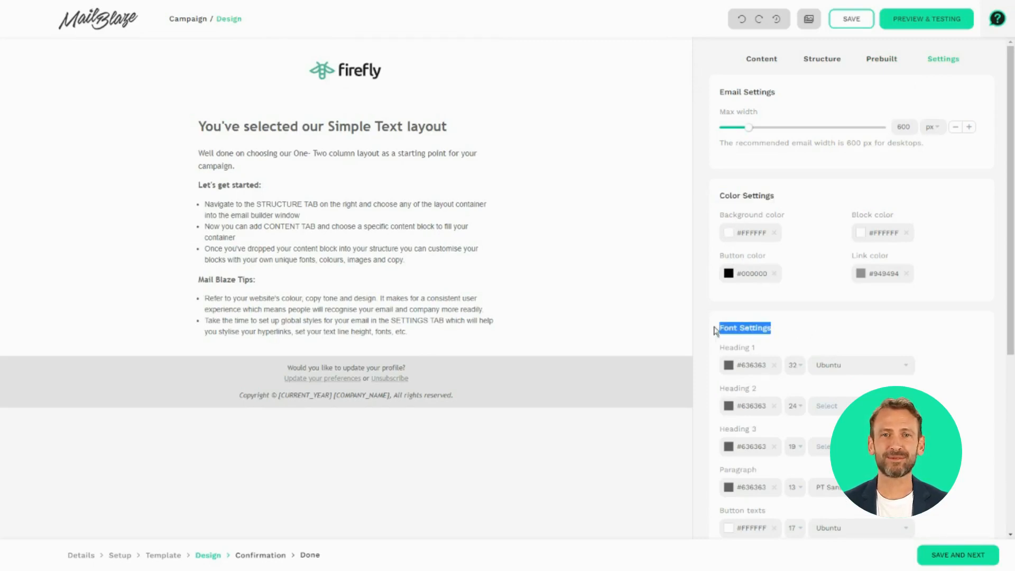
{"action": "left_click", "coordinate": [893, 320]}
{"action": "scroll", "coordinate": [918, 316], "scroll_direction": "down", "scroll_amount": 2}
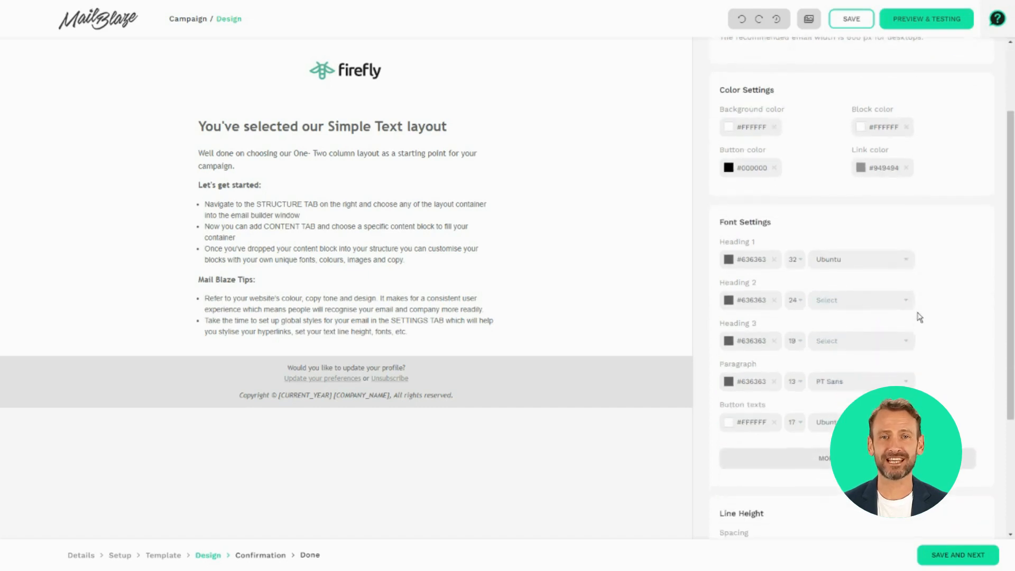
{"action": "scroll", "coordinate": [919, 316], "scroll_direction": "up", "scroll_amount": 2}
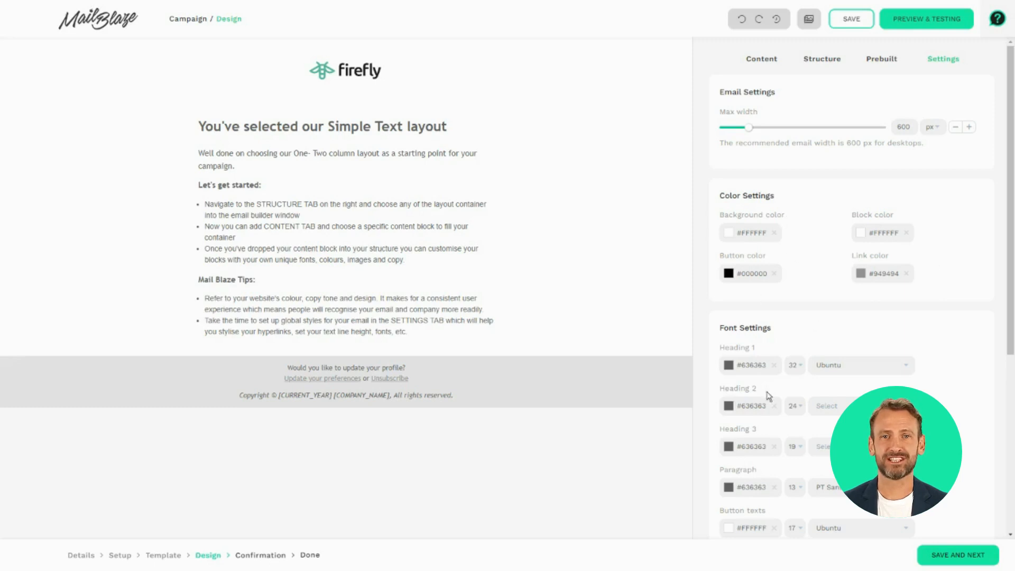
{"action": "scroll", "coordinate": [778, 469], "scroll_direction": "down", "scroll_amount": 3}
{"action": "scroll", "coordinate": [778, 469], "scroll_direction": "up", "scroll_amount": 3}
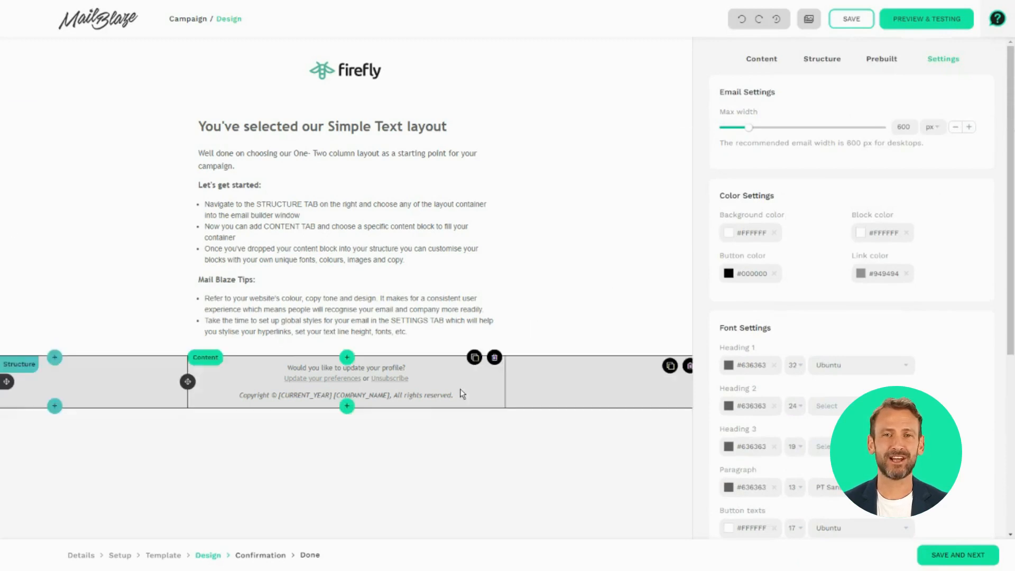
- Confirm the footer's Unsubscribe link with protocol <other> and URL [UNSUBSCRIBE_URL], and save the template
{"action": "left_click", "coordinate": [428, 383]}
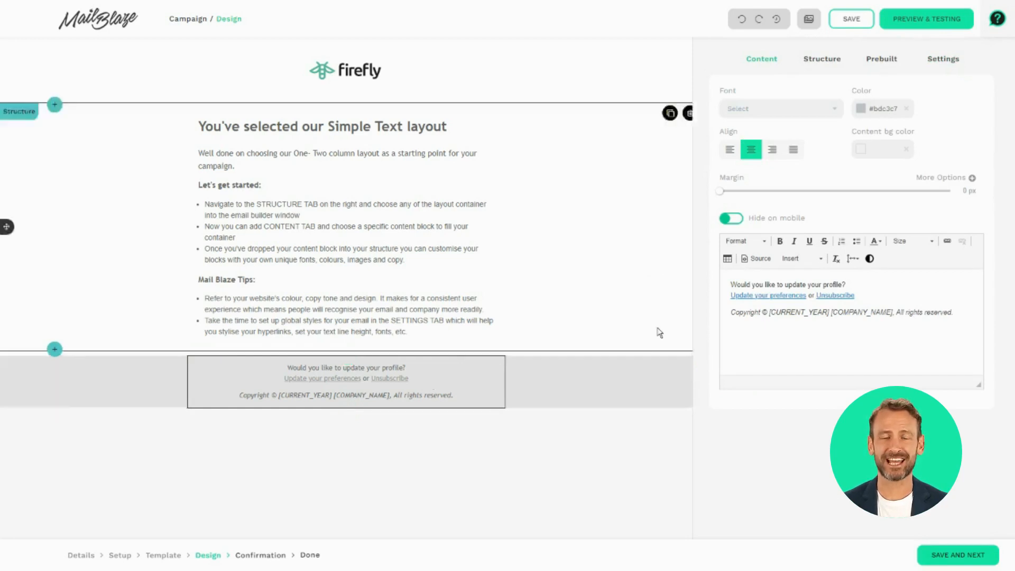
{"action": "left_click", "coordinate": [840, 298]}
{"action": "double_click", "coordinate": [839, 299]}
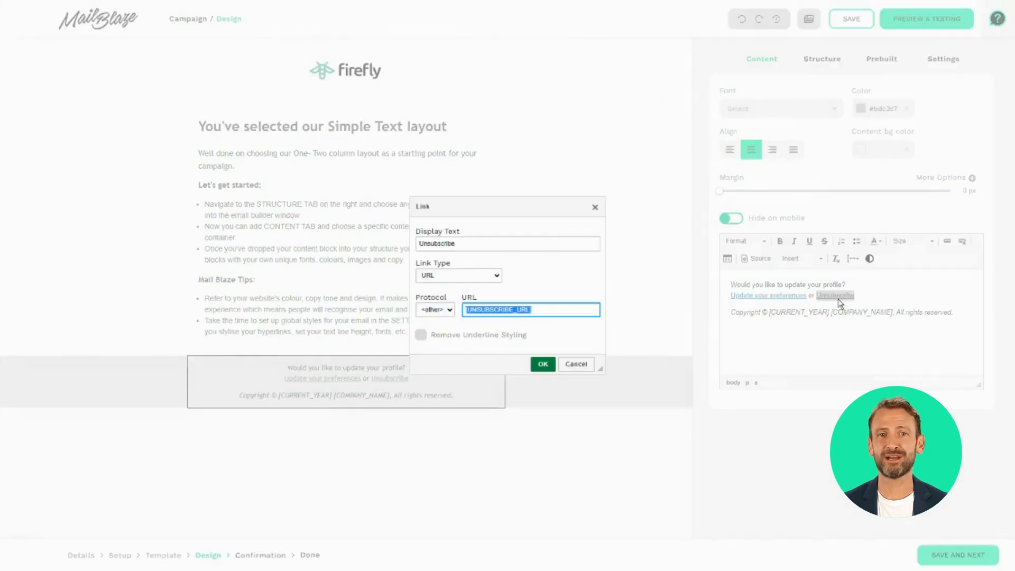
{"action": "left_click", "coordinate": [440, 315]}
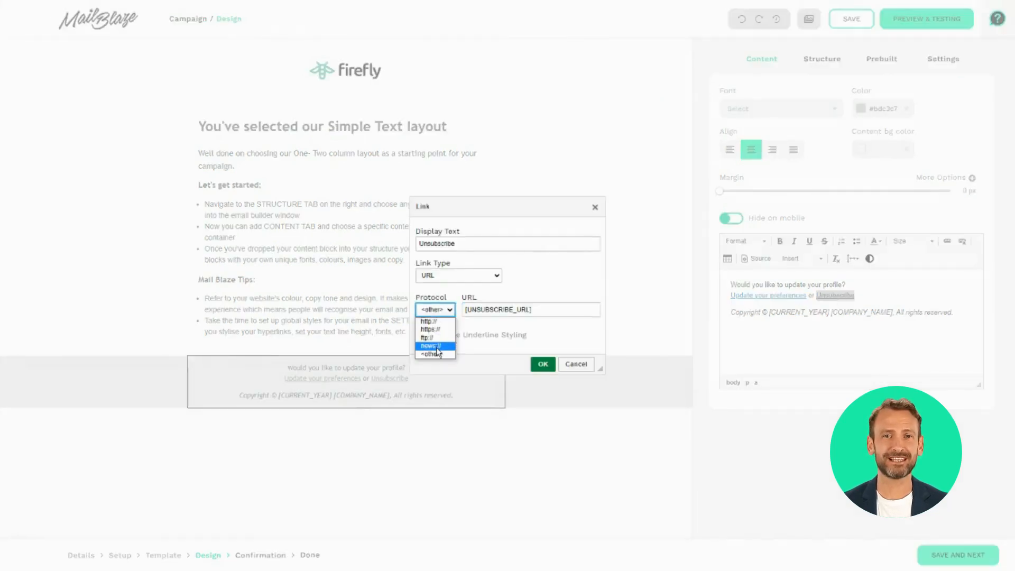
{"action": "left_click", "coordinate": [438, 353]}
{"action": "double_click", "coordinate": [534, 314]}
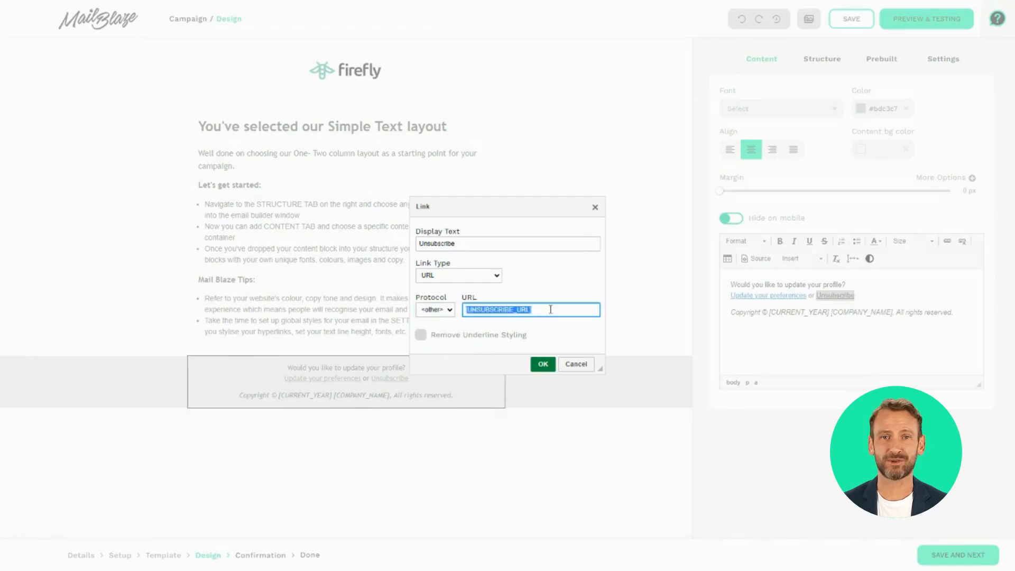
{"action": "left_click_drag", "start_coordinate": [523, 311], "coordinate": [469, 311]}
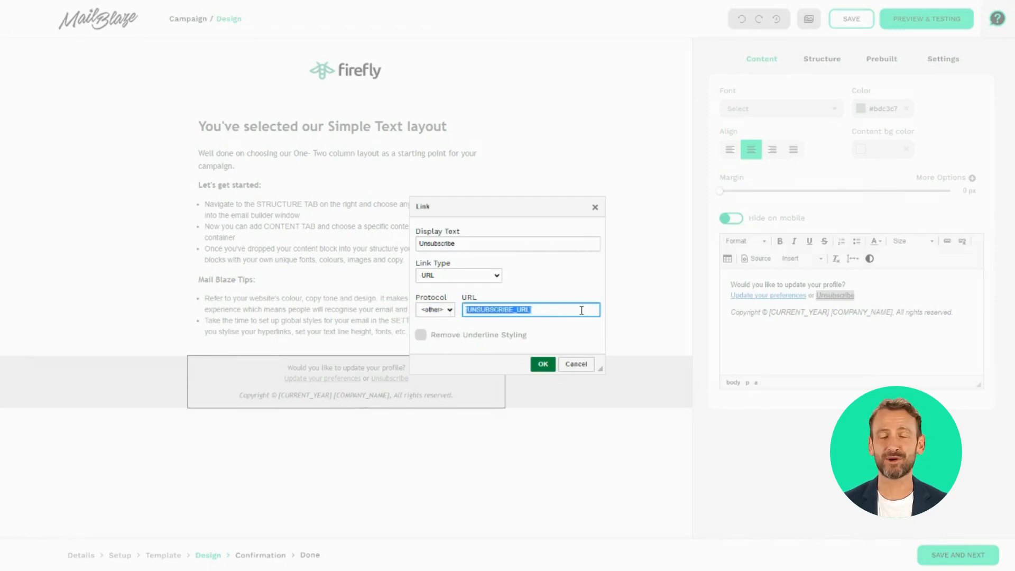
{"action": "left_click", "coordinate": [543, 365]}
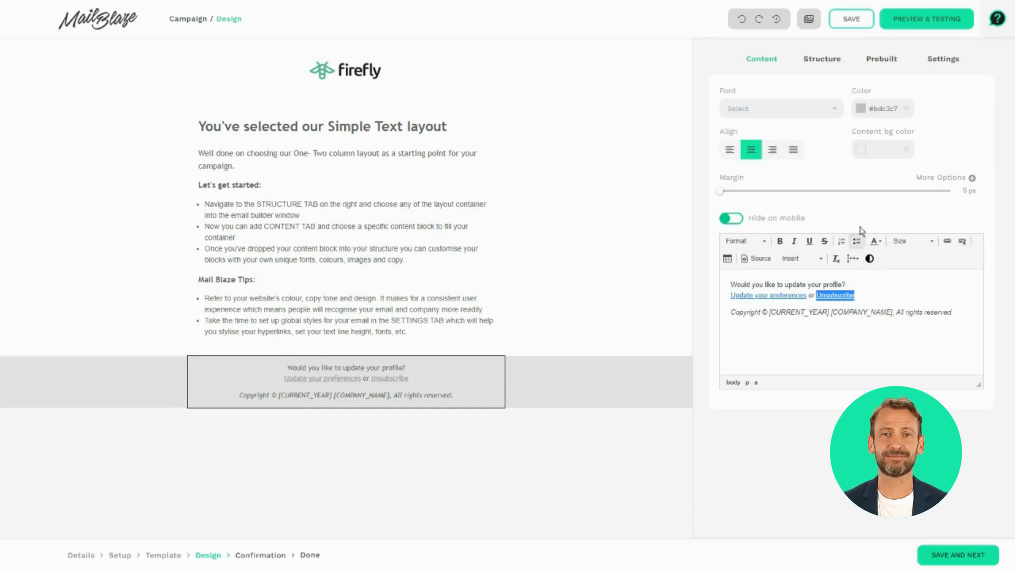
{"action": "left_click", "coordinate": [849, 17]}
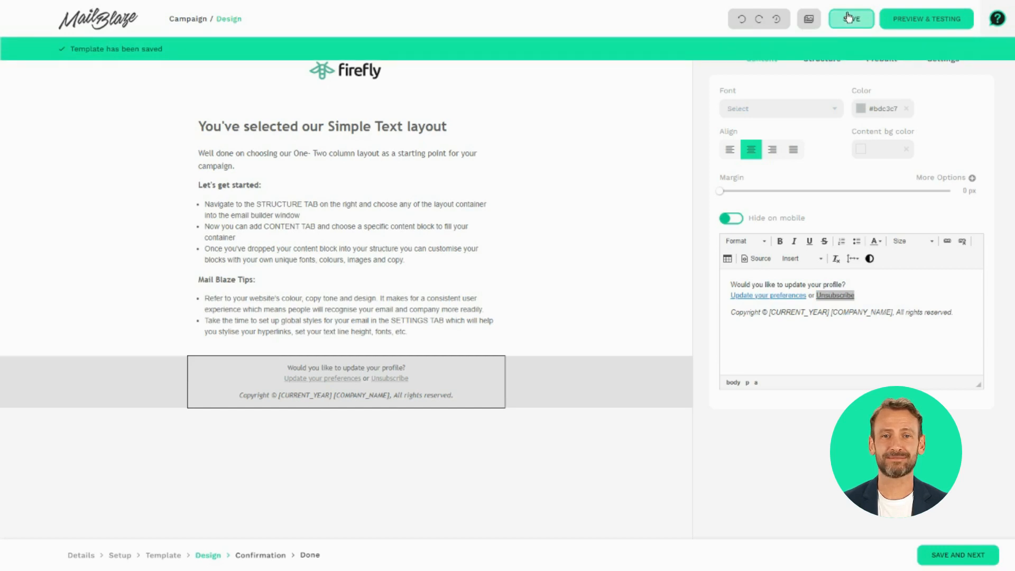
- Delete the Simple Text layout's body structure and insert an equal two-column structure between the logo and the footer
{"action": "left_click", "coordinate": [822, 61]}
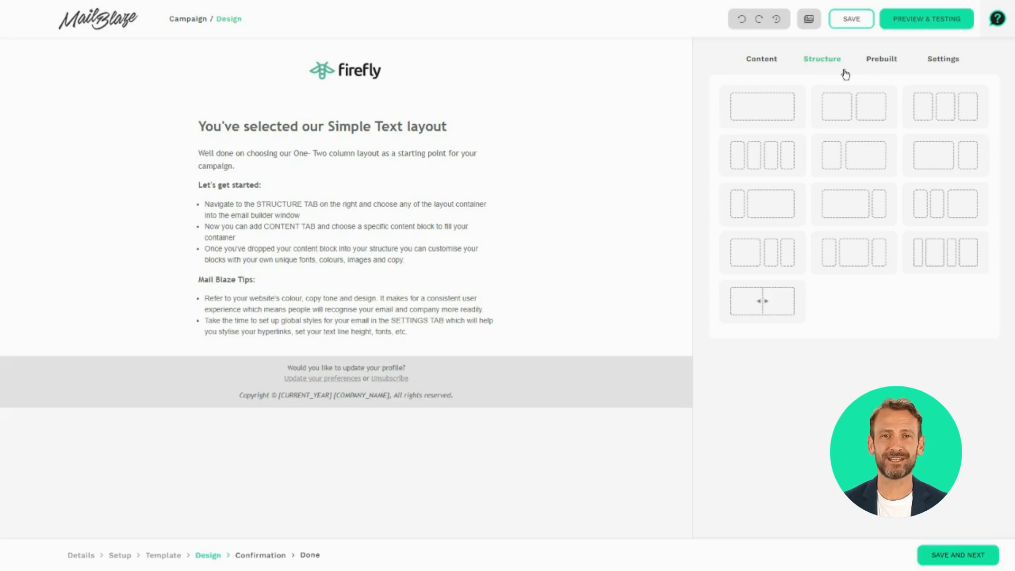
{"action": "left_click", "coordinate": [689, 113]}
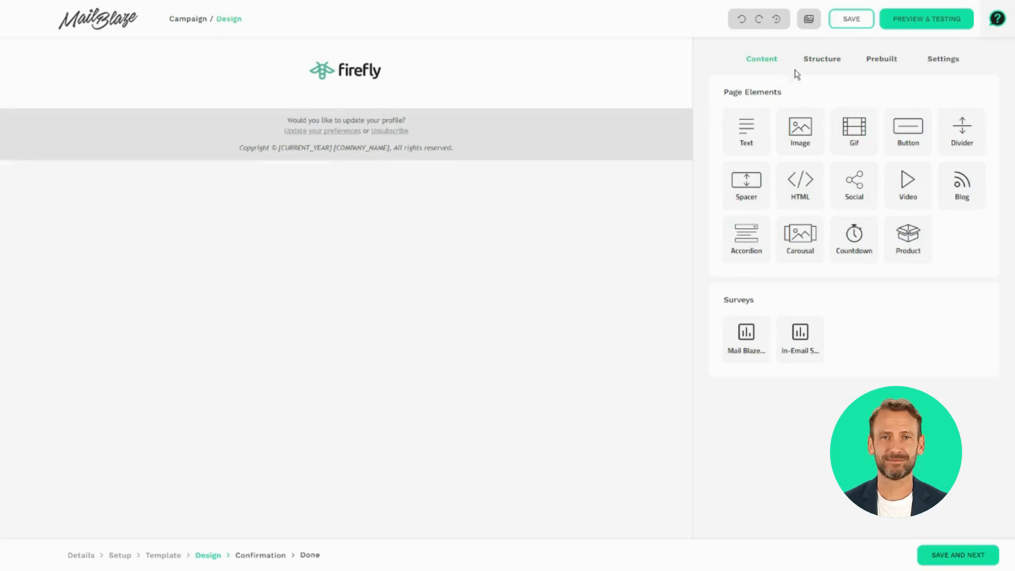
{"action": "left_click", "coordinate": [823, 58]}
{"action": "left_click_drag", "start_coordinate": [839, 120], "coordinate": [328, 157]}
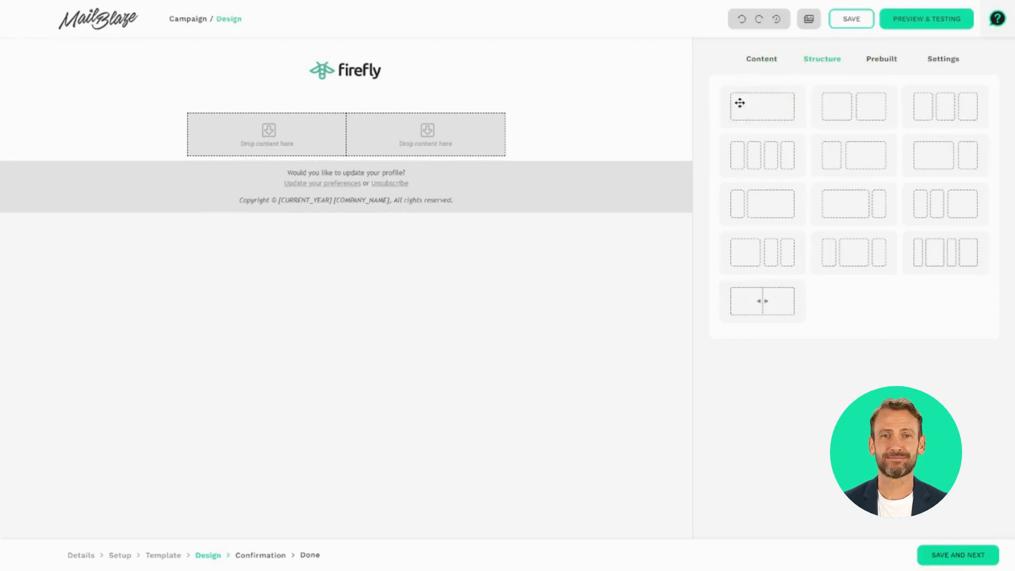
- Add a Text element to the first column of the new structure and set its bottom margin to 21 px
{"action": "left_click", "coordinate": [770, 59]}
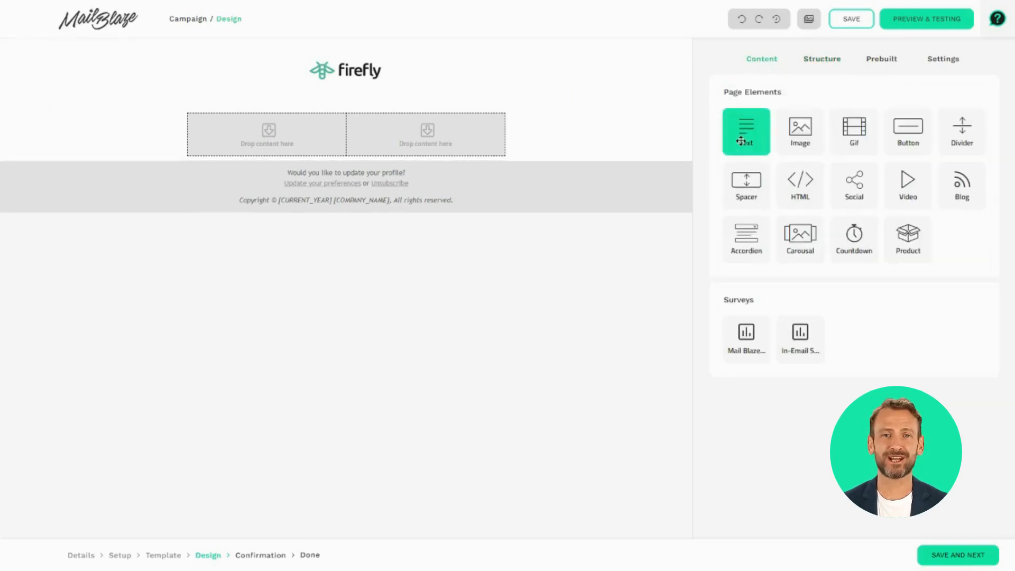
{"action": "left_click_drag", "start_coordinate": [741, 140], "coordinate": [234, 149]}
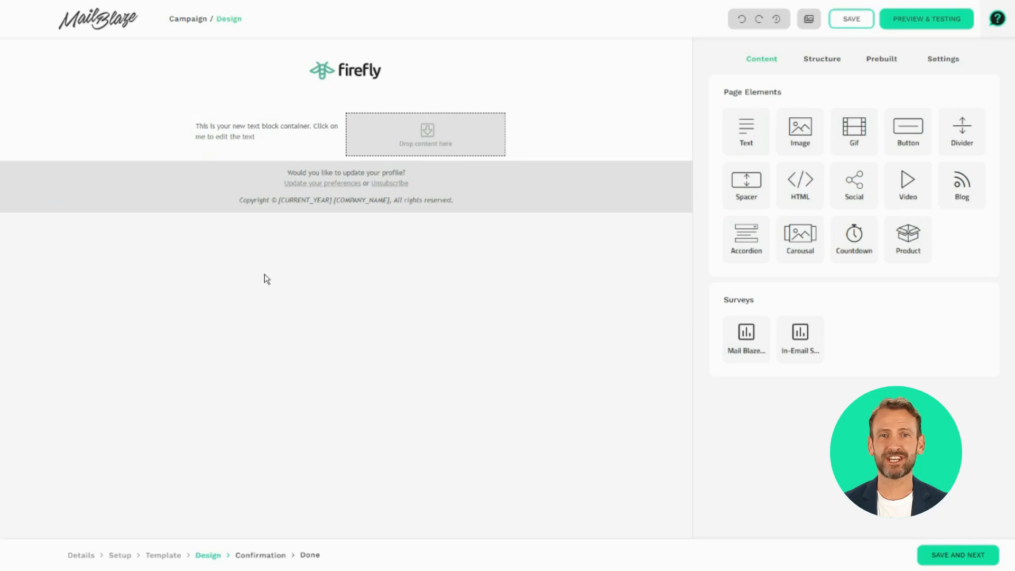
{"action": "left_click", "coordinate": [264, 131]}
{"action": "left_click", "coordinate": [795, 285]}
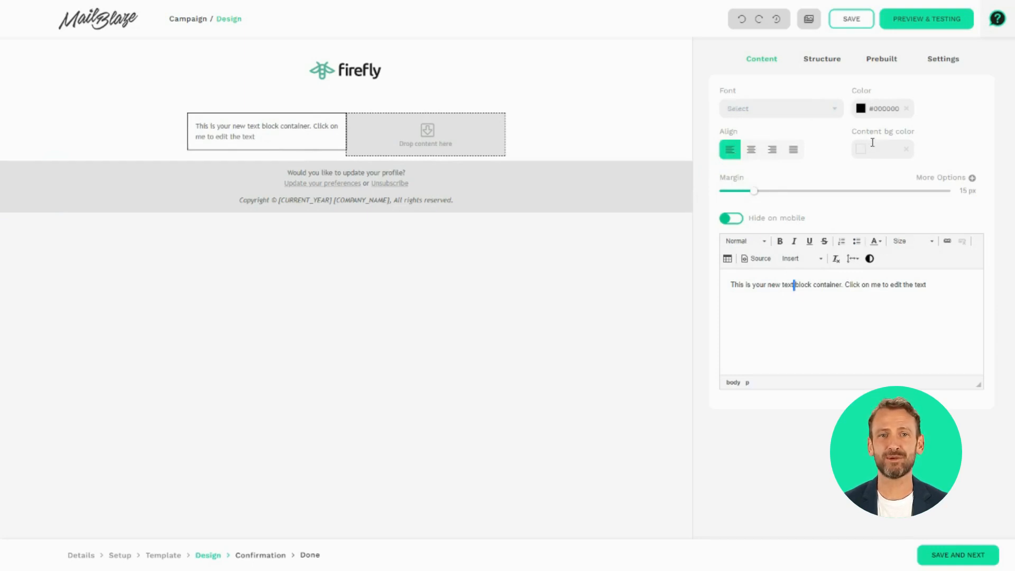
{"action": "left_click", "coordinate": [972, 179]}
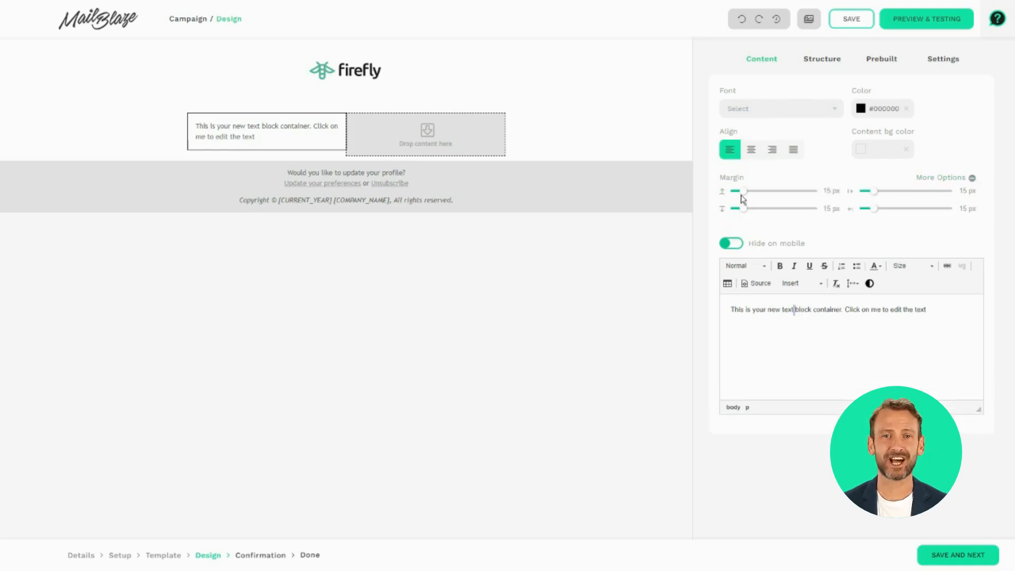
{"action": "left_click_drag", "start_coordinate": [744, 190], "coordinate": [748, 217]}
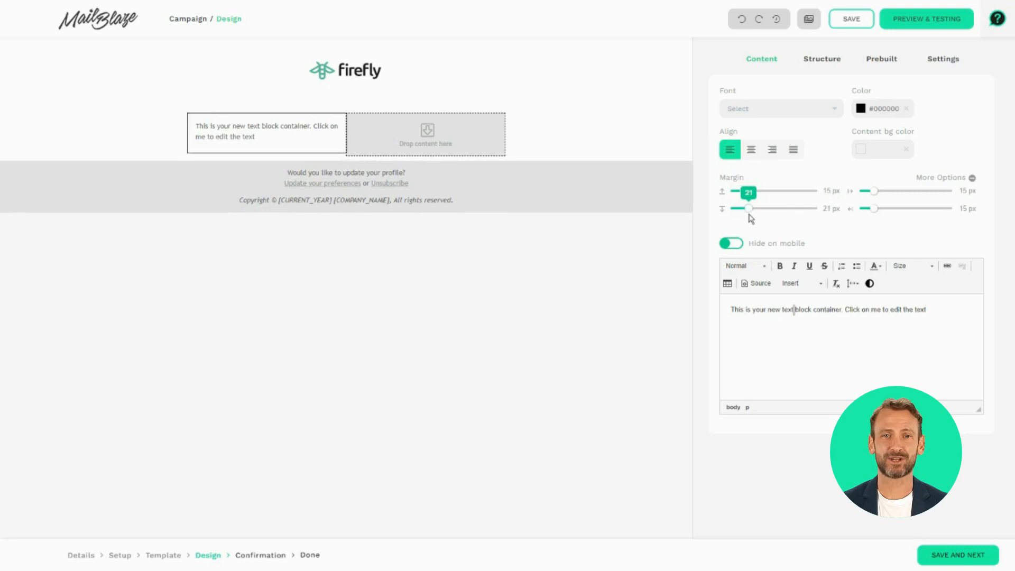
- Try the bold, italic, strikethrough and underline formatting in the text block and switch each one off again
{"action": "left_click", "coordinate": [778, 269]}
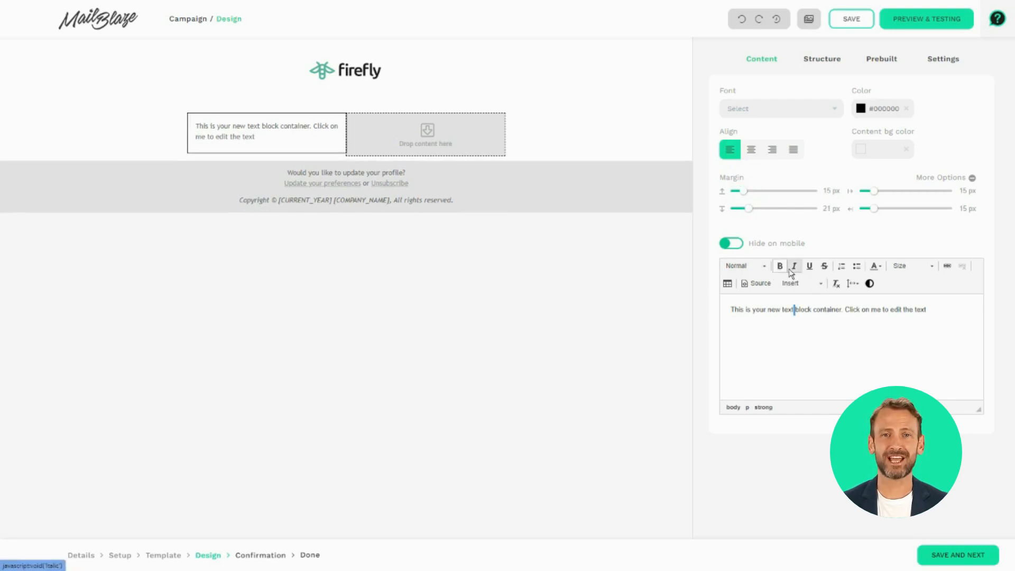
{"action": "left_click", "coordinate": [794, 267]}
{"action": "left_click", "coordinate": [820, 268]}
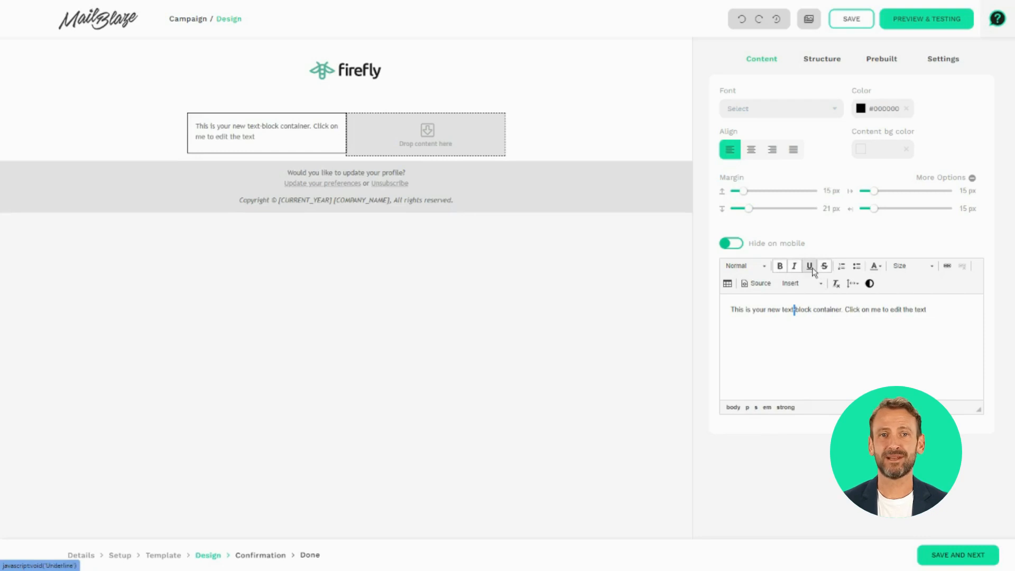
{"action": "left_click", "coordinate": [809, 267]}
{"action": "left_click", "coordinate": [823, 269]}
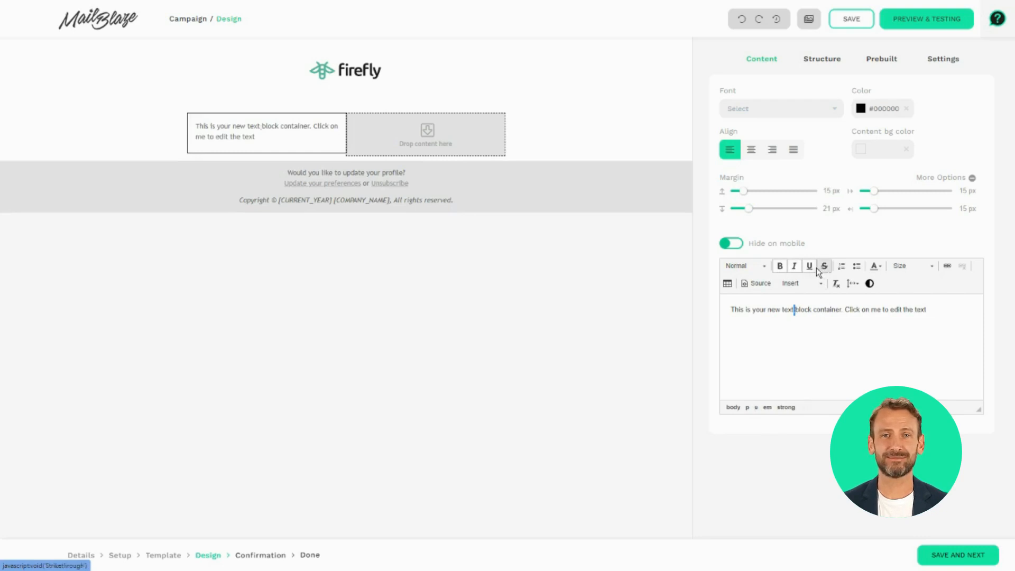
{"action": "left_click", "coordinate": [810, 268]}
{"action": "left_click", "coordinate": [794, 267]}
{"action": "left_click", "coordinate": [780, 266]}
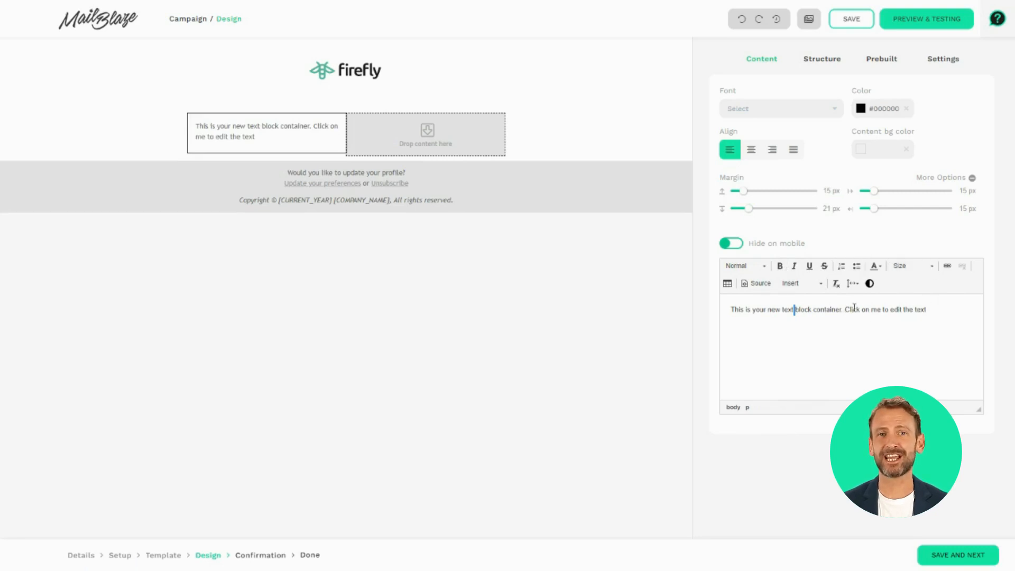
{"action": "double_click", "coordinate": [876, 310]}
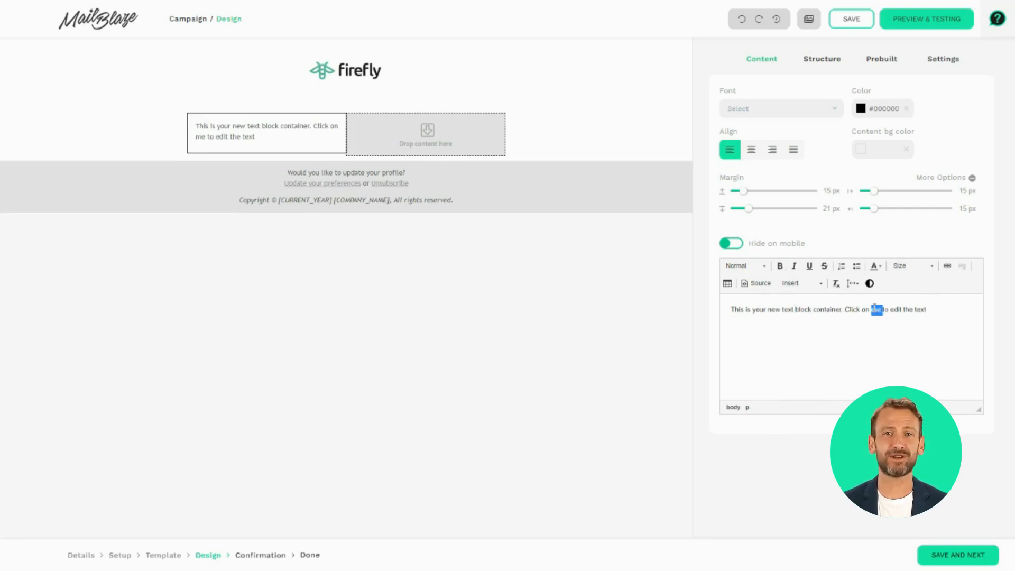
{"action": "left_click", "coordinate": [948, 269]}
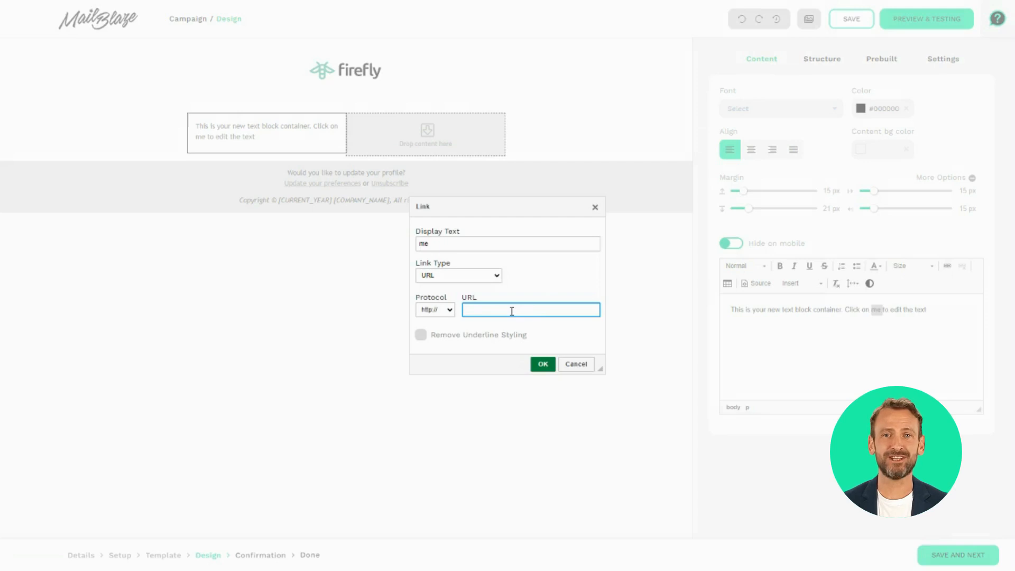
{"action": "type", "text": "www.mailblaze"}
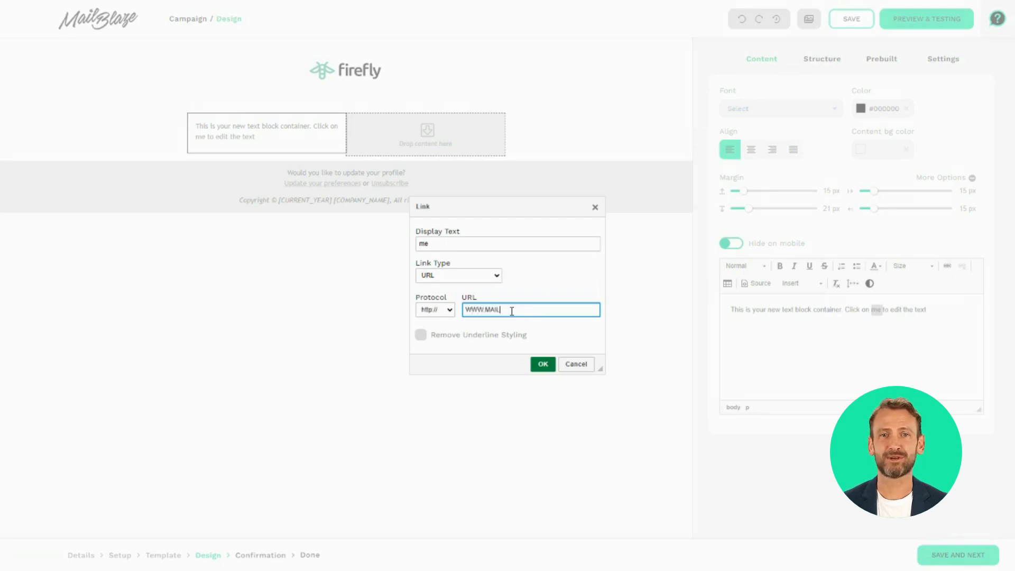
{"action": "type", "text": ".com"}
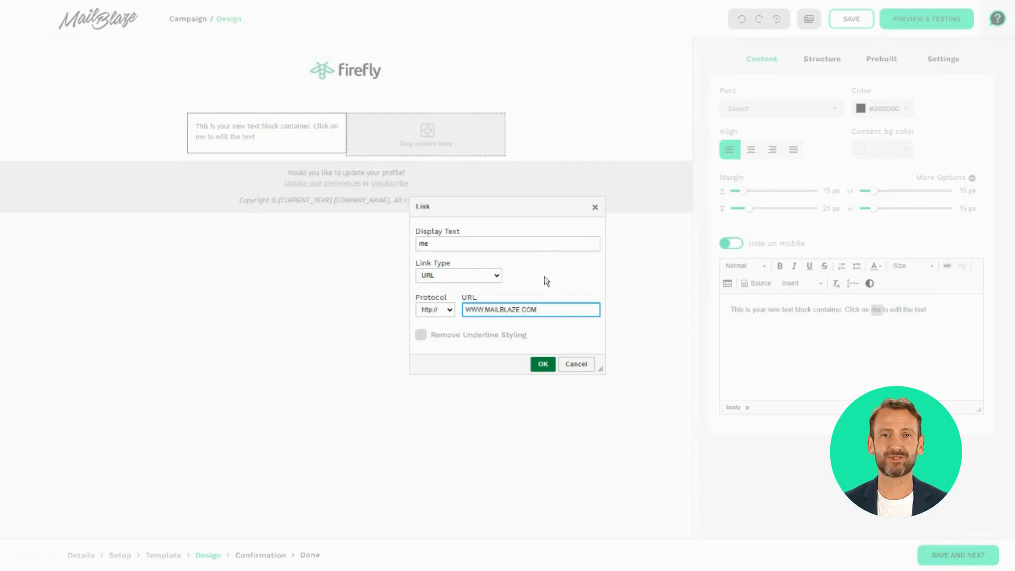
{"action": "left_click", "coordinate": [538, 364]}
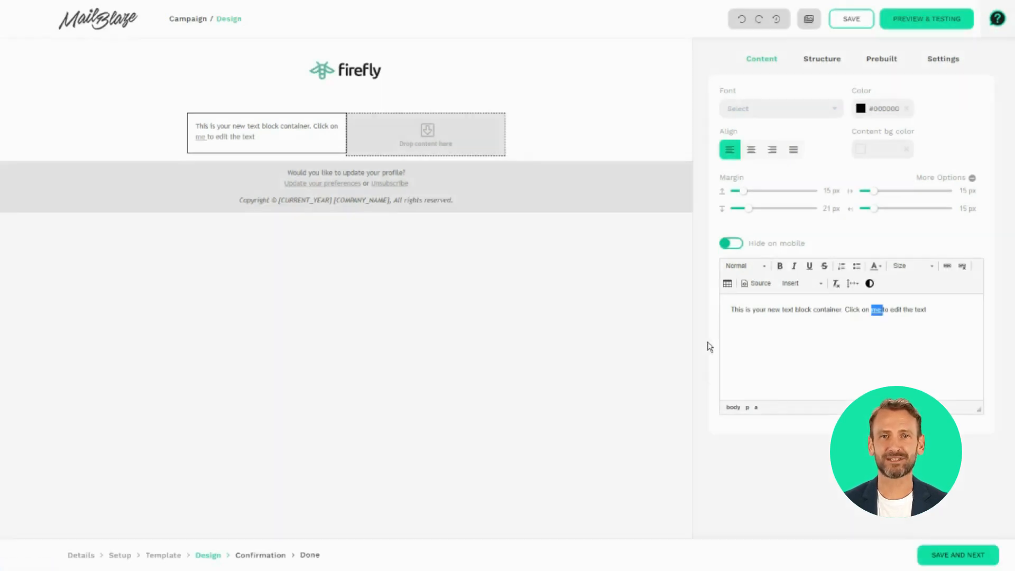
{"action": "left_click", "coordinate": [804, 341]}
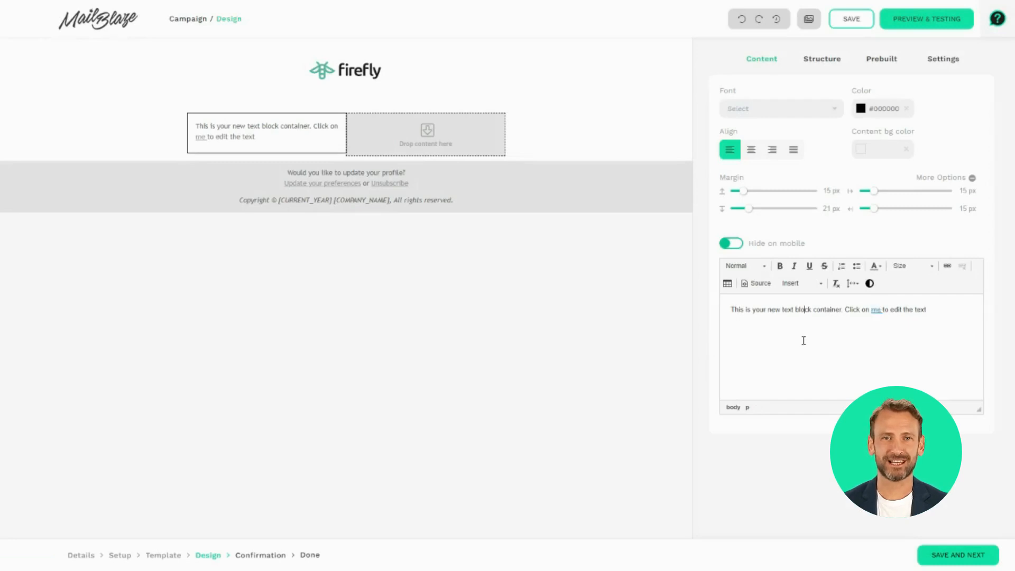
- Review the text block's HTML source code and close the source view
{"action": "left_click", "coordinate": [753, 284]}
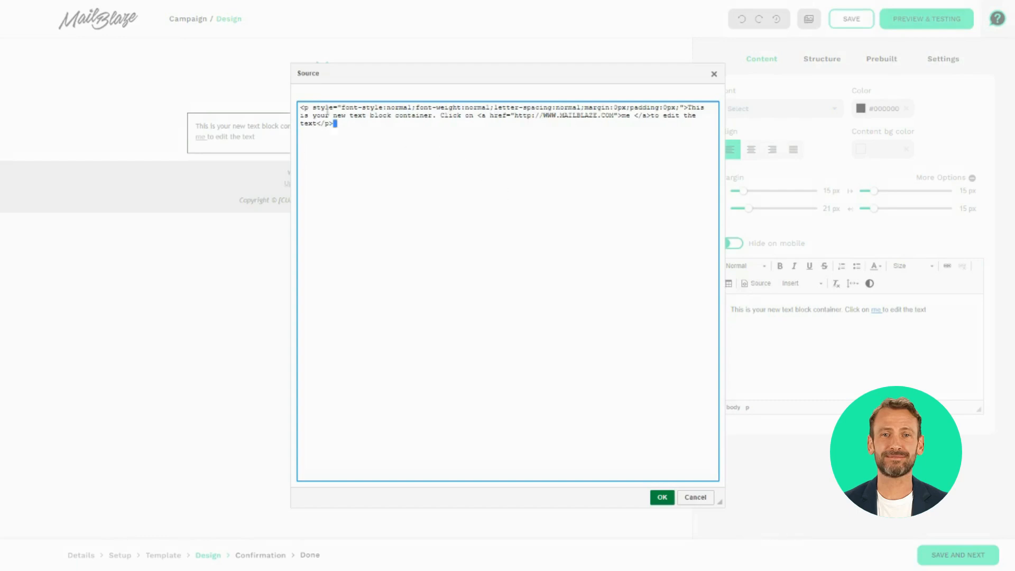
{"action": "triple_click", "coordinate": [334, 124]}
{"action": "left_click", "coordinate": [435, 221]}
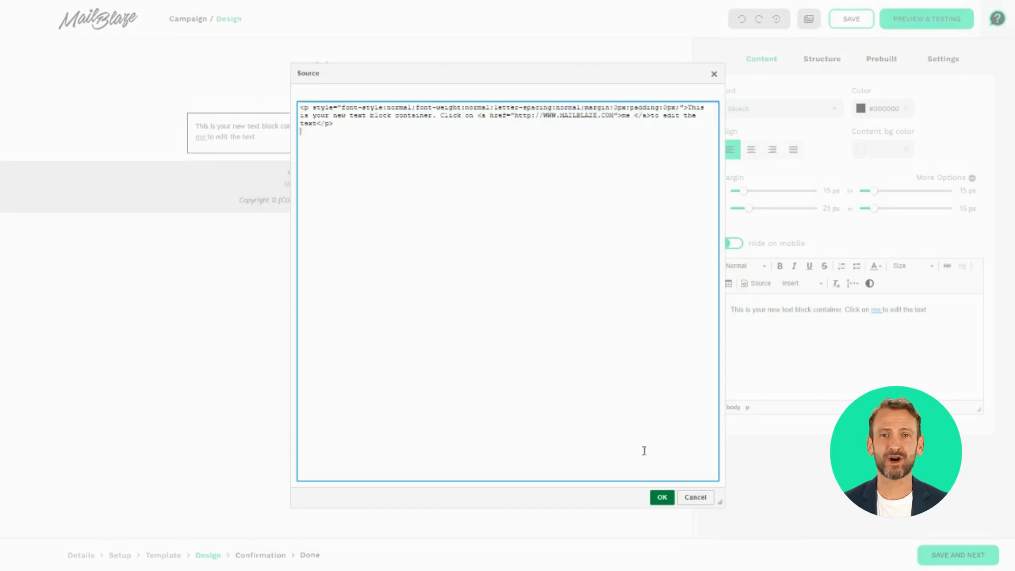
{"action": "left_click", "coordinate": [662, 497]}
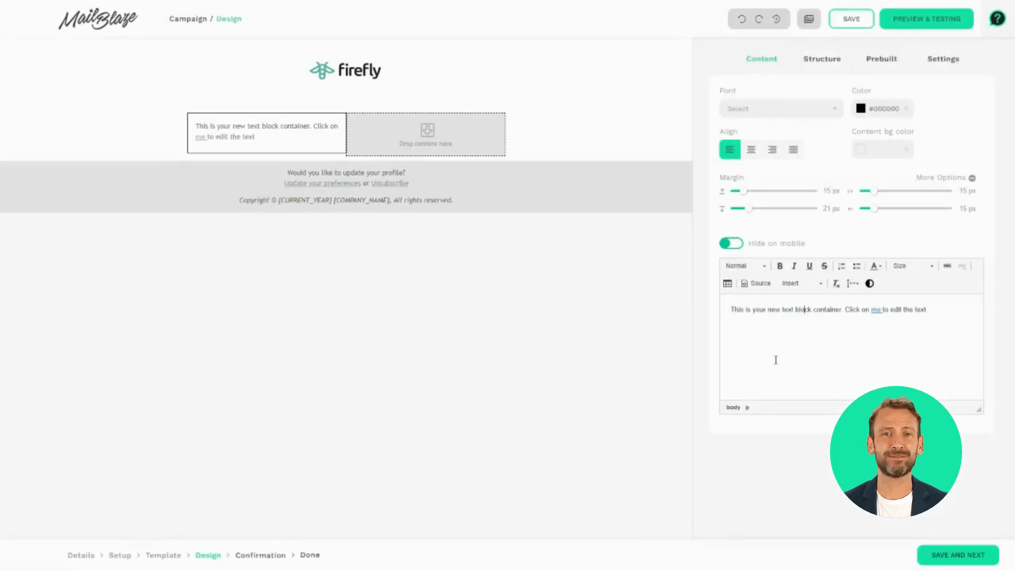
- Examine the insertable tags for links, company, campaign and survey available for the text block, and close the list
{"action": "left_click", "coordinate": [817, 285]}
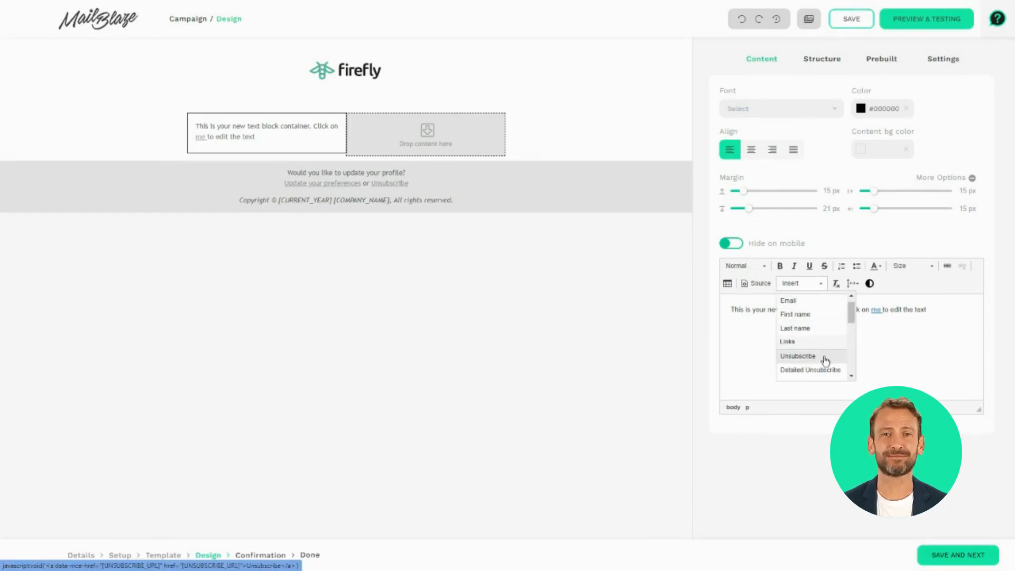
{"action": "scroll", "coordinate": [826, 354], "scroll_direction": "down", "scroll_amount": 5}
{"action": "scroll", "coordinate": [826, 362], "scroll_direction": "down", "scroll_amount": 4}
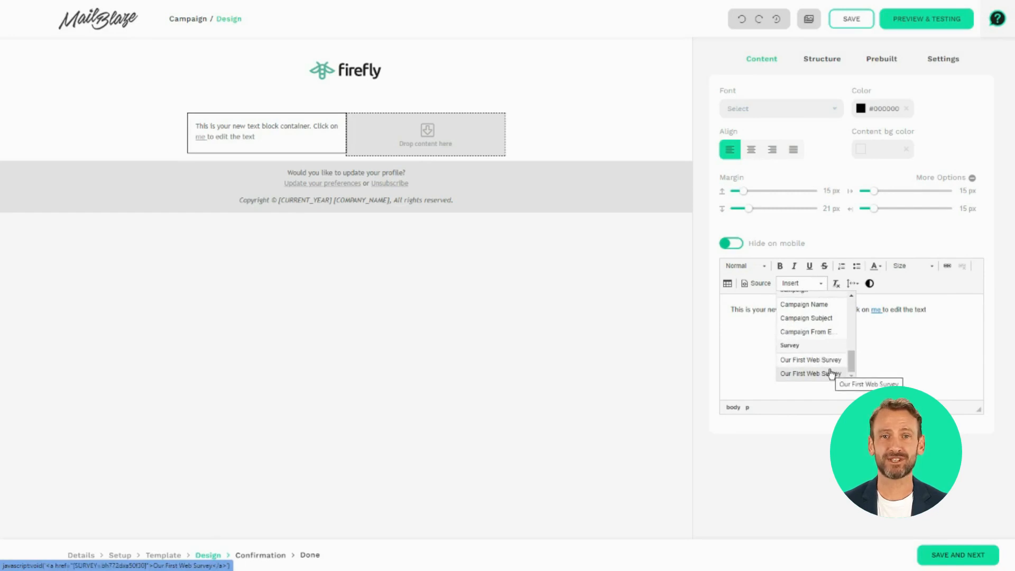
{"action": "scroll", "coordinate": [811, 348], "scroll_direction": "up", "scroll_amount": 1}
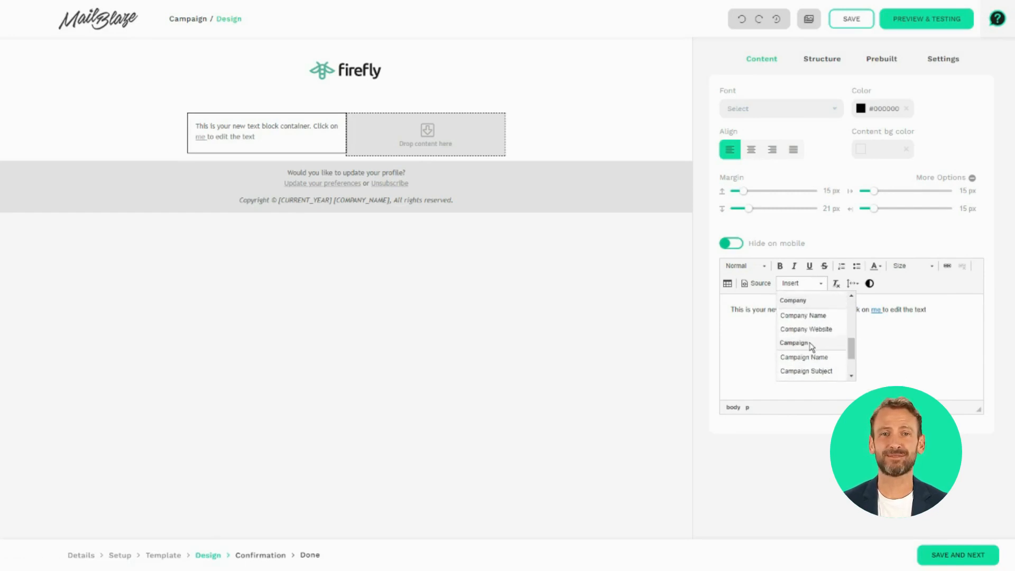
{"action": "scroll", "coordinate": [812, 364], "scroll_direction": "up", "scroll_amount": 3}
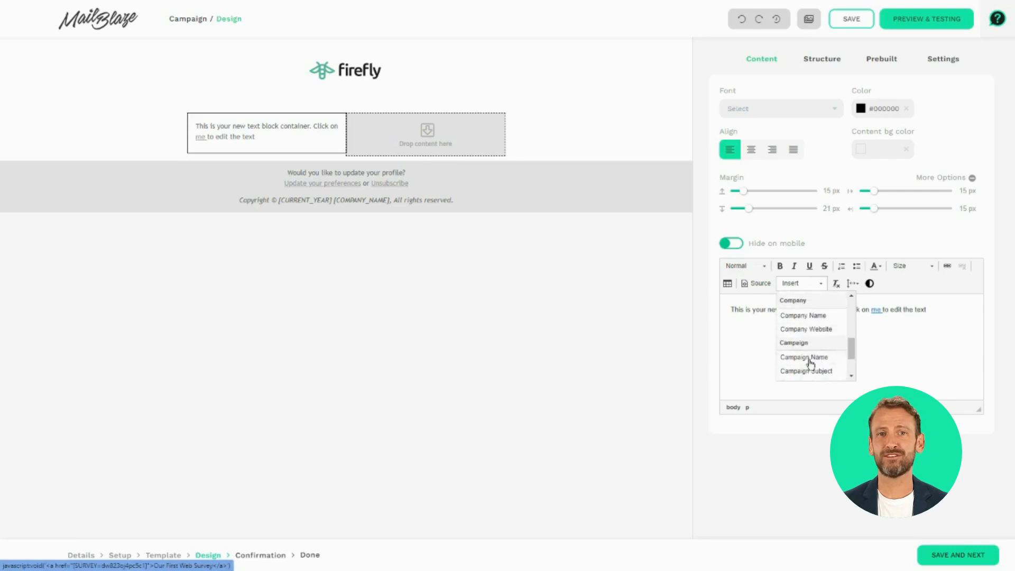
{"action": "scroll", "coordinate": [810, 363], "scroll_direction": "up", "scroll_amount": 3}
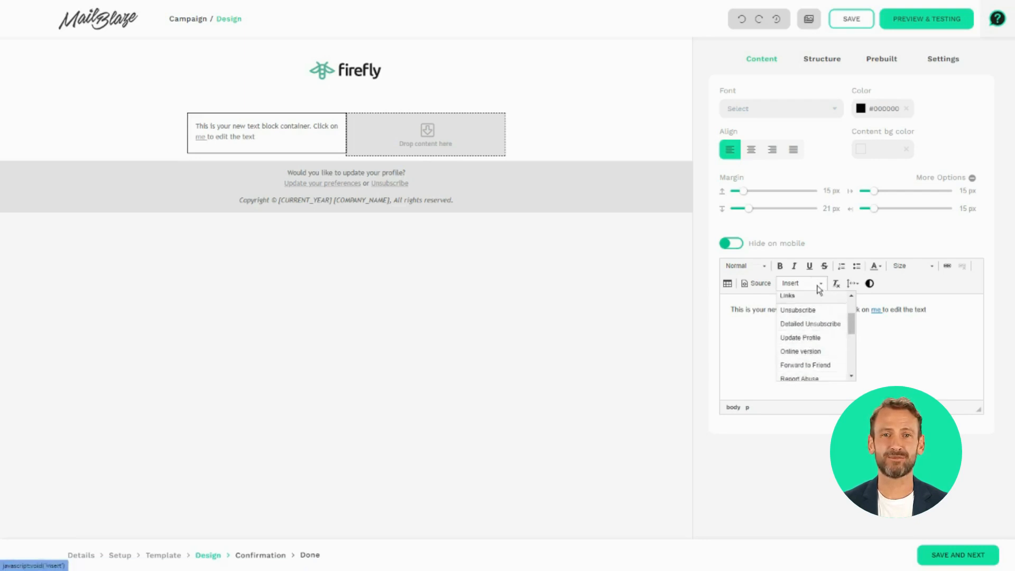
{"action": "left_click", "coordinate": [905, 331]}
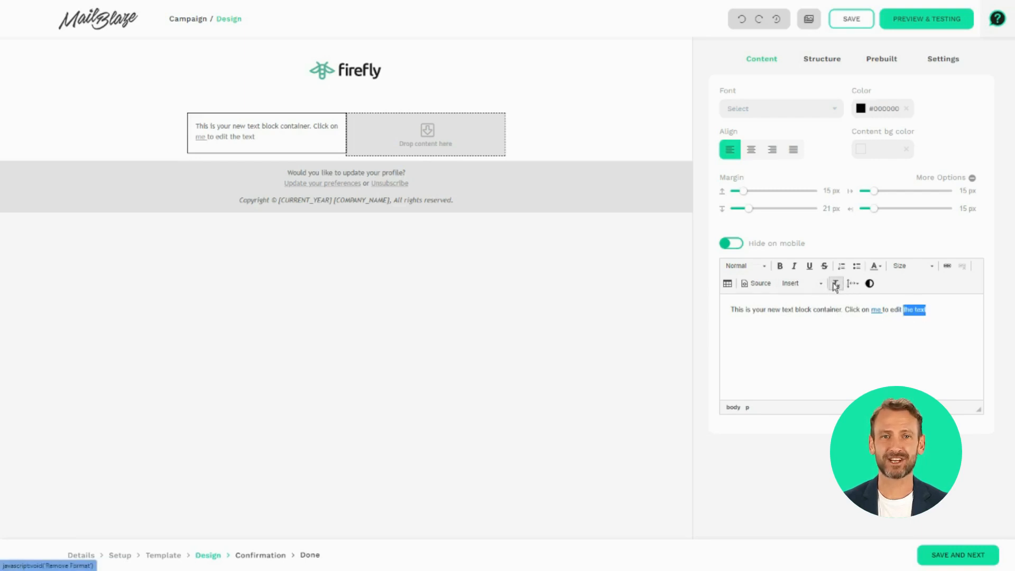
- Remove the formatting from the text block's whole sentence and set its line height to 1.5
{"action": "triple_click", "coordinate": [853, 309]}
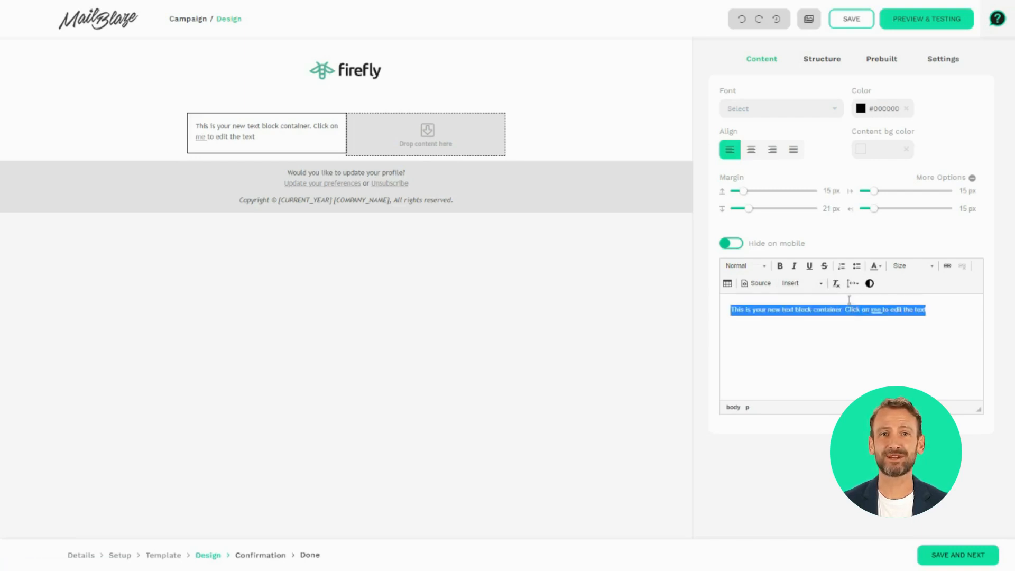
{"action": "left_click", "coordinate": [840, 282]}
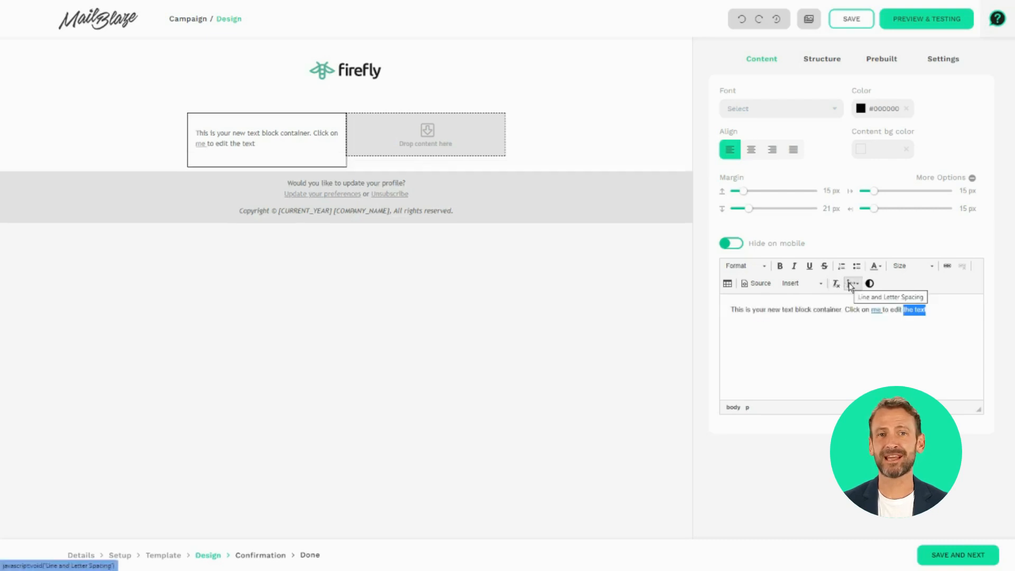
{"action": "left_click", "coordinate": [851, 284]}
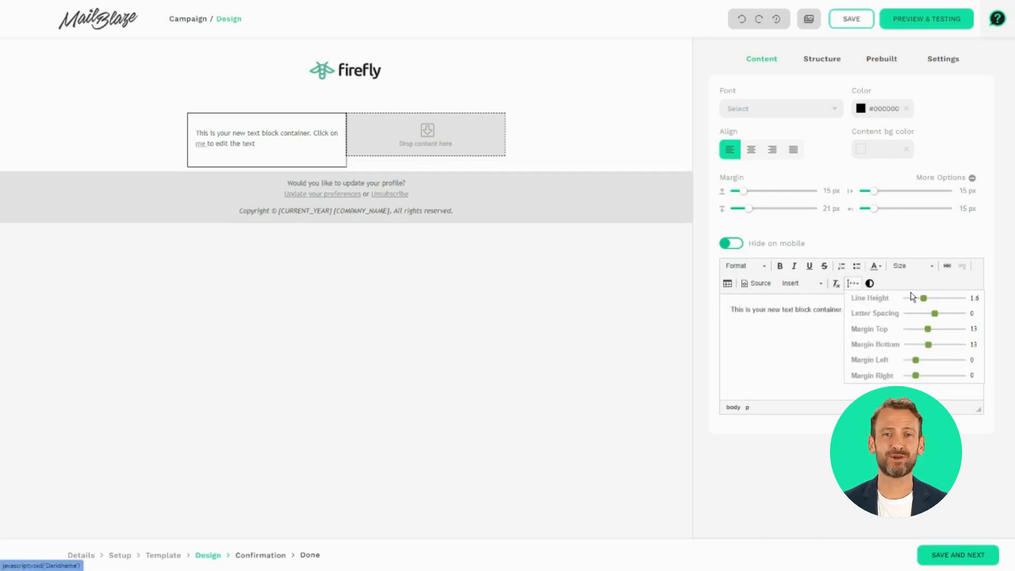
{"action": "mouse_move", "coordinate": [923, 299]}
{"action": "left_mouse_down"}
{"action": "mouse_move", "coordinate": [938, 297]}
{"action": "mouse_move", "coordinate": [921, 298]}
{"action": "left_mouse_up"}
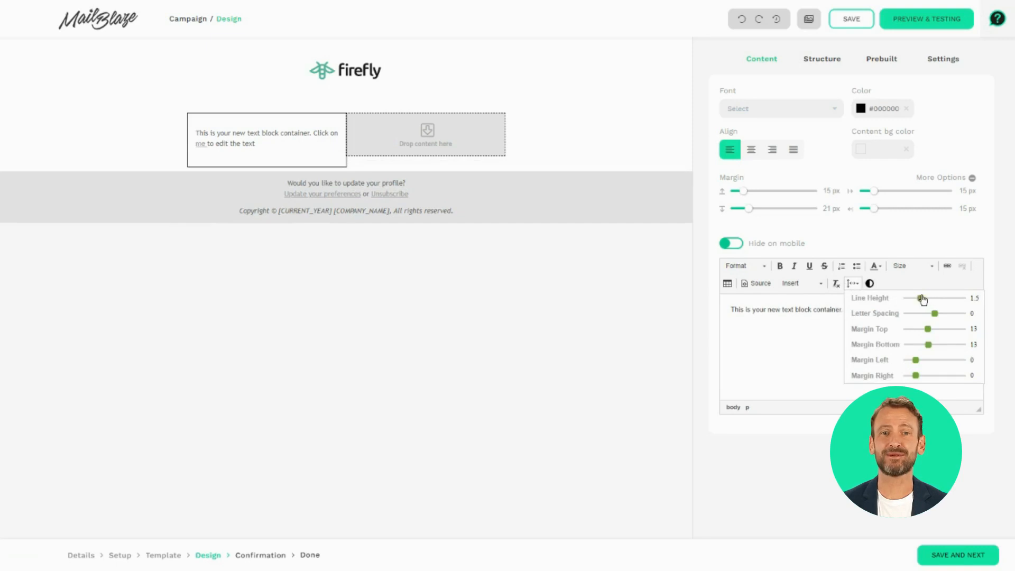
{"action": "left_click", "coordinate": [849, 286]}
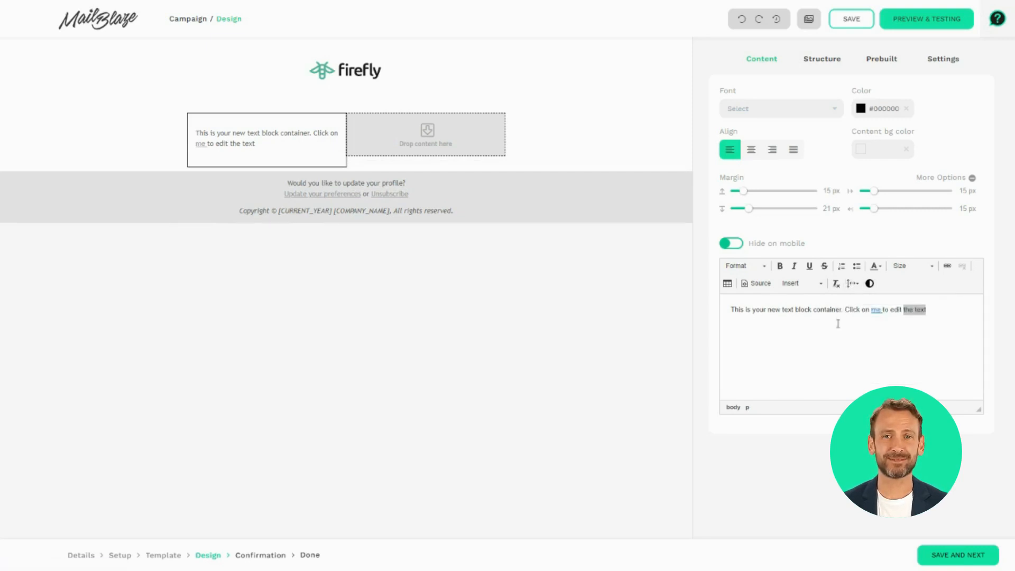
{"action": "left_click", "coordinate": [852, 284]}
{"action": "left_click_drag", "start_coordinate": [936, 314], "coordinate": [935, 314]}
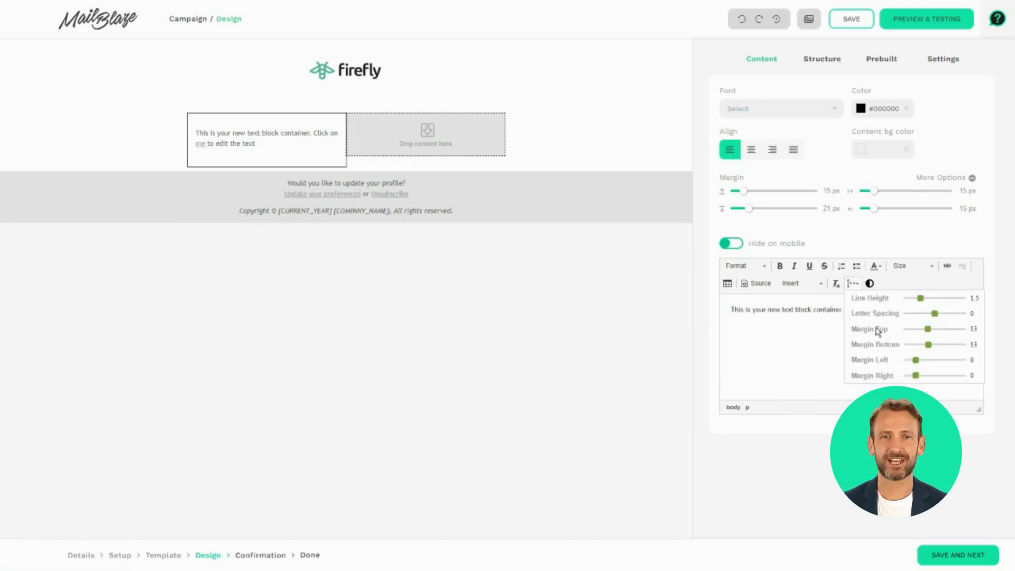
{"action": "left_click", "coordinate": [821, 339]}
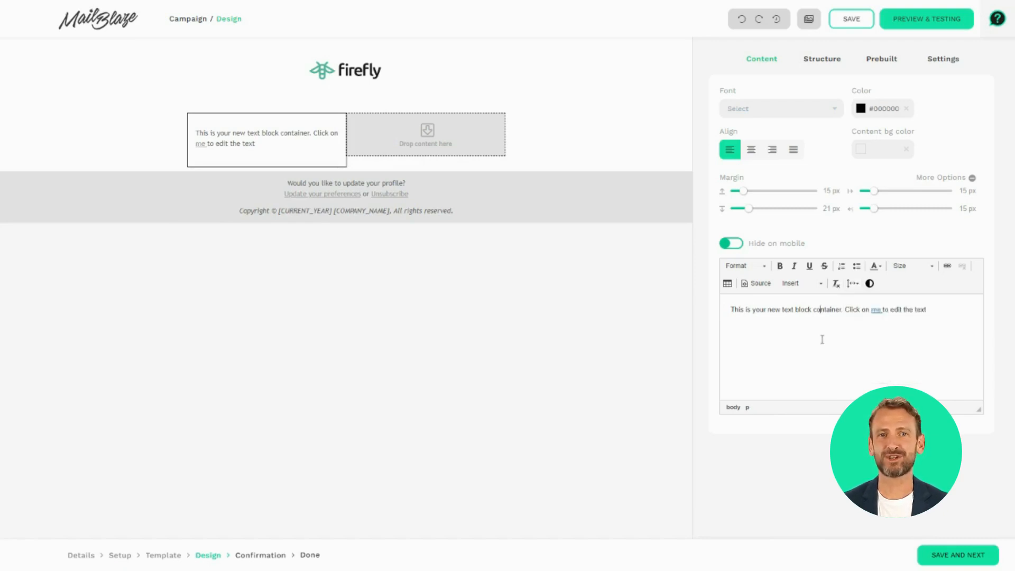
- Try the dark theme in the text editing area and switch it off again
{"action": "left_click", "coordinate": [870, 284]}
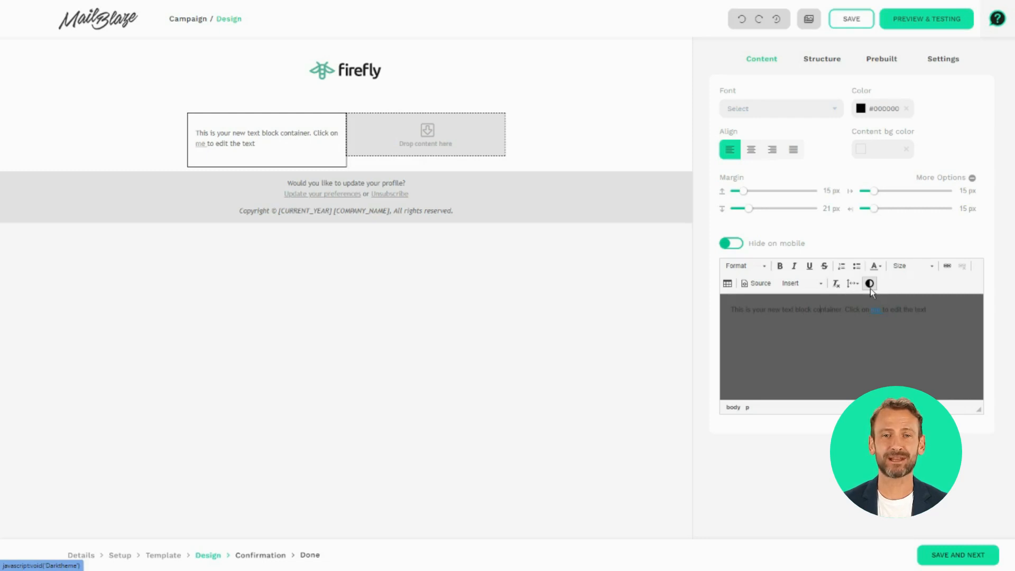
{"action": "left_click", "coordinate": [870, 288]}
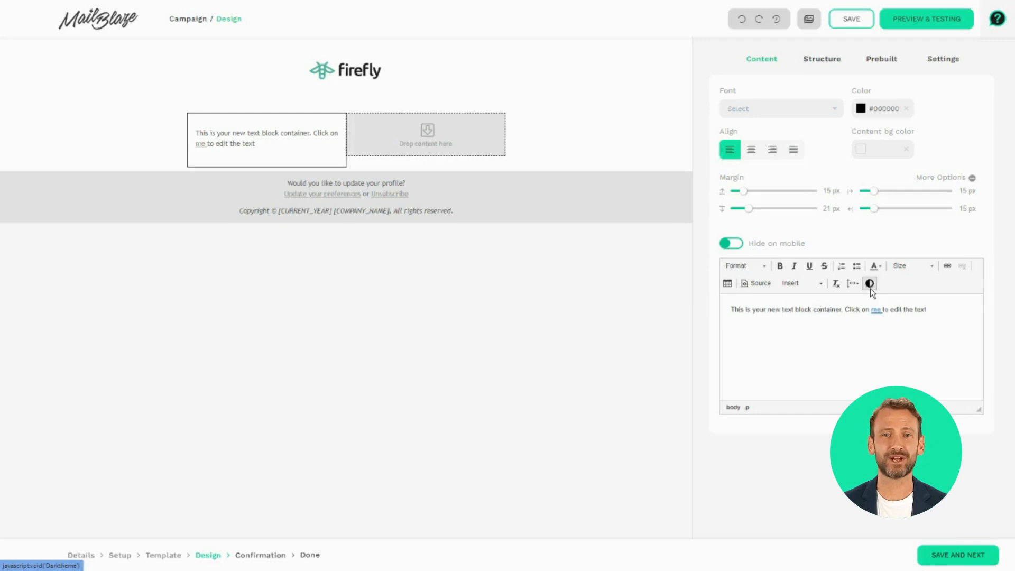
- Add an Image element to the second column and upload a salad bowl picture to the file manager
{"action": "left_click", "coordinate": [765, 64]}
{"action": "left_click_drag", "start_coordinate": [794, 144], "coordinate": [415, 153]}
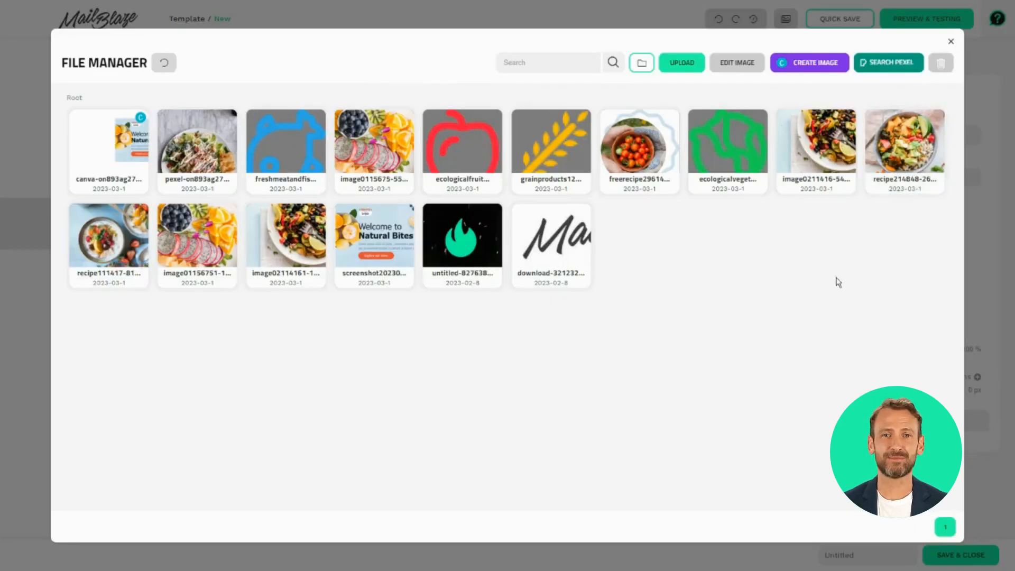
{"action": "mouse_move", "coordinate": [378, 243]}
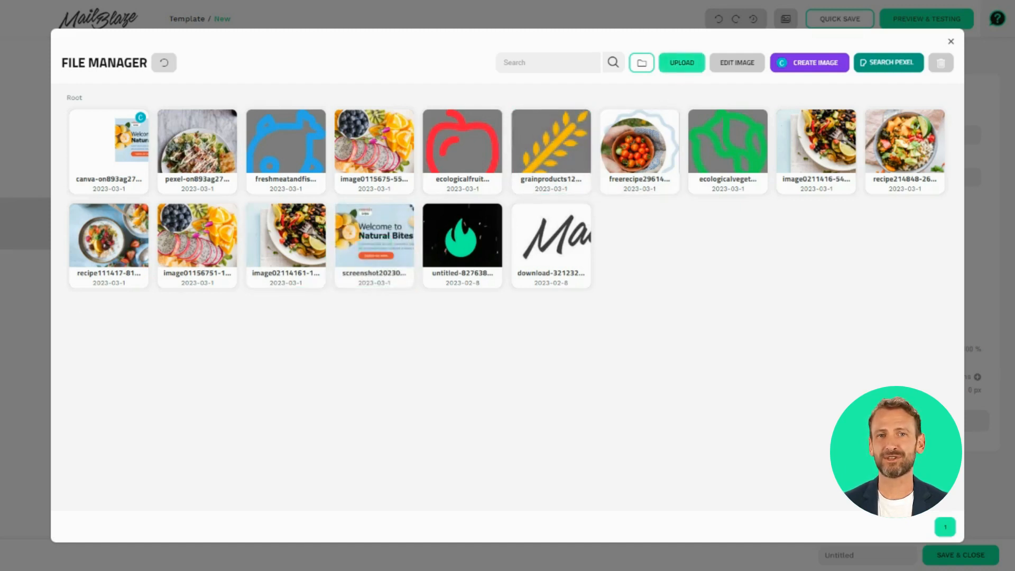
{"action": "left_click_drag", "start_coordinate": [0, 401], "coordinate": [667, 260]}
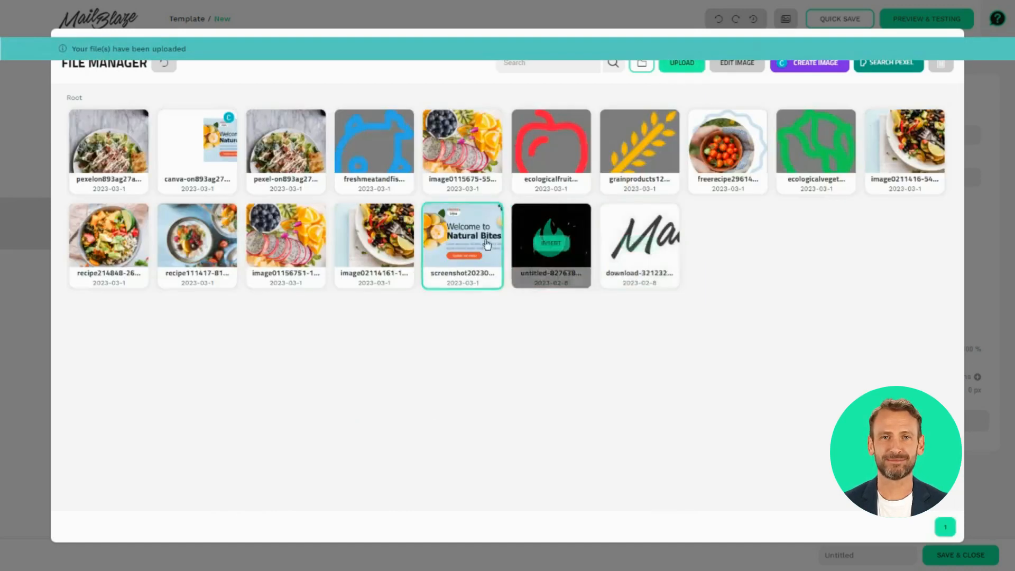
- Open the "Welcome to Natural Bites" screenshot in the image editor to view its editing tools, and close the editor
{"action": "mouse_move", "coordinate": [464, 245]}
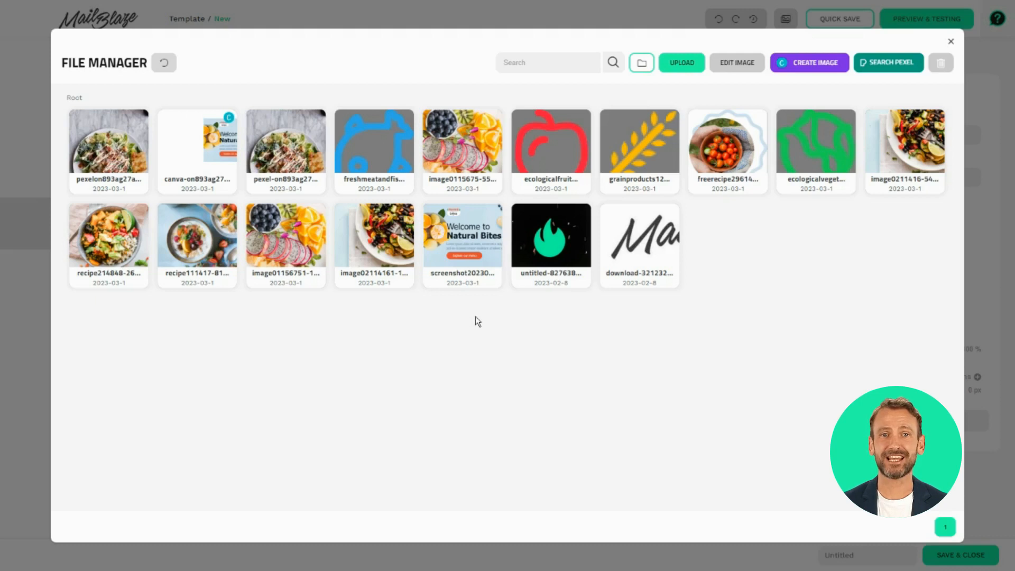
{"action": "left_click", "coordinate": [478, 274]}
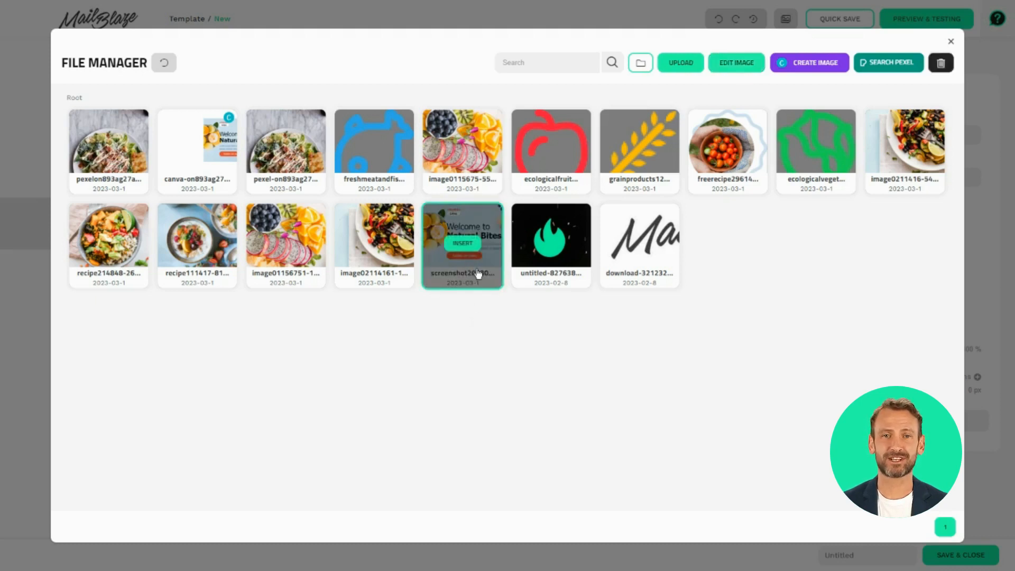
{"action": "left_click", "coordinate": [736, 65]}
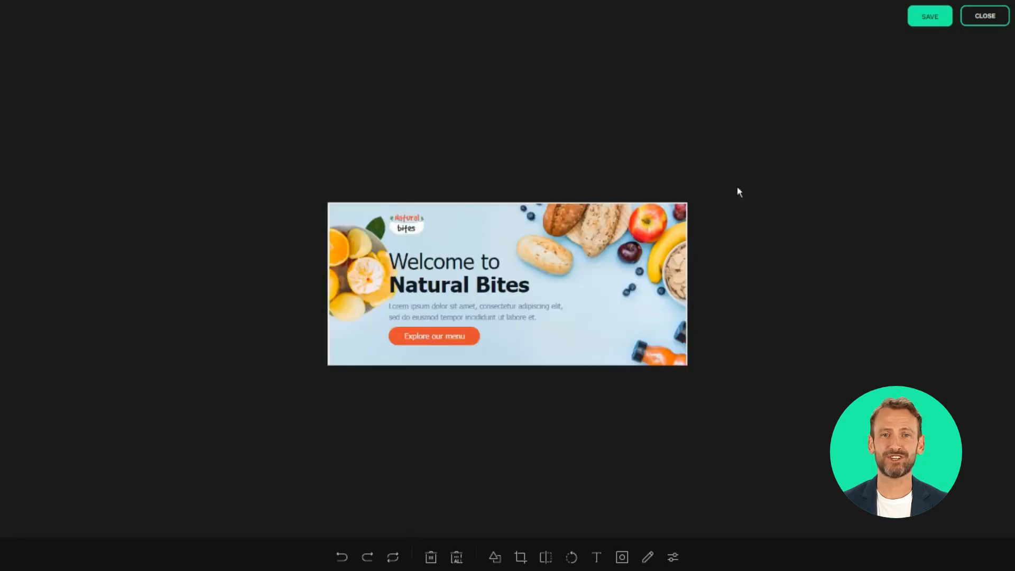
{"action": "left_click", "coordinate": [985, 16]}
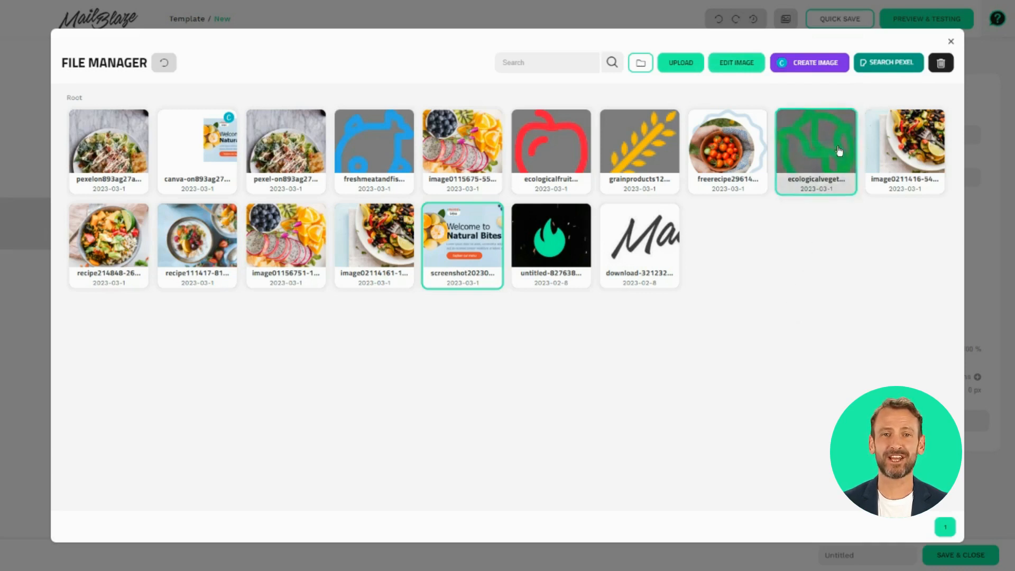
- Open the Canva image designer from the file manager and view its uploads section
{"action": "left_click", "coordinate": [813, 65]}
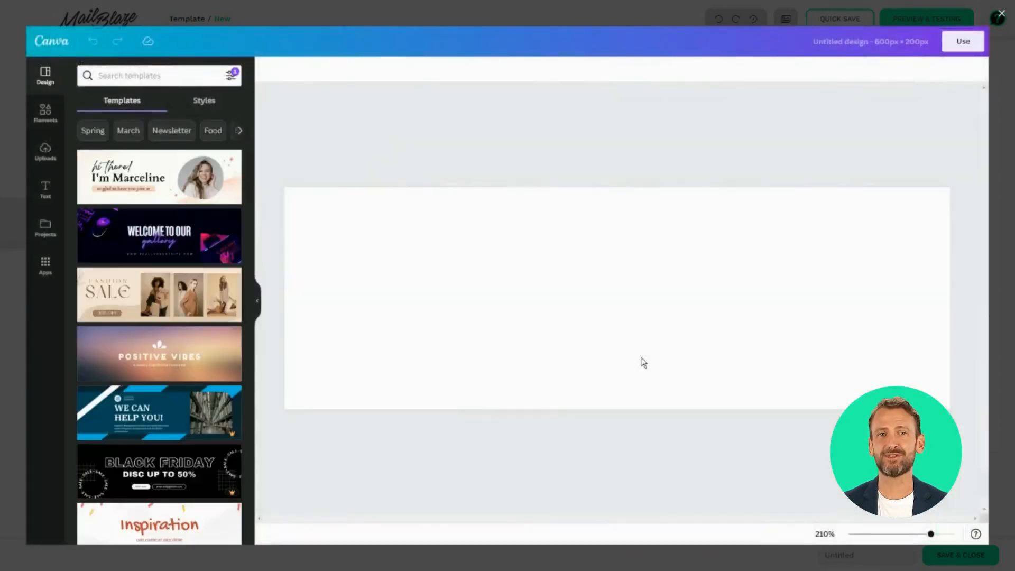
{"action": "left_click", "coordinate": [45, 150]}
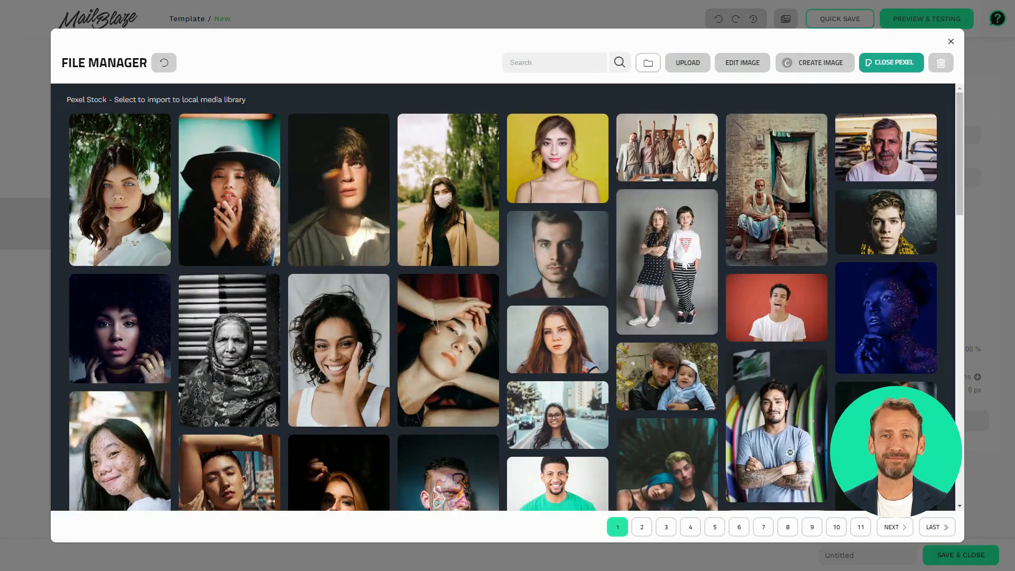
- Search the Pexel stock library for "flower" and use the picture of the yellow sunflower on a grey background
{"action": "left_click", "coordinate": [550, 63]}
{"action": "type", "text": "flower"}
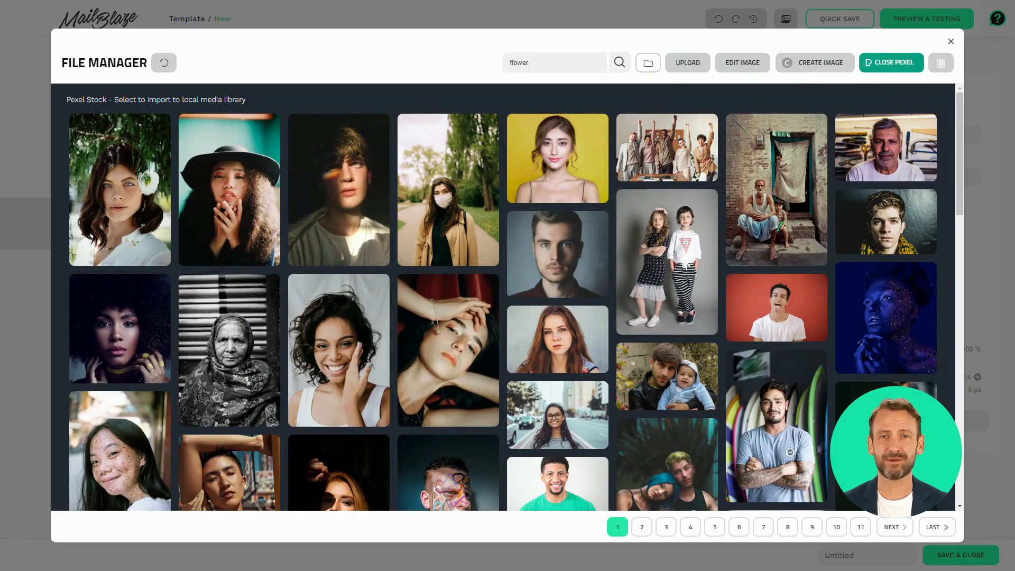
{"action": "key", "text": "Return"}
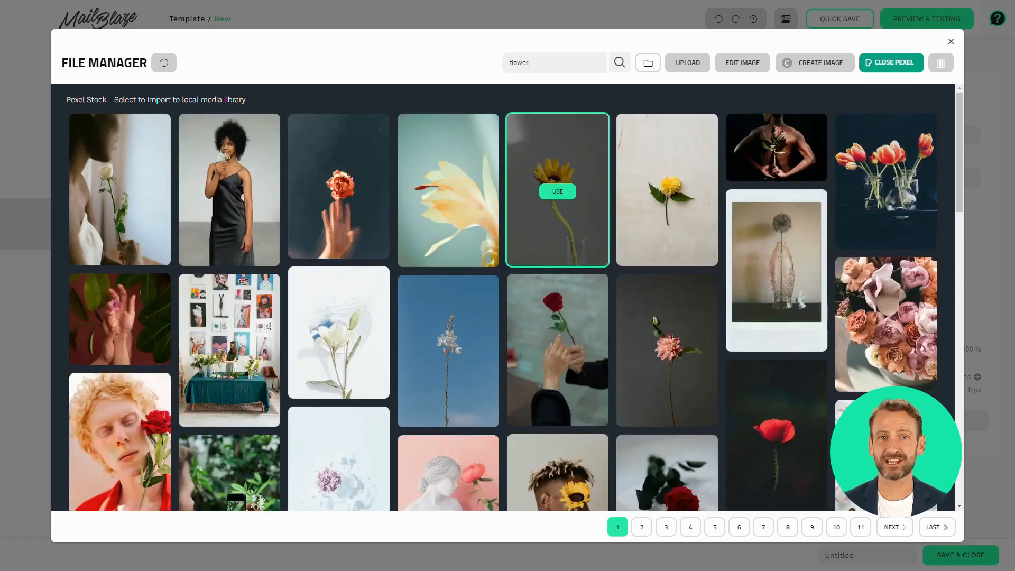
{"action": "left_click", "coordinate": [558, 191]}
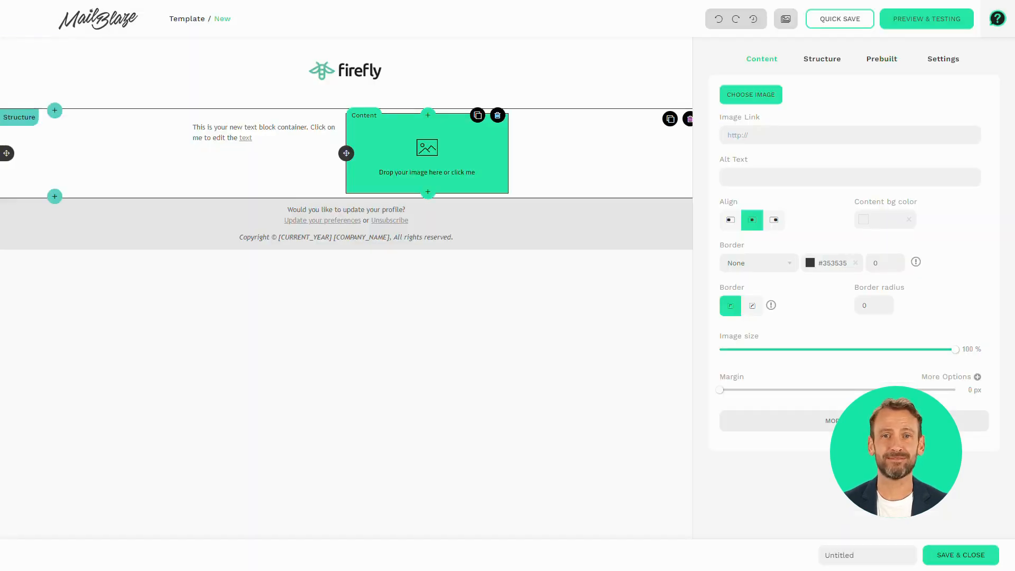
- Fill the second column's image block with the picture of vegetables framing a dark surface
{"action": "left_click", "coordinate": [463, 153]}
{"action": "left_click", "coordinate": [462, 149]}
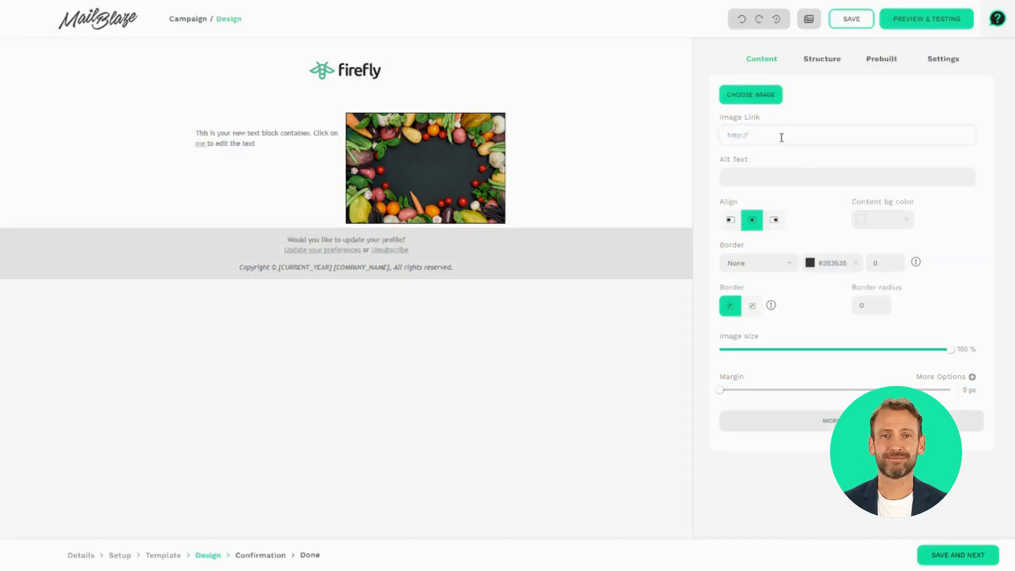
{"action": "type", "text": "https://"}
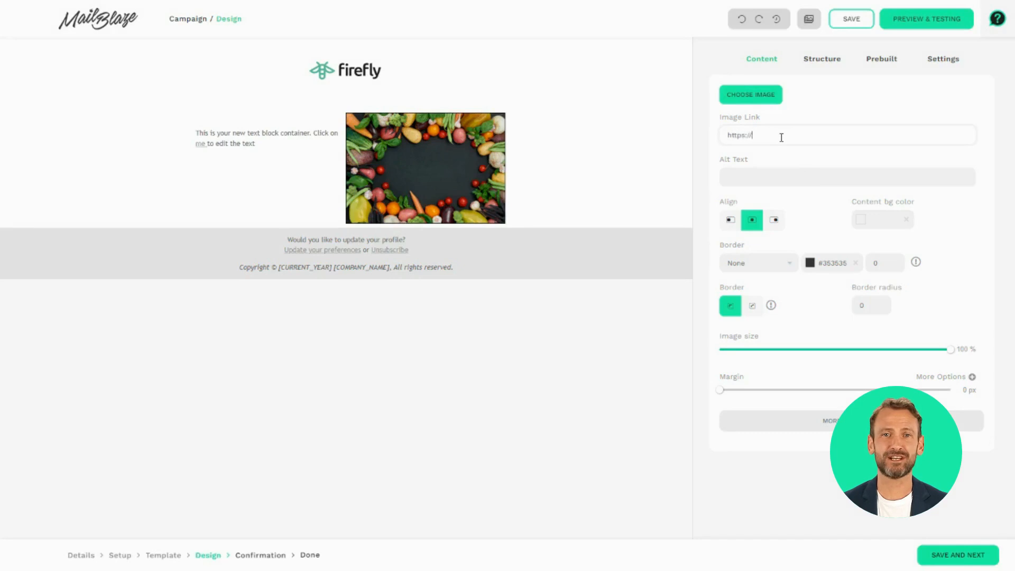
{"action": "type", "text": "www"}
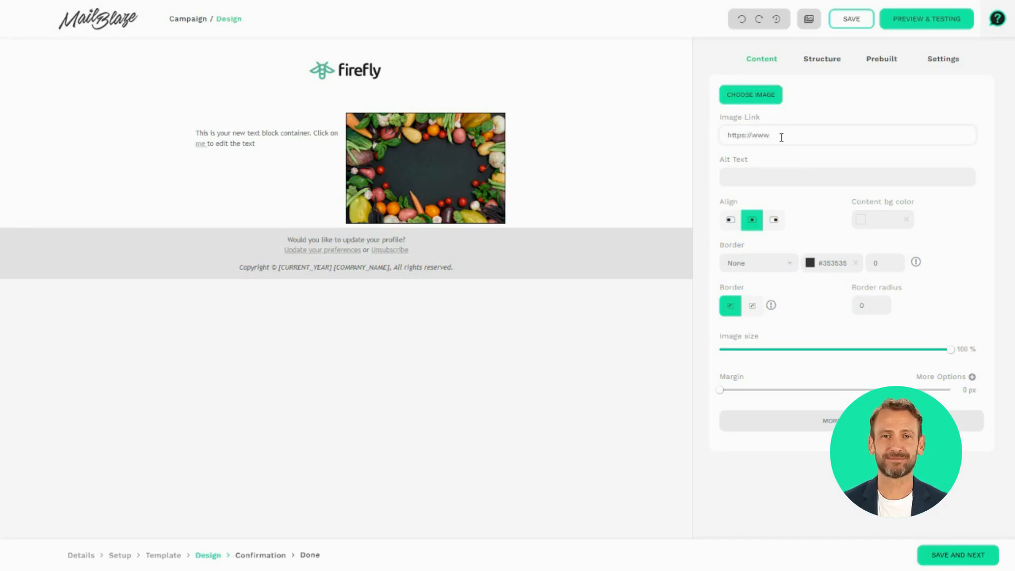
{"action": "type", "text": ".mailblaze.com"}
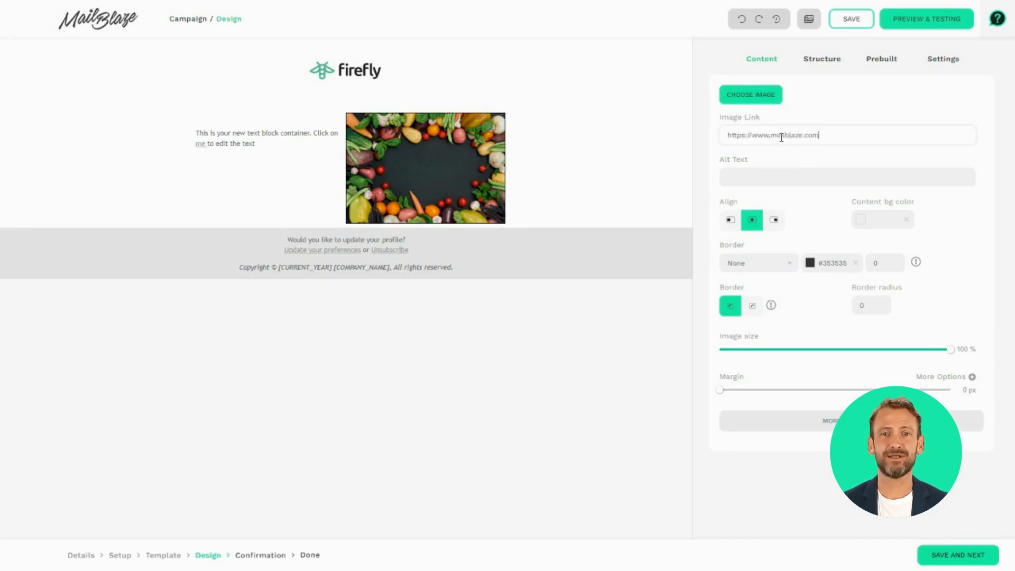
{"action": "left_click", "coordinate": [744, 183]}
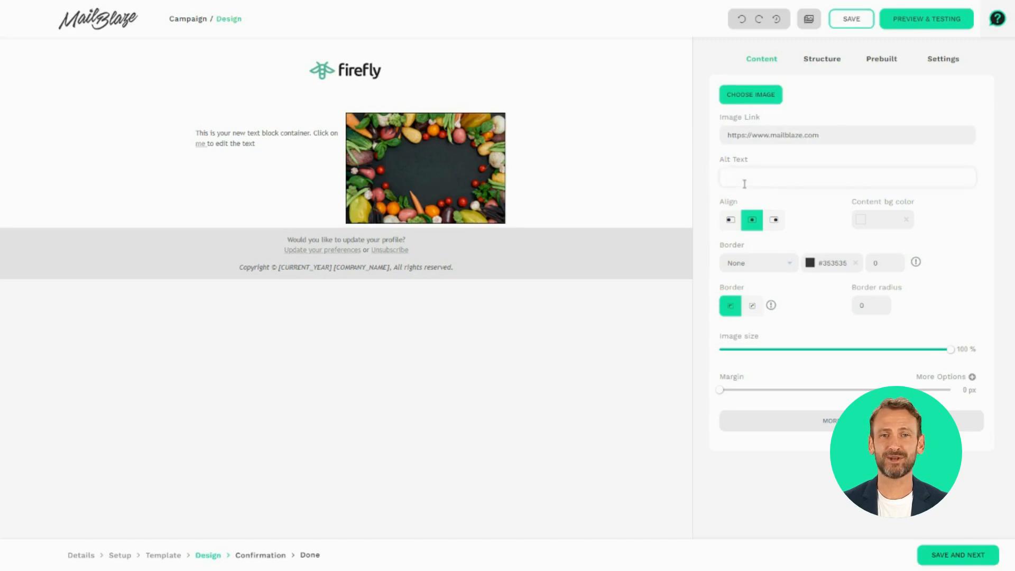
{"action": "type", "text": "Logo"}
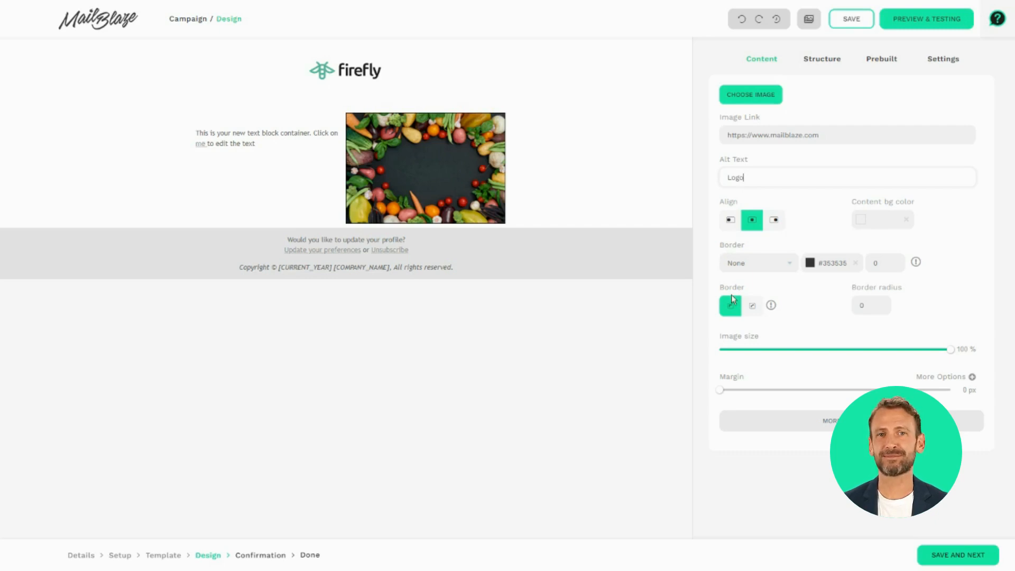
- Select the second corner border option for the vegetable image and set its border radius to 24
{"action": "left_click", "coordinate": [880, 303]}
{"action": "left_click", "coordinate": [879, 303]}
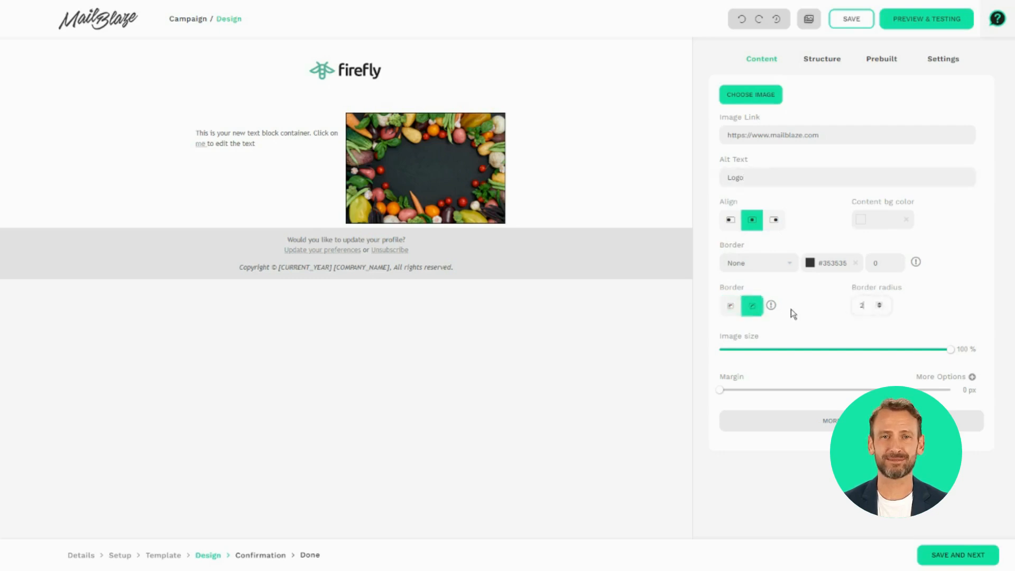
{"action": "left_click", "coordinate": [731, 313]}
{"action": "left_click", "coordinate": [751, 312]}
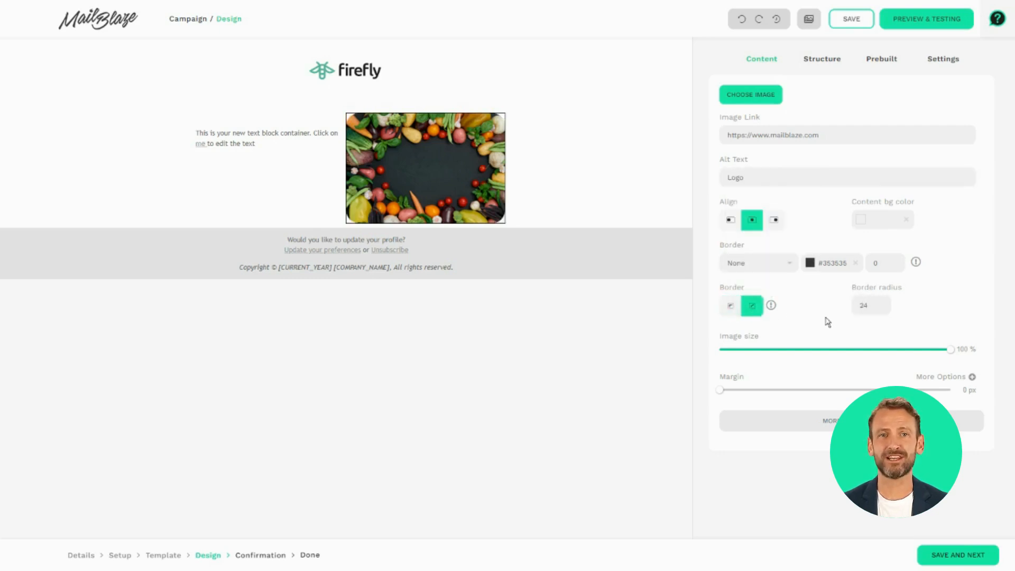
- Set the vegetable image's size to 70% and toggle its Hide on mobile option
{"action": "mouse_move", "coordinate": [952, 351]}
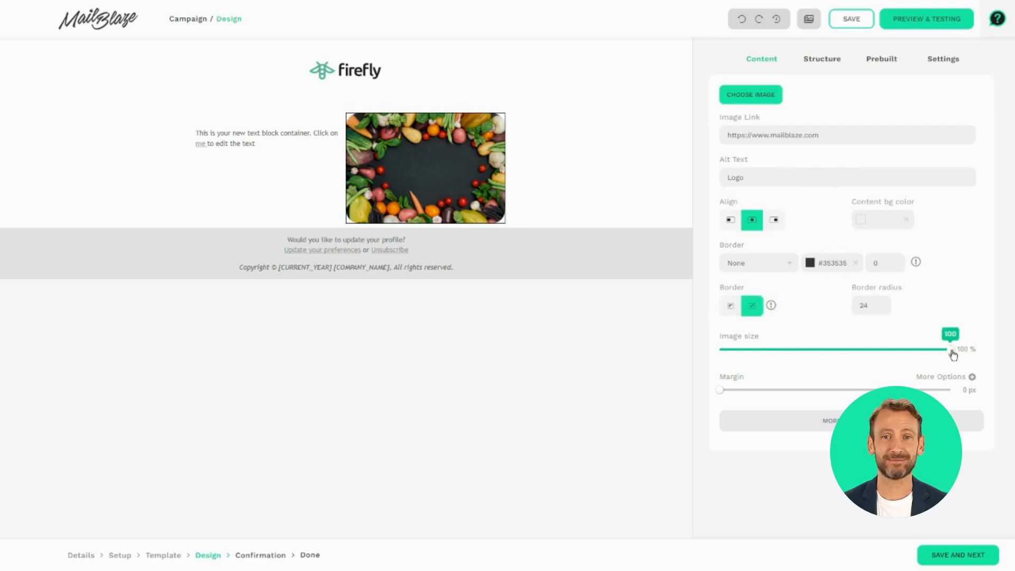
{"action": "left_click_drag", "start_coordinate": [953, 355], "coordinate": [884, 358]}
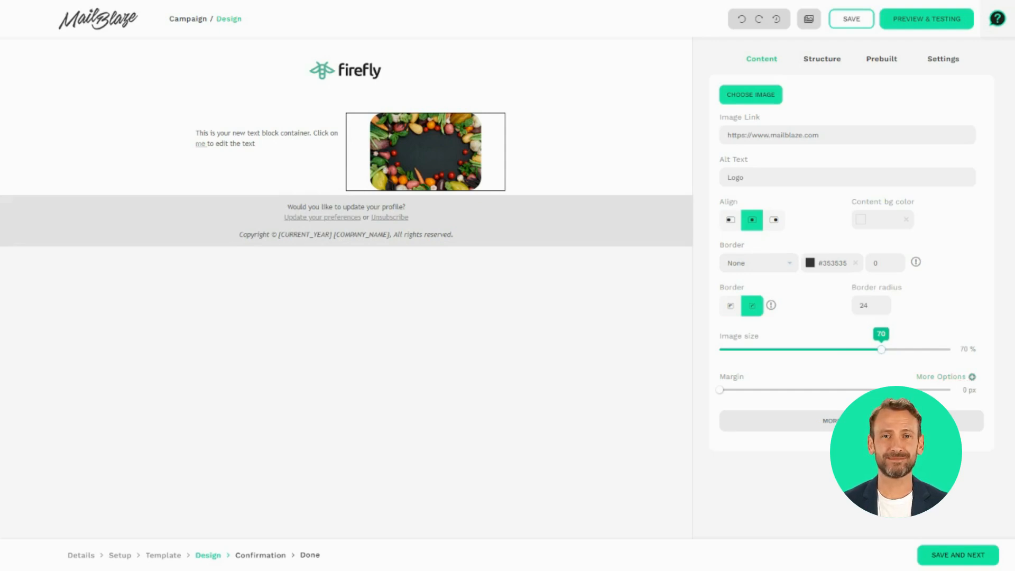
{"action": "left_click", "coordinate": [852, 421]}
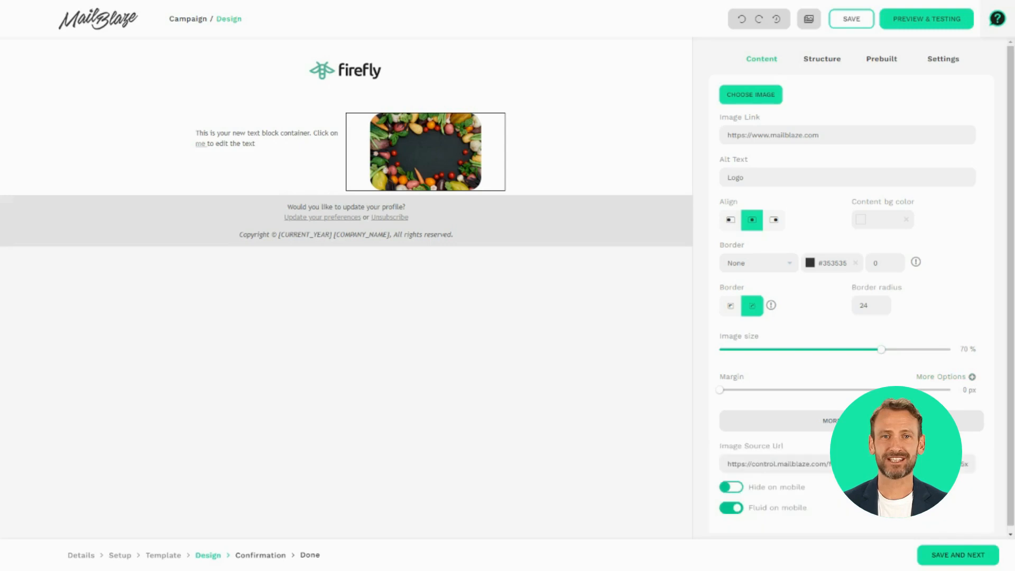
{"action": "scroll", "coordinate": [852, 421], "scroll_direction": "down", "scroll_amount": 2}
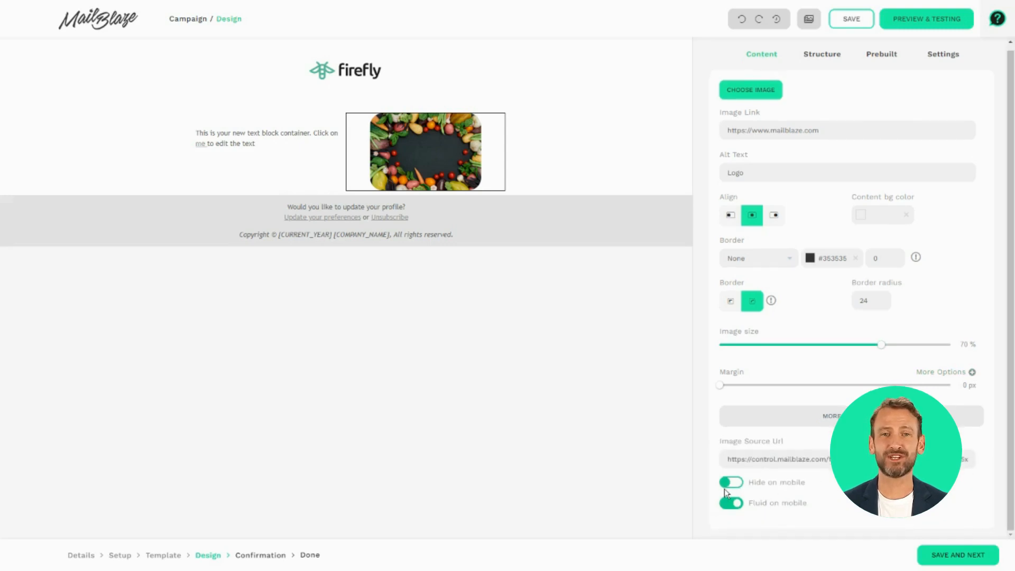
{"action": "left_click", "coordinate": [738, 482]}
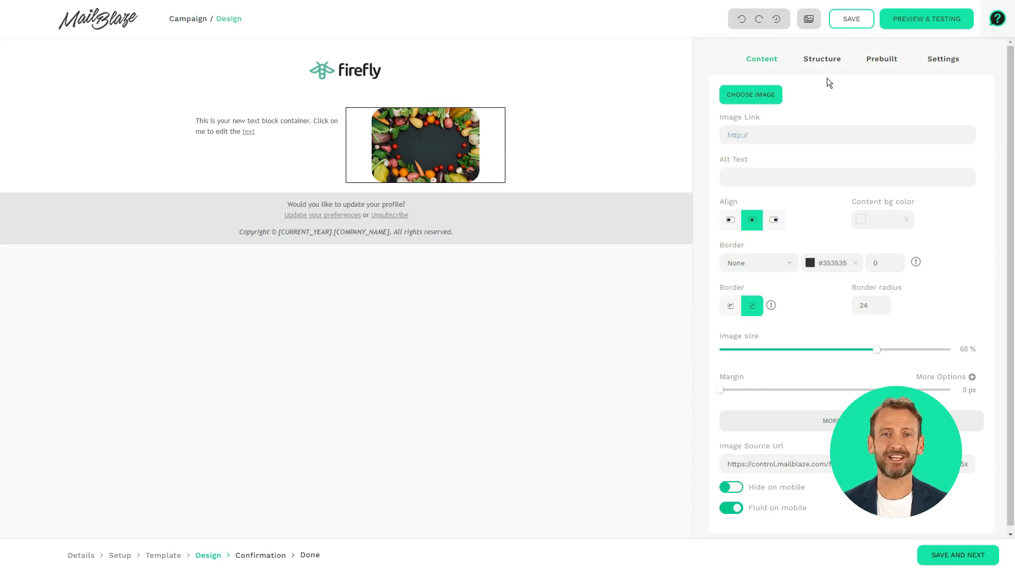
- Add a two-column structure below the vegetable image row and place a GIF block in its first column
{"action": "left_click", "coordinate": [825, 62]}
{"action": "left_click_drag", "start_coordinate": [859, 120], "coordinate": [380, 238]}
{"action": "left_click", "coordinate": [751, 59]}
{"action": "left_click_drag", "start_coordinate": [852, 127], "coordinate": [222, 233]}
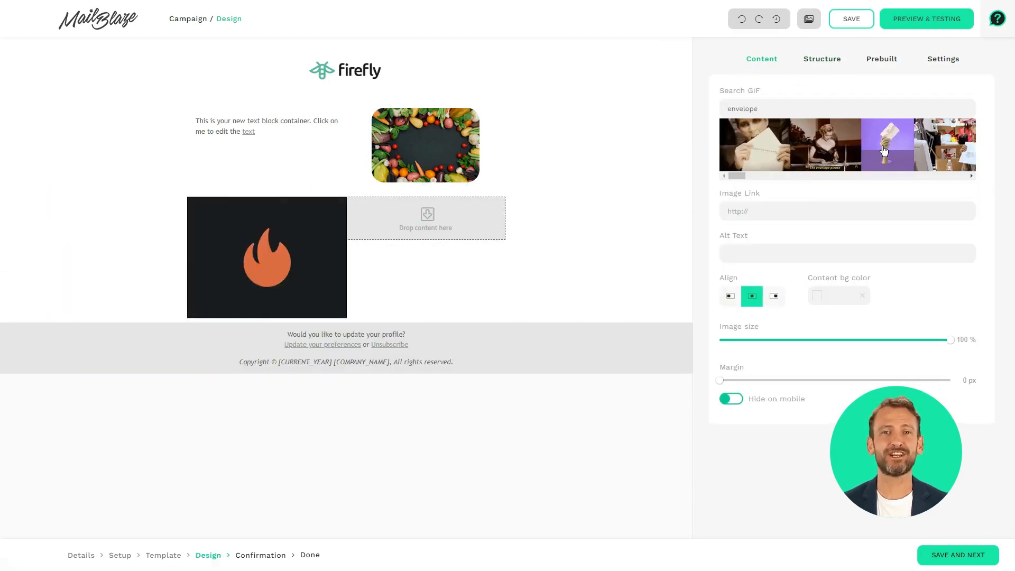
- Search the GIFs for "envelope" and use the one of a hand holding an envelope on a purple background
{"action": "left_click", "coordinate": [768, 109]}
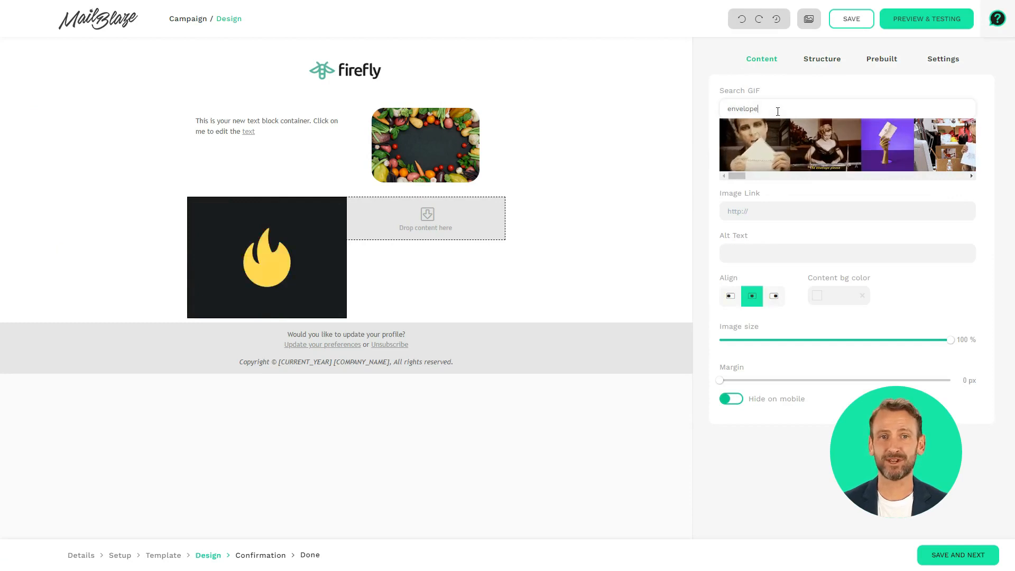
{"action": "double_click", "coordinate": [768, 109]}
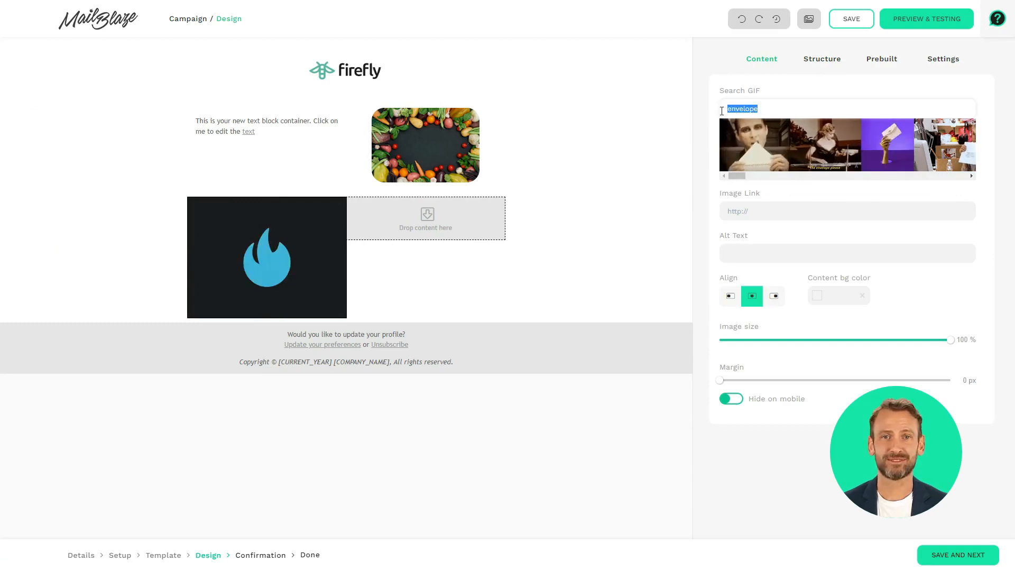
{"action": "left_click", "coordinate": [880, 153]}
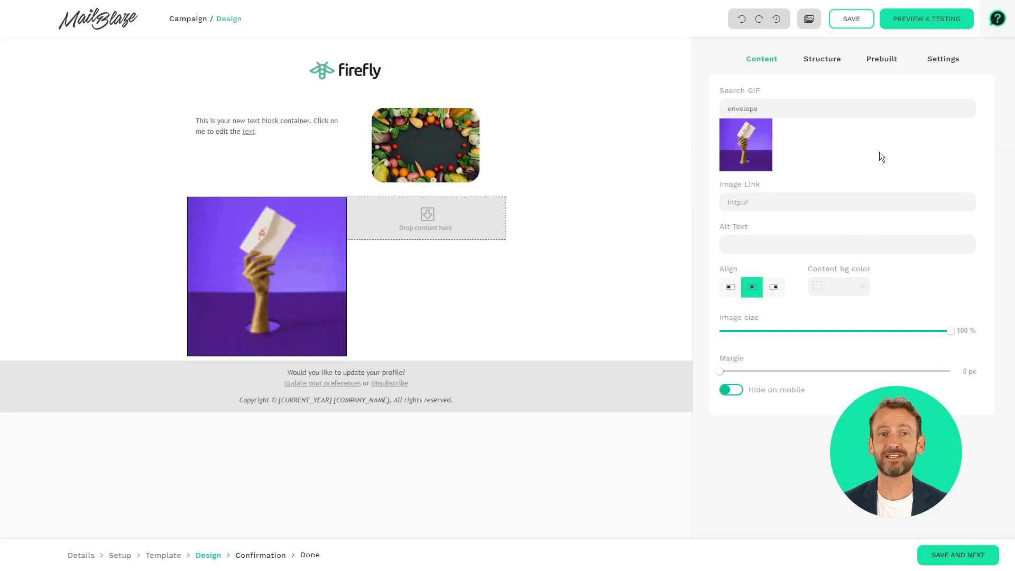
{"action": "left_click", "coordinate": [771, 204]}
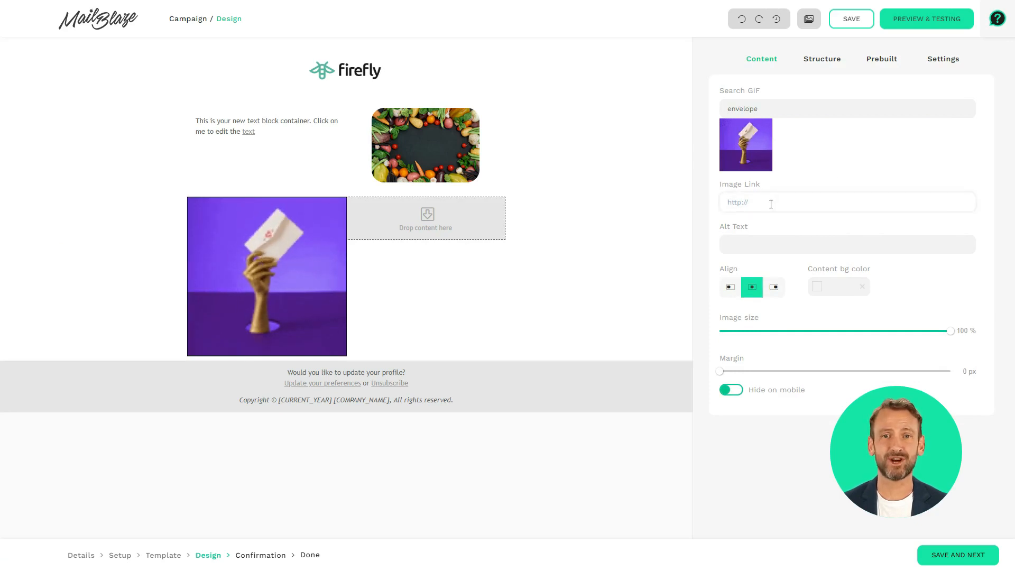
{"action": "type", "text": "www.mailb"}
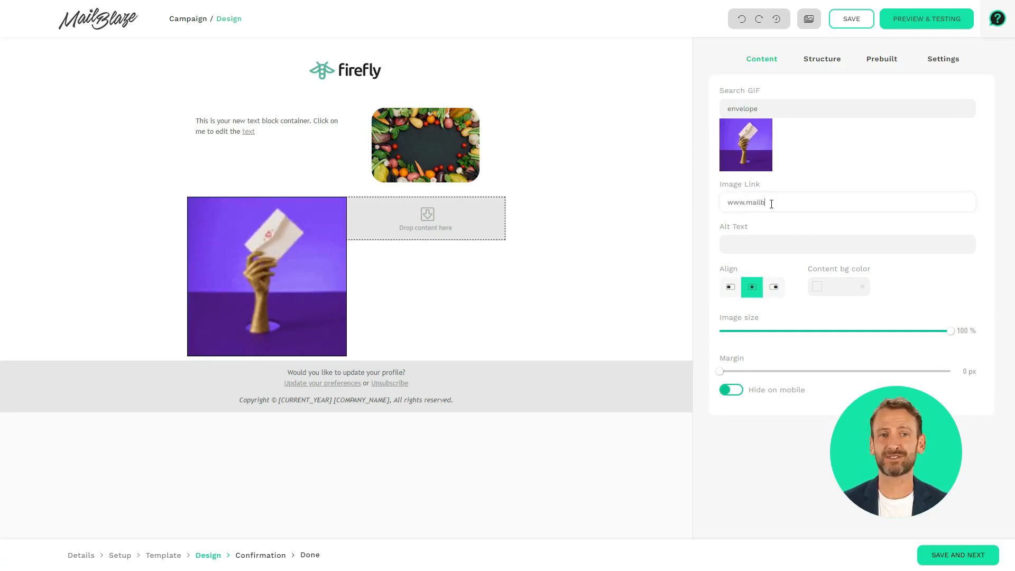
{"action": "type", "text": "laze.com"}
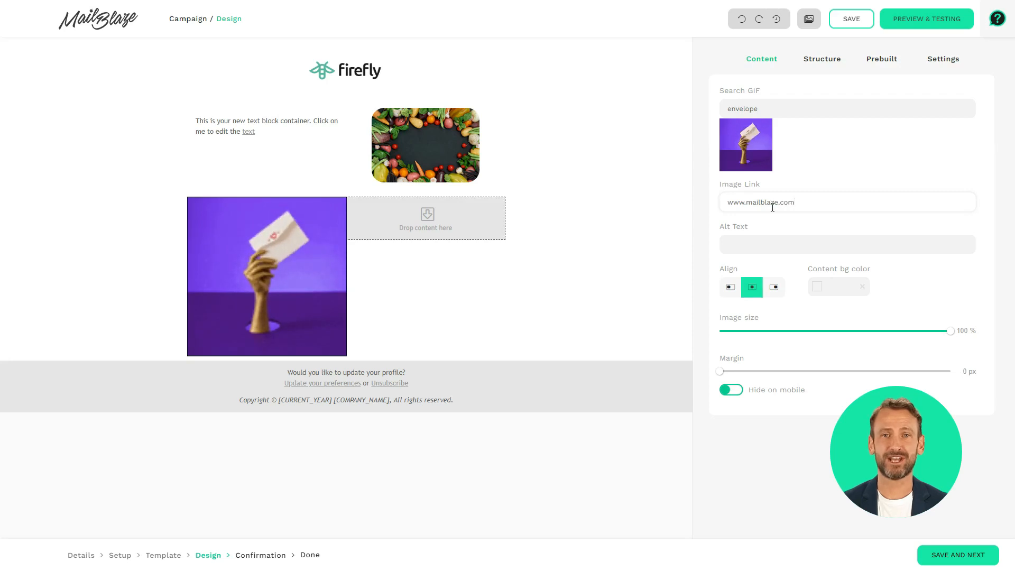
{"action": "left_click", "coordinate": [780, 247]}
{"action": "type", "text": "se"}
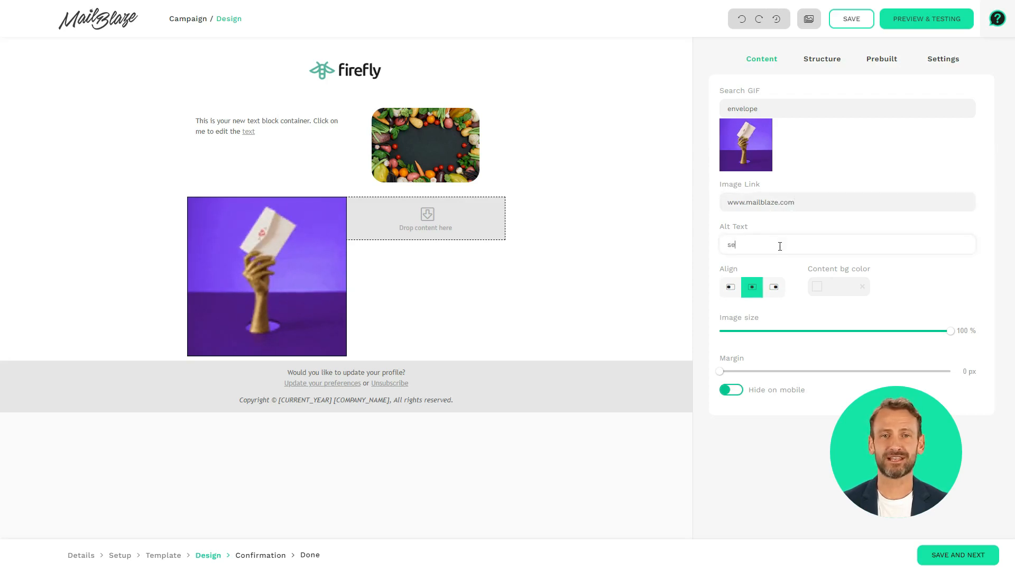
{"action": "type", "text": "nding email"}
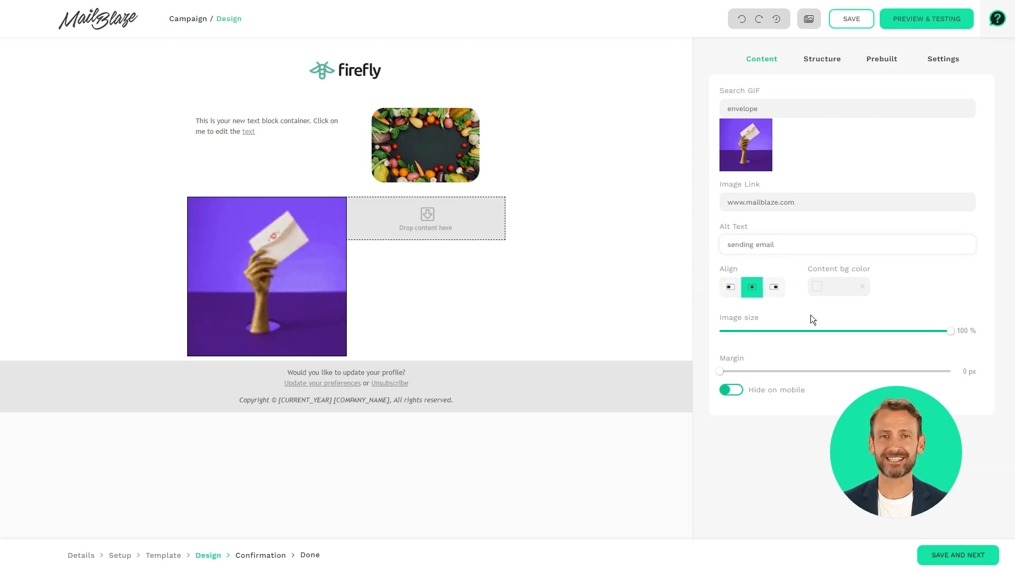
- Hide the envelope GIF on mobile and reduce its image size to 51%
{"action": "left_click", "coordinate": [742, 394]}
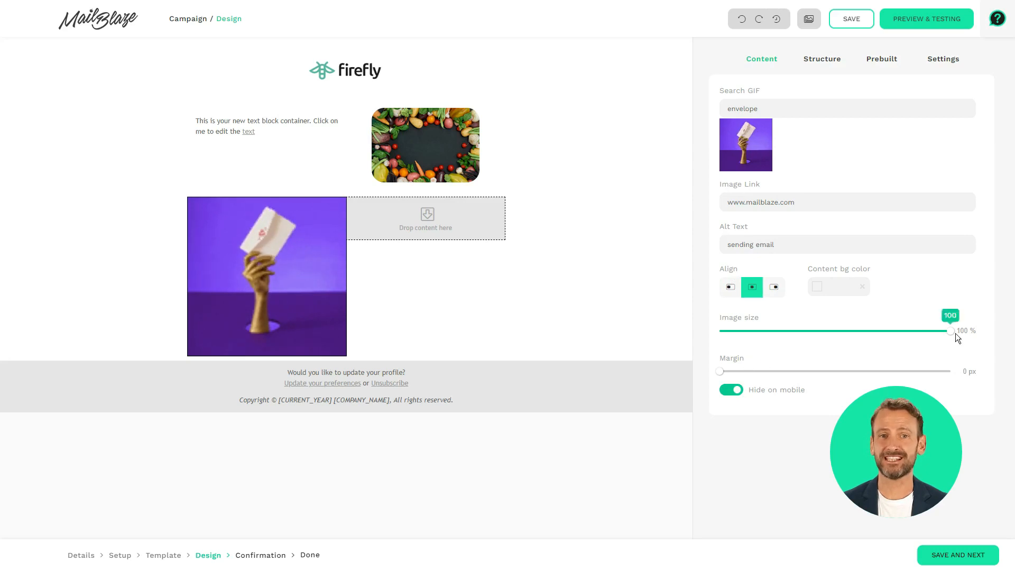
{"action": "left_click_drag", "start_coordinate": [952, 335], "coordinate": [839, 326]}
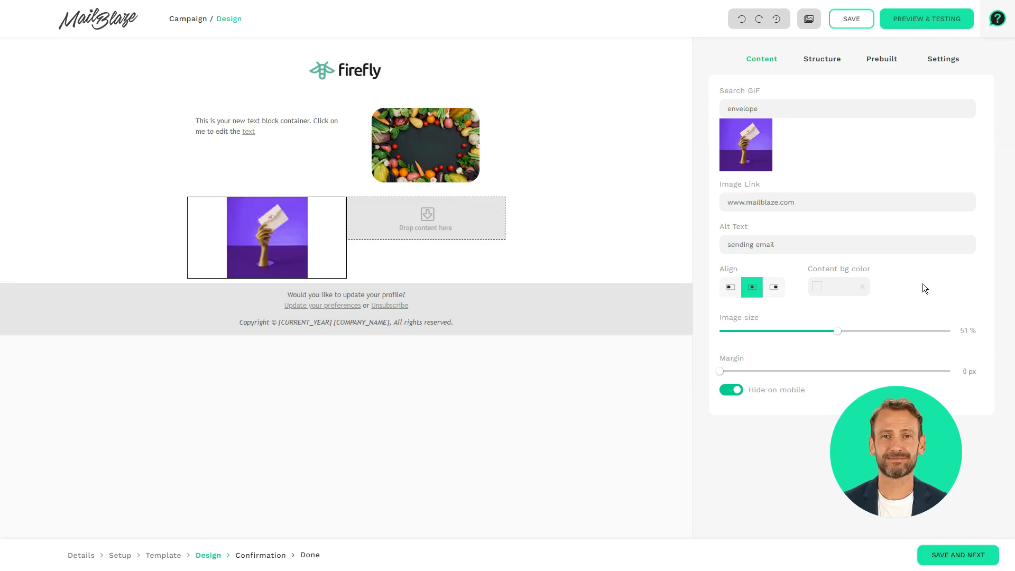
- Add a button block to the empty column beside the envelope GIF and set its text to "Read More"
{"action": "left_click", "coordinate": [823, 58]}
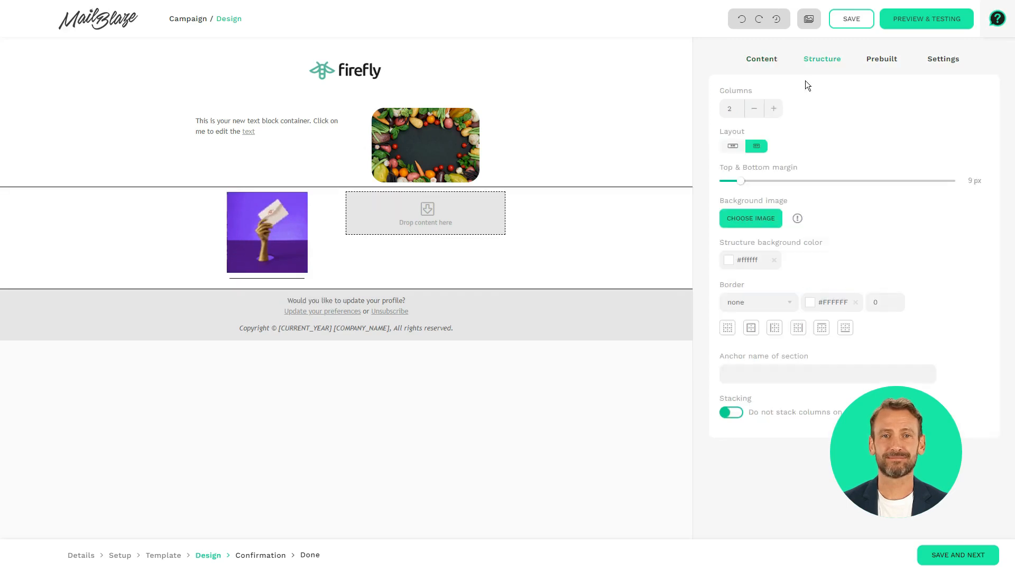
{"action": "left_click", "coordinate": [763, 61]}
{"action": "left_click_drag", "start_coordinate": [904, 125], "coordinate": [464, 214]}
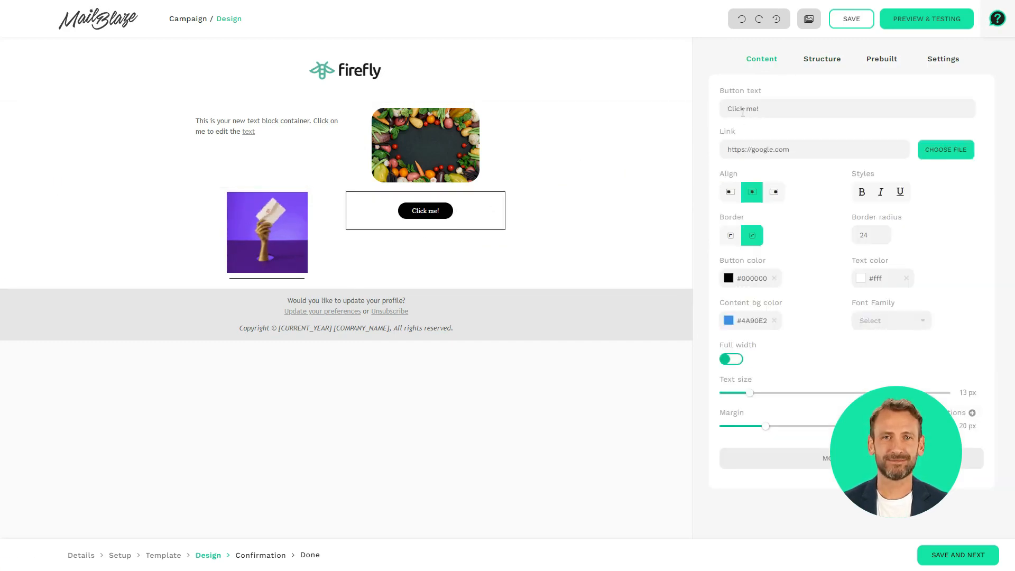
{"action": "triple_click", "coordinate": [743, 109]}
{"action": "type", "text": "Read More"}
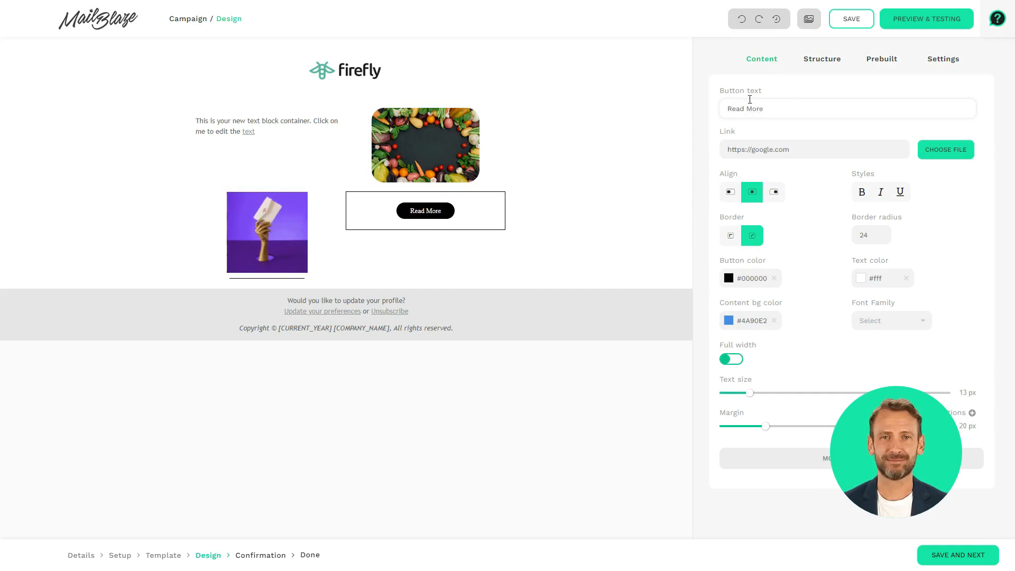
- Try left and right alignment on the Read More button and return it to centre alignment
{"action": "left_click_drag", "start_coordinate": [805, 156], "coordinate": [703, 156]}
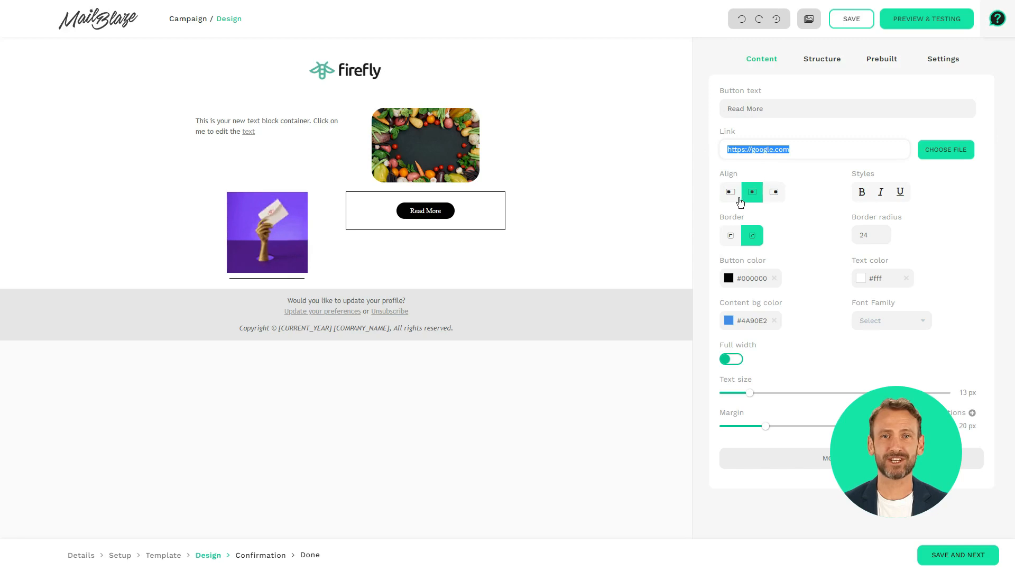
{"action": "left_click", "coordinate": [733, 198]}
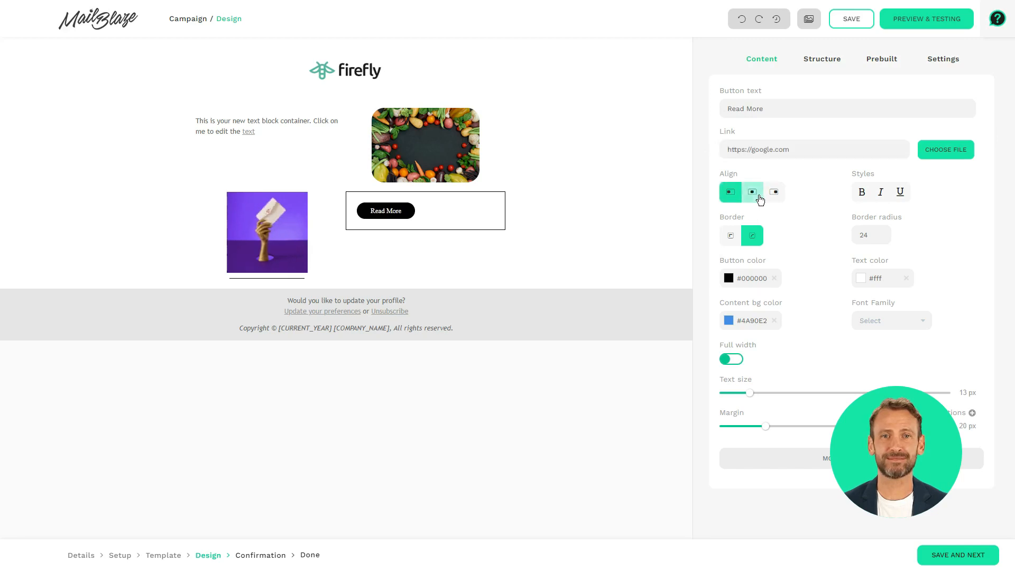
{"action": "left_click", "coordinate": [774, 193]}
{"action": "left_click", "coordinate": [752, 200]}
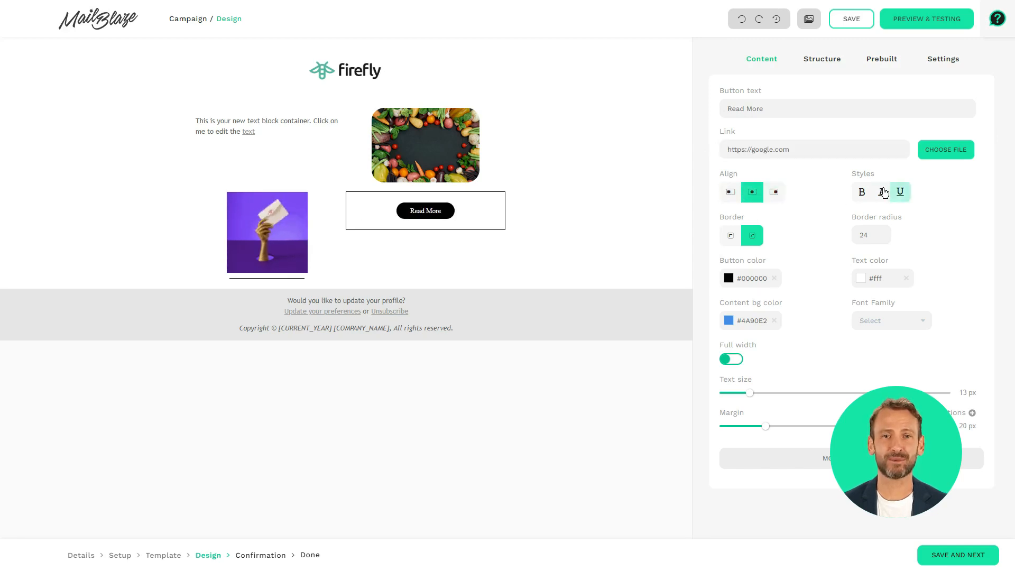
- Make the Read More button's text bold and give the button rounded corners with a border radius of 25
{"action": "left_click", "coordinate": [862, 192]}
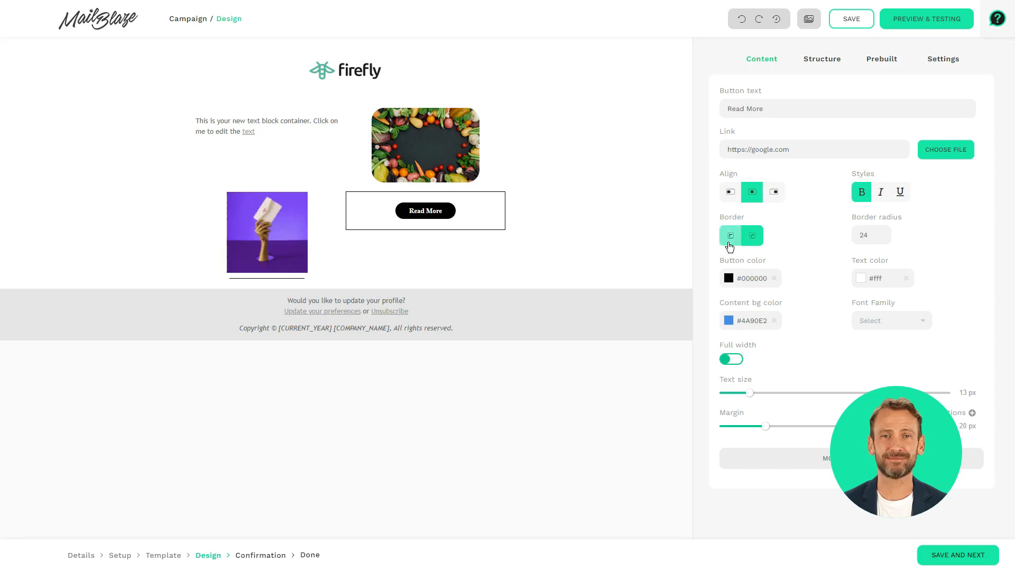
{"action": "left_click", "coordinate": [731, 241]}
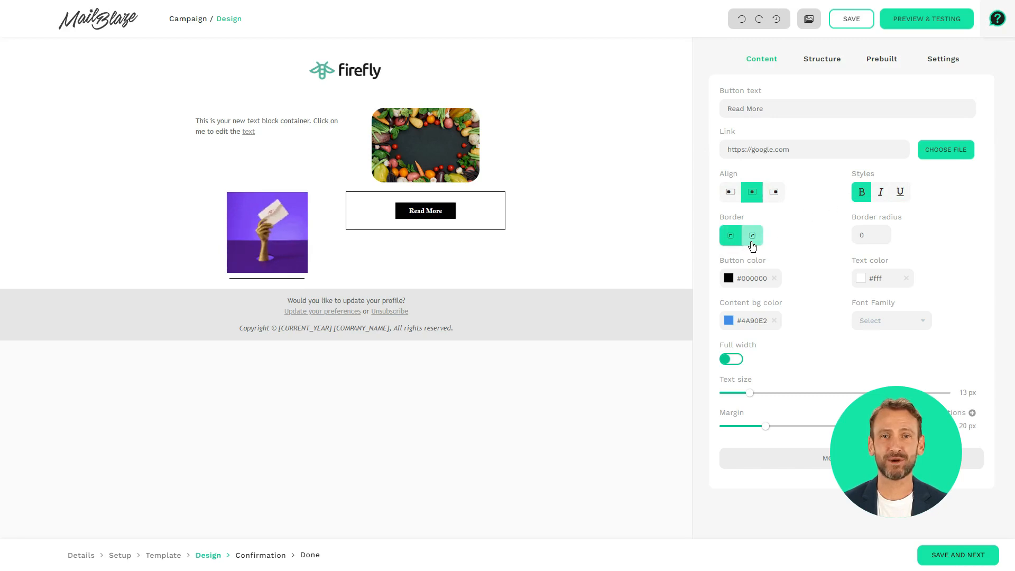
{"action": "left_click", "coordinate": [750, 242]}
{"action": "left_click", "coordinate": [880, 233]}
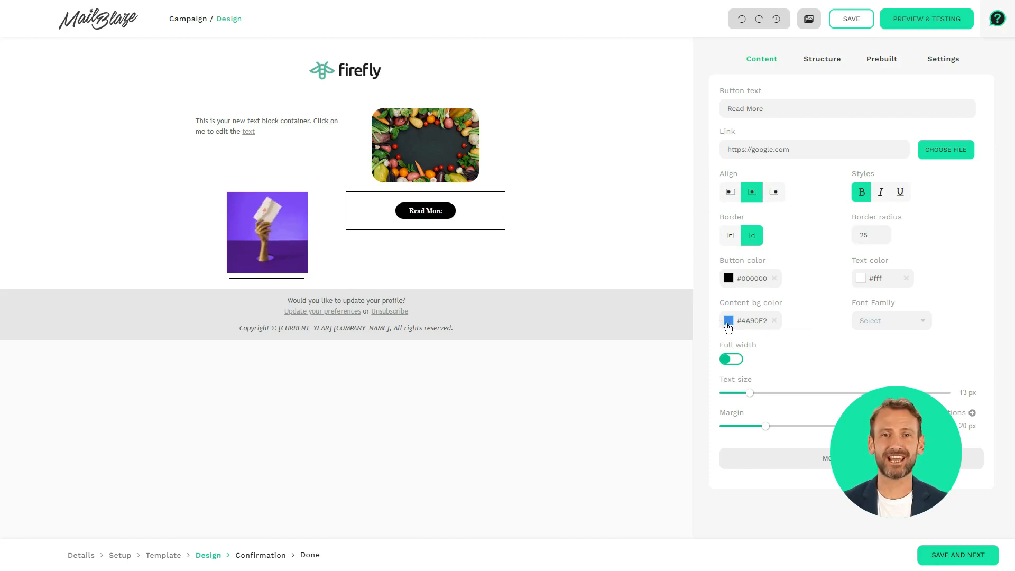
- Set the Read More button's content background color to white, #FFFFFF
{"action": "left_click", "coordinate": [729, 321]}
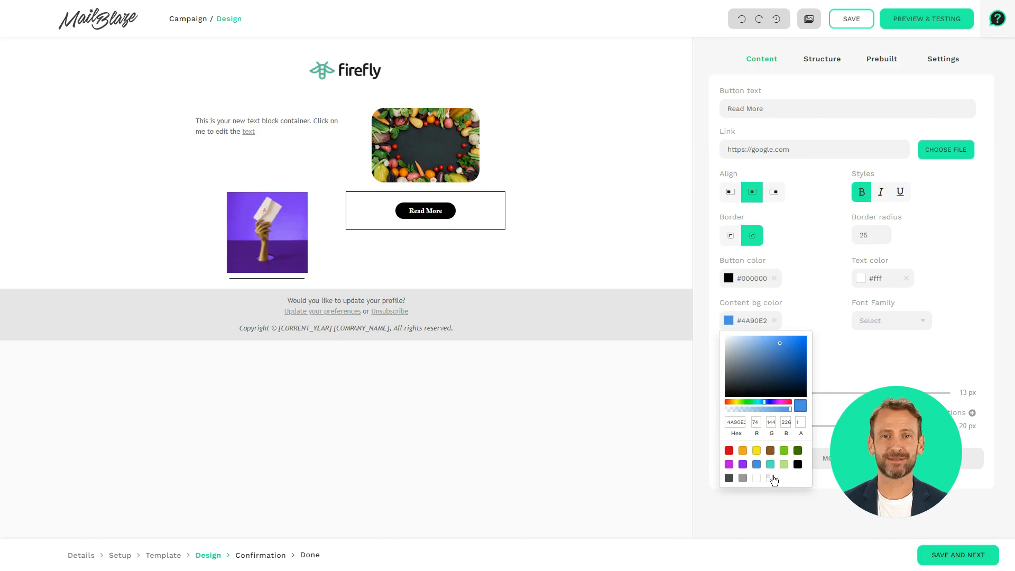
{"action": "left_click", "coordinate": [770, 478]}
{"action": "left_click", "coordinate": [757, 478]}
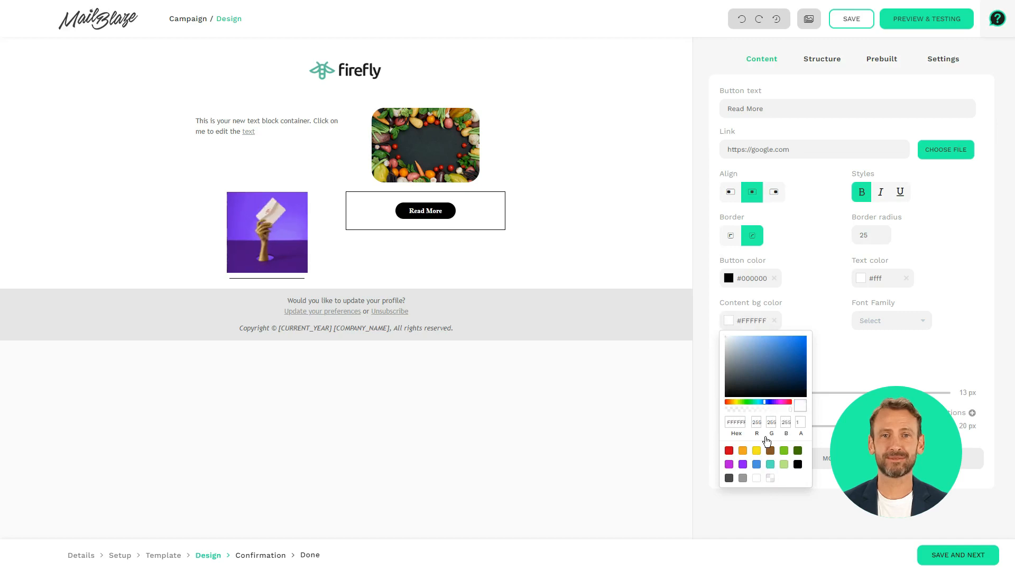
{"action": "left_click", "coordinate": [833, 367]}
- Try full width on the Read More button, turn it back off, and set the text size to 15 px
{"action": "left_click", "coordinate": [740, 359]}
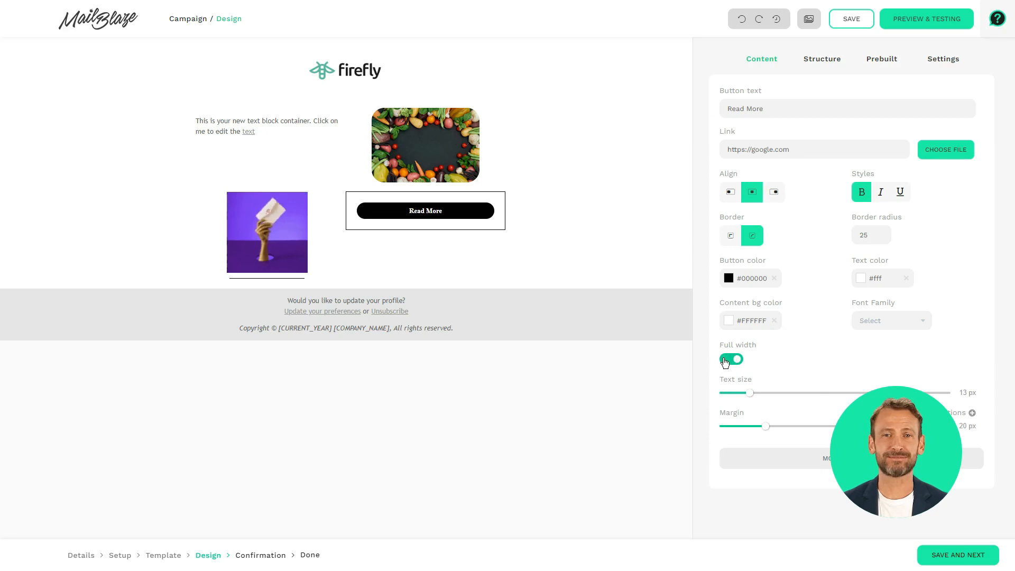
{"action": "left_click", "coordinate": [726, 359]}
{"action": "left_click_drag", "start_coordinate": [751, 393], "coordinate": [775, 397]}
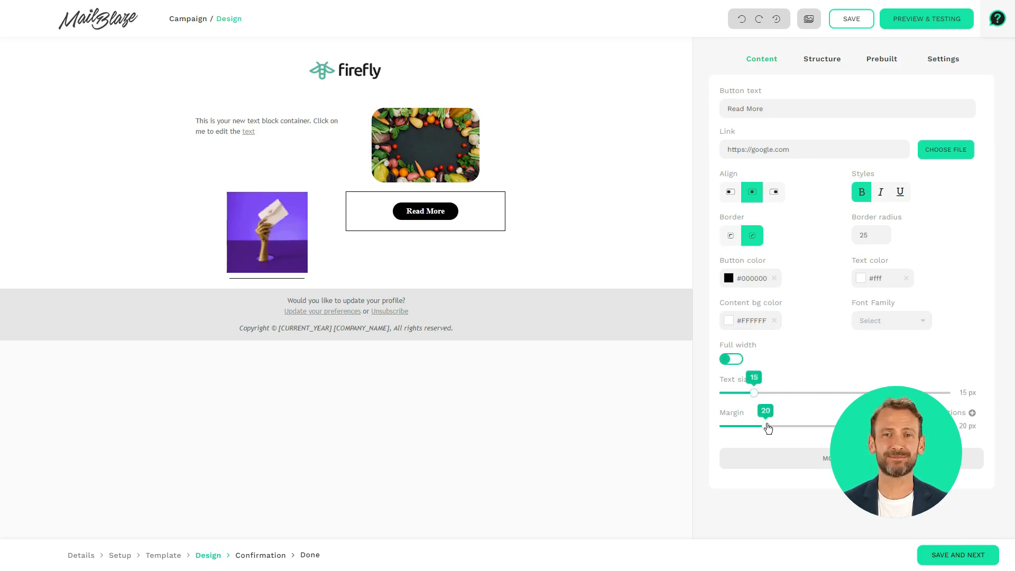
- Set the Read More button's inner padding to 22 px top, 18 px bottom, and 15 px on both the left and right
{"action": "left_click", "coordinate": [827, 460]}
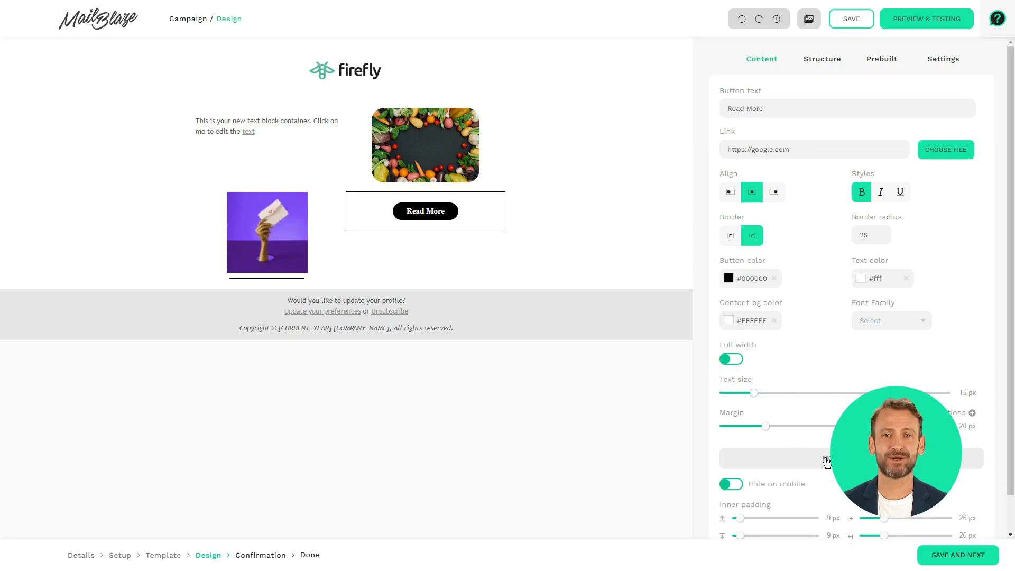
{"action": "scroll", "coordinate": [827, 462], "scroll_direction": "down", "scroll_amount": 1}
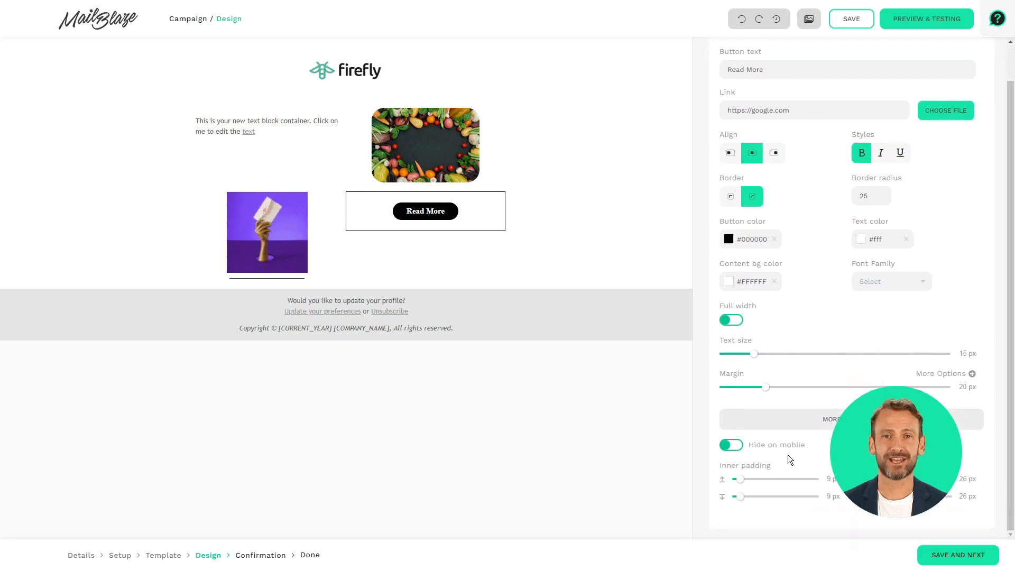
{"action": "left_click", "coordinate": [750, 480]}
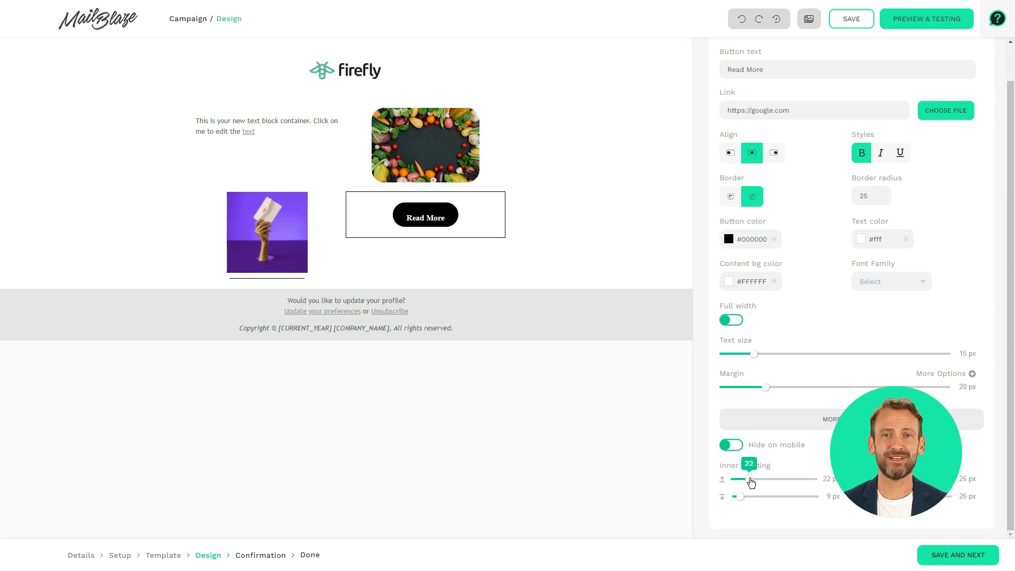
{"action": "left_click", "coordinate": [750, 499]}
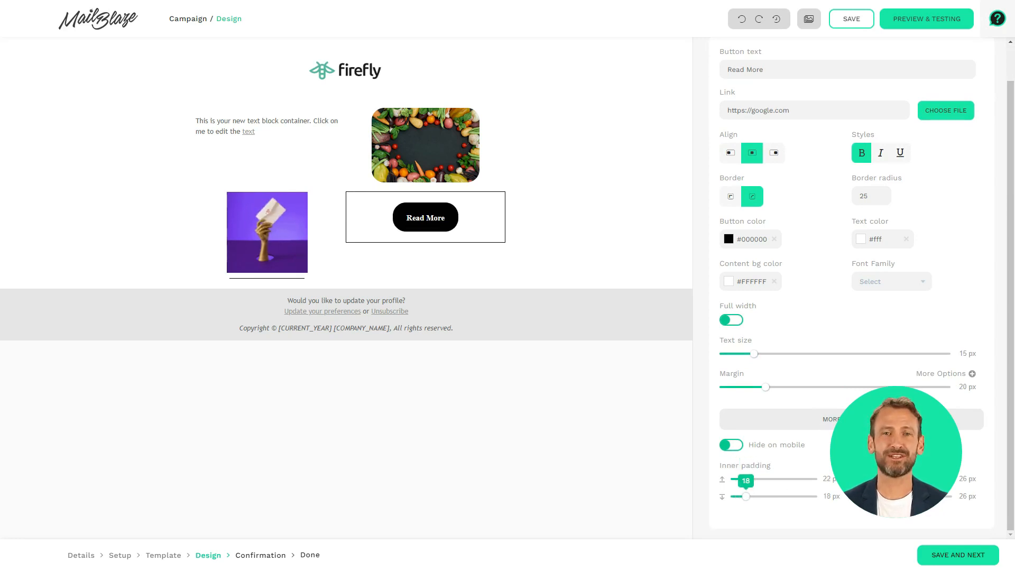
{"action": "left_click", "coordinate": [879, 480]}
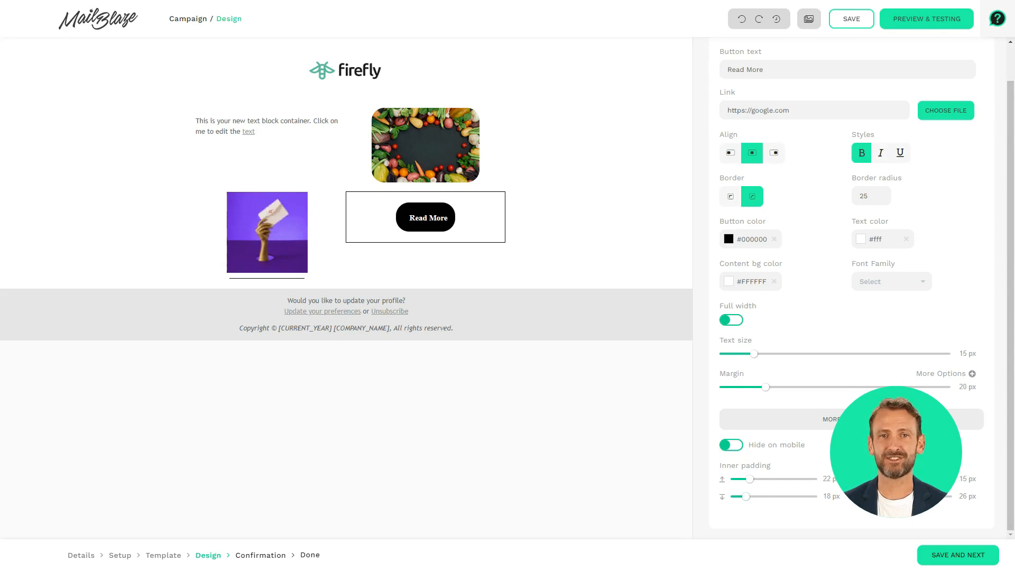
{"action": "left_click", "coordinate": [879, 497]}
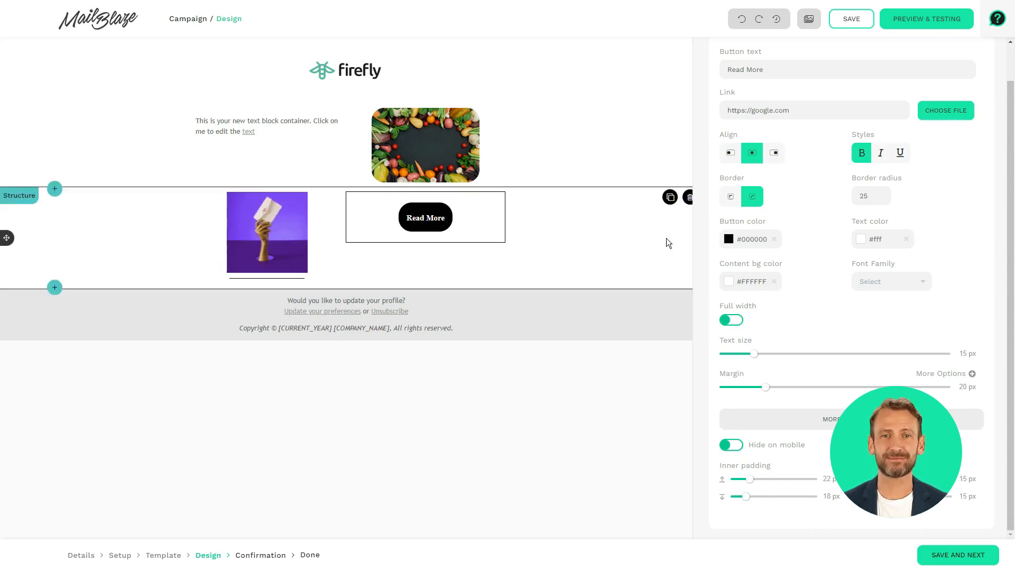
- Duplicate the Read More button and move the copy below the text block in the first content row
{"action": "mouse_move", "coordinate": [466, 194]}
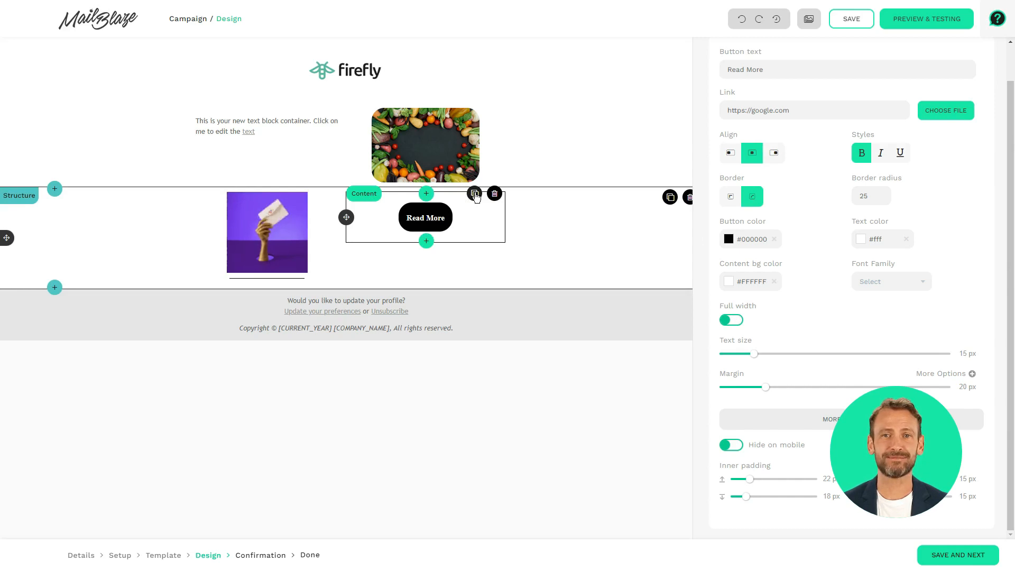
{"action": "left_click", "coordinate": [474, 194]}
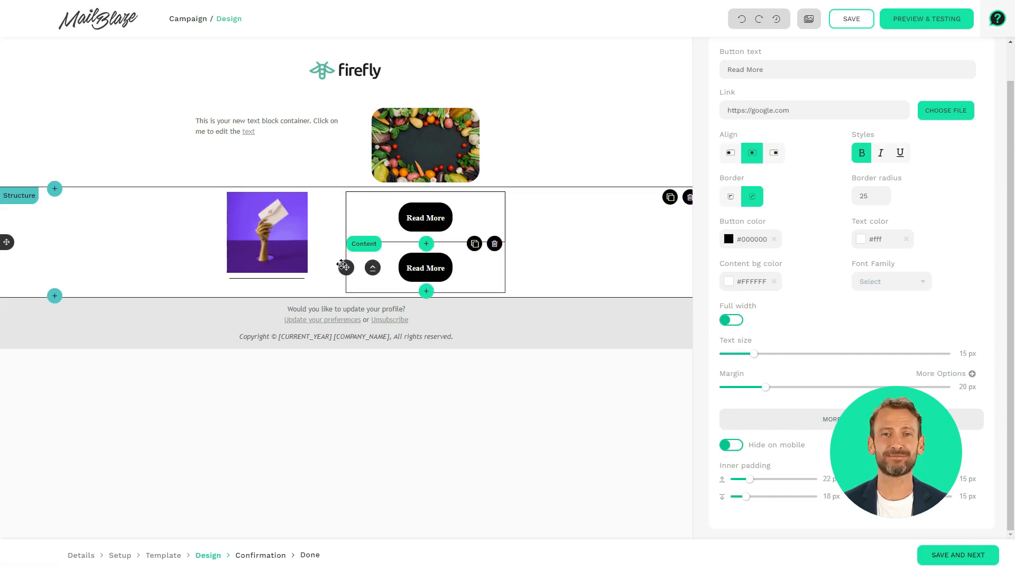
{"action": "left_click_drag", "start_coordinate": [343, 264], "coordinate": [217, 138]}
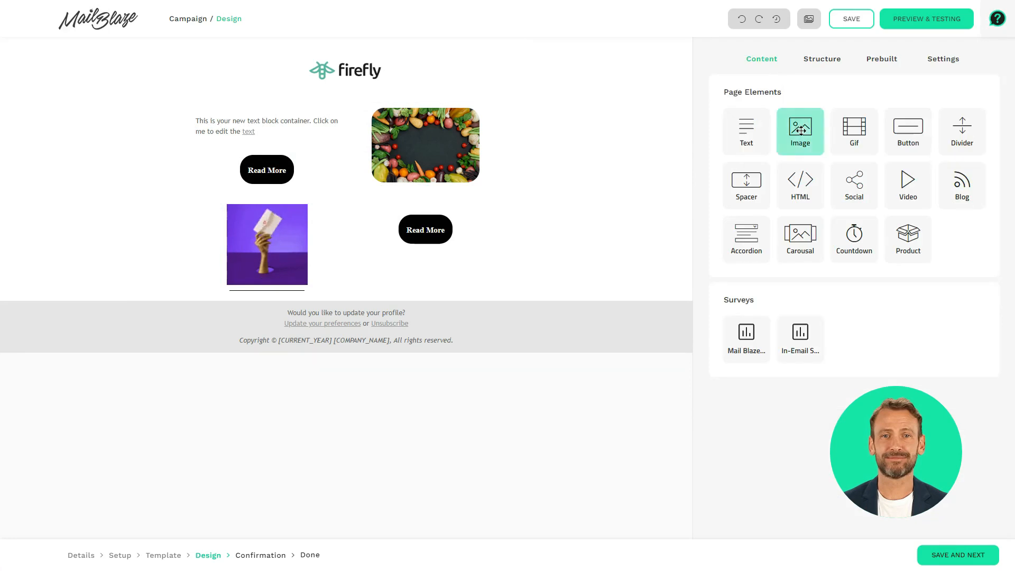
- Add a single-column structure directly above the footer and place a divider block in it
{"action": "left_click", "coordinate": [835, 61]}
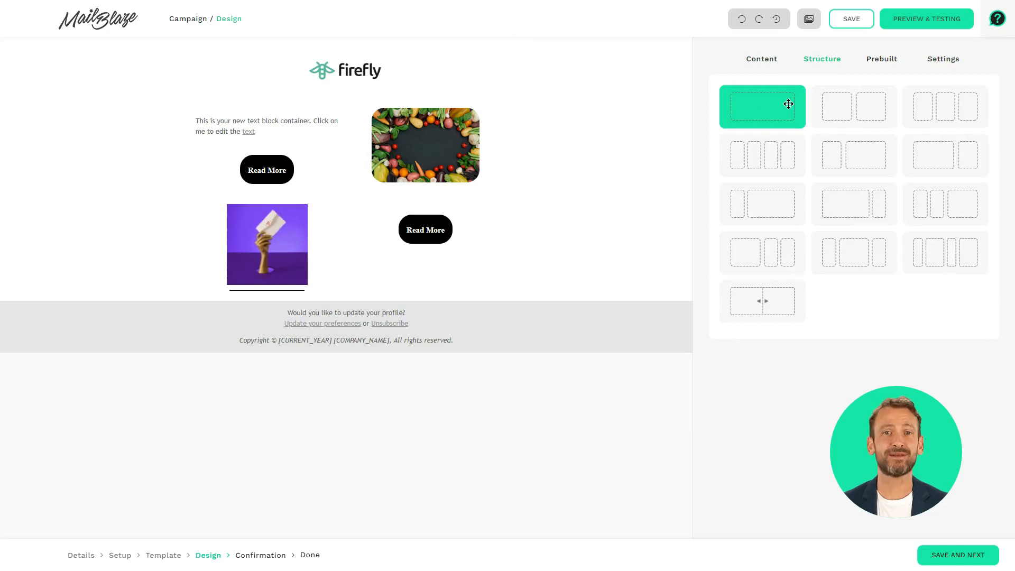
{"action": "left_click_drag", "start_coordinate": [788, 104], "coordinate": [563, 293]}
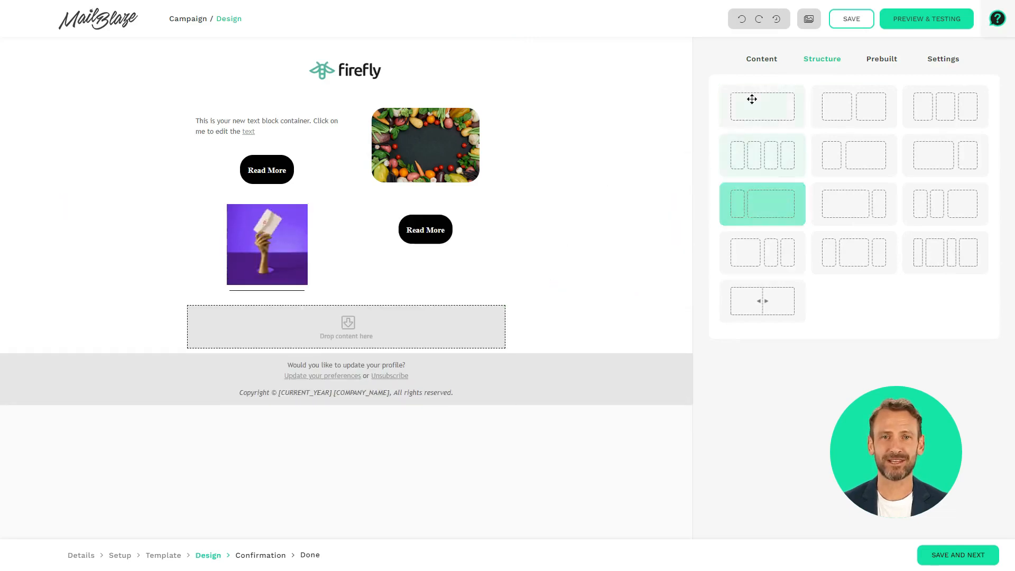
{"action": "left_click", "coordinate": [762, 64]}
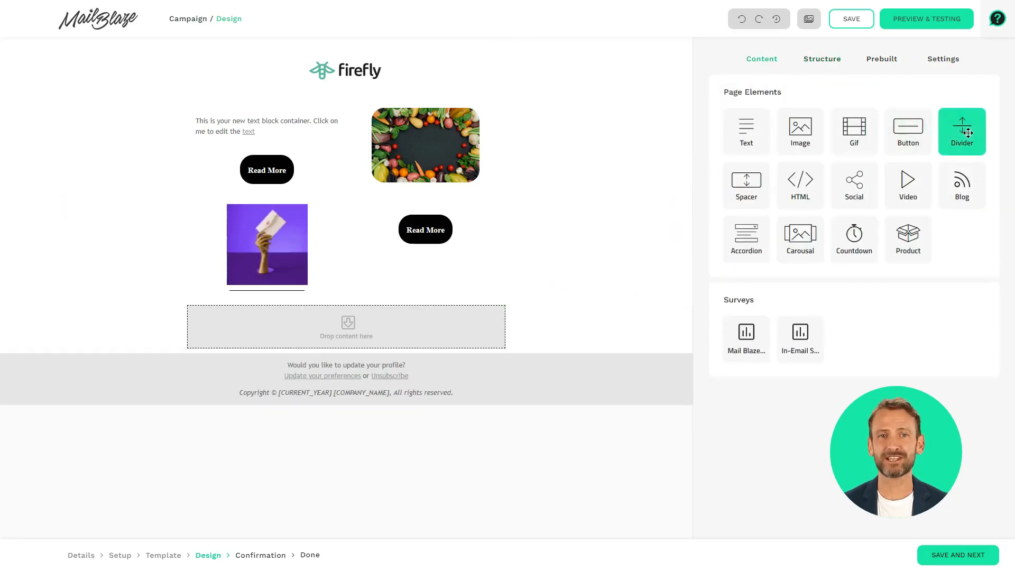
{"action": "left_click_drag", "start_coordinate": [962, 129], "coordinate": [400, 326]}
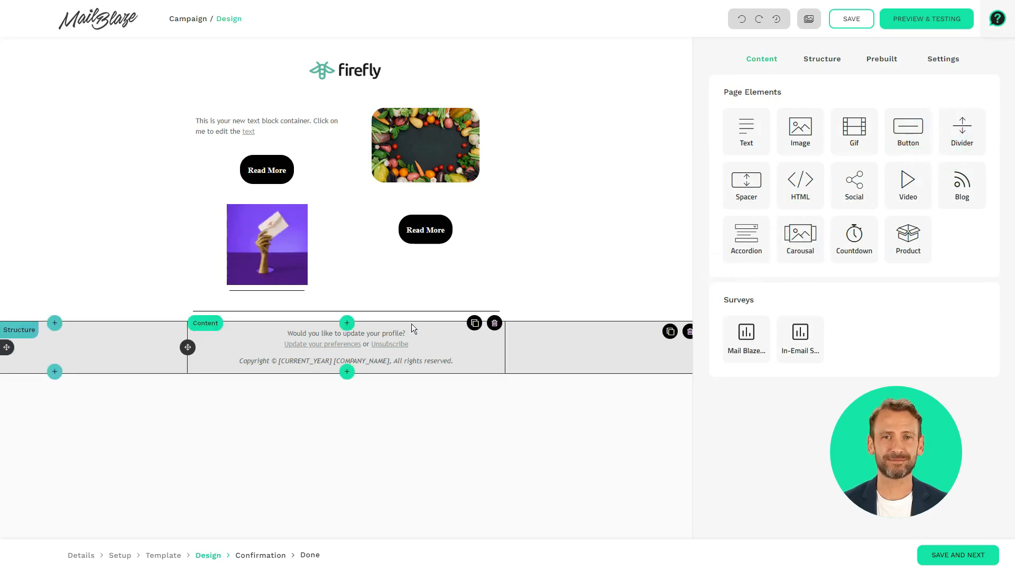
- Review the new divider's line style and color options, and make the divider shorter and thicker
{"action": "left_click", "coordinate": [418, 312]}
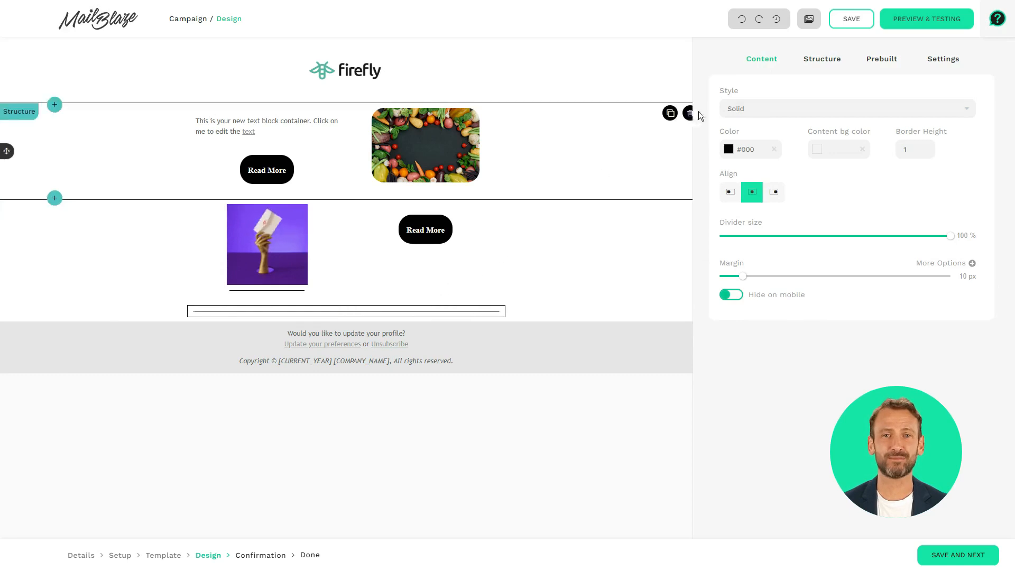
{"action": "left_click", "coordinate": [756, 108]}
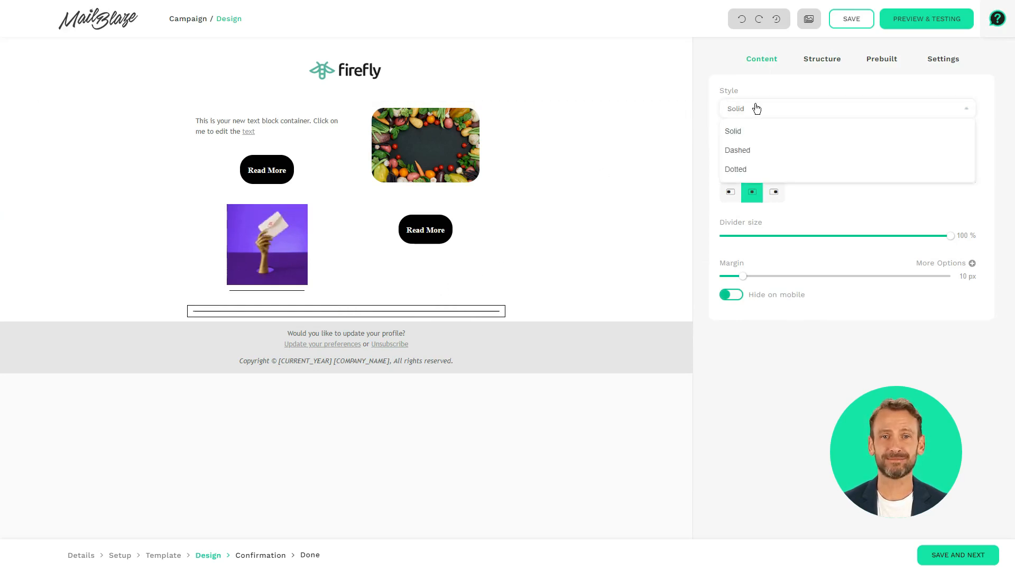
{"action": "left_click", "coordinate": [757, 108]}
{"action": "left_click", "coordinate": [729, 151]}
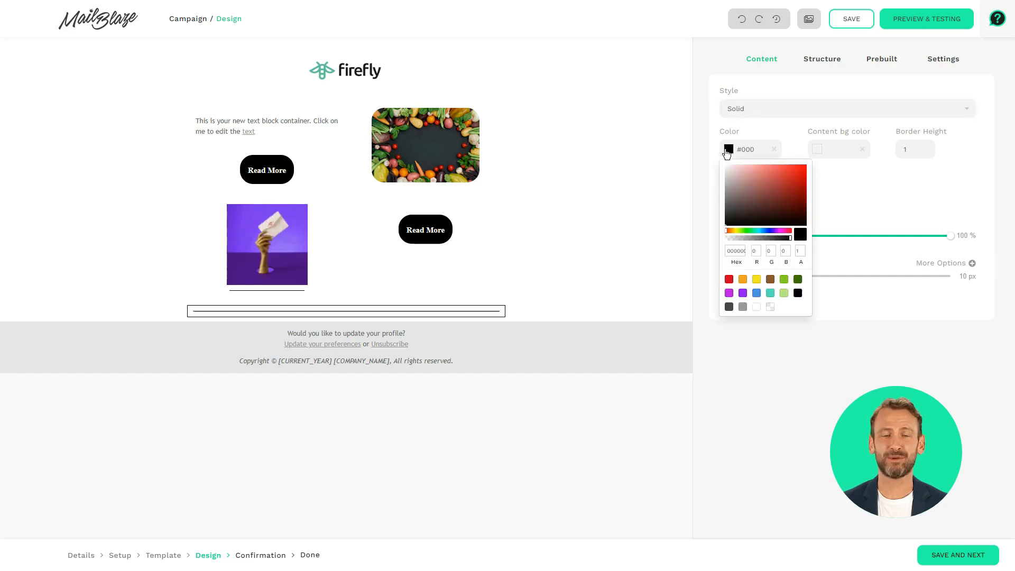
{"action": "left_click", "coordinate": [787, 160]}
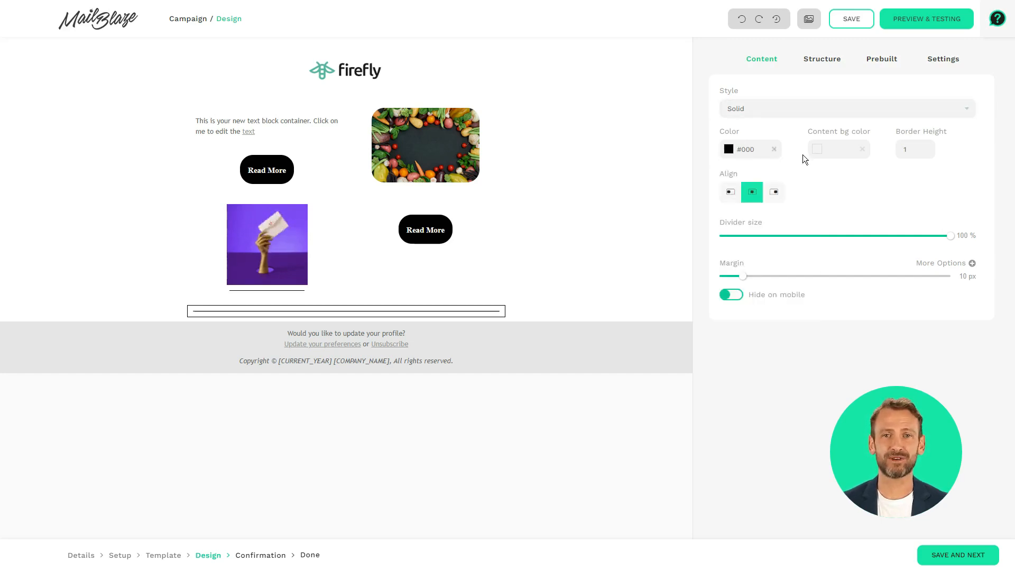
{"action": "left_click", "coordinate": [786, 54]}
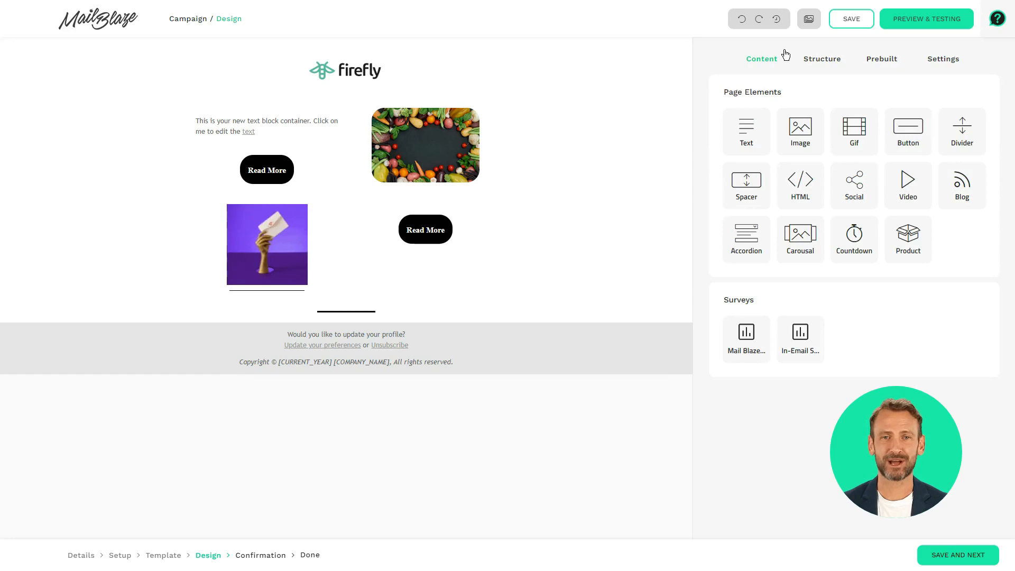
- Add a single-column structure between the two content rows and place a spacer block in it
{"action": "left_click", "coordinate": [826, 62]}
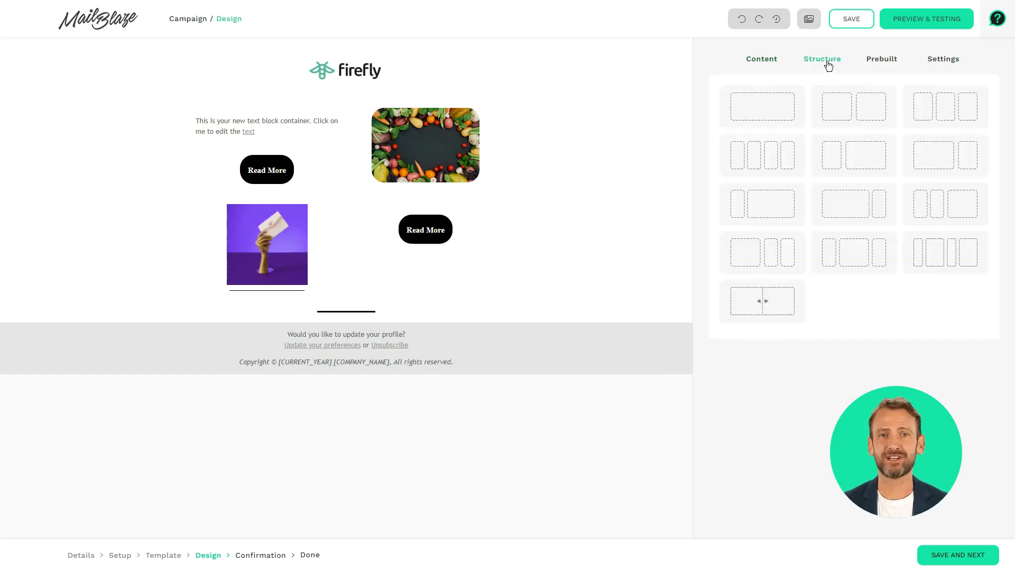
{"action": "left_click_drag", "start_coordinate": [770, 95], "coordinate": [545, 233]}
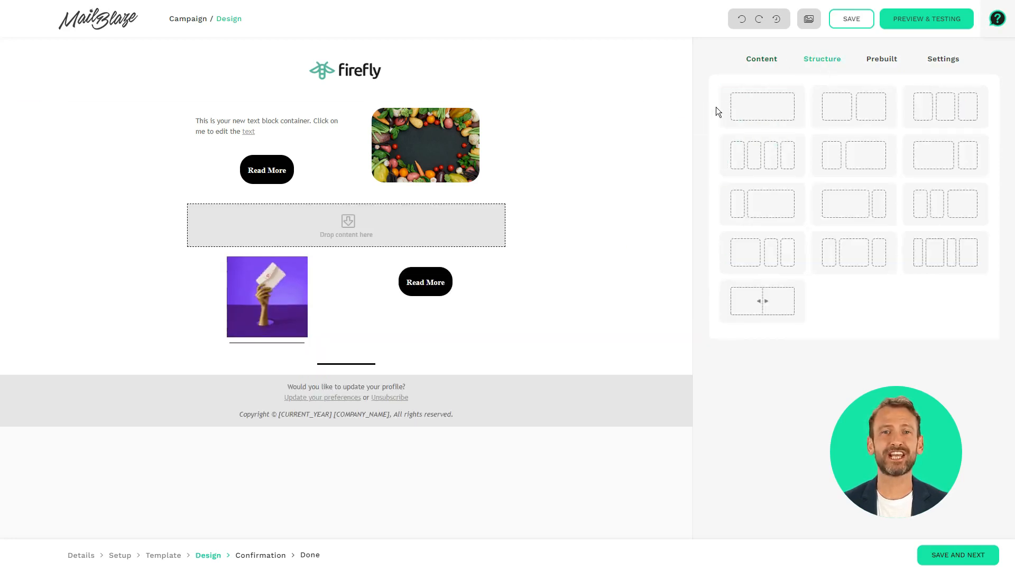
{"action": "left_click", "coordinate": [763, 60]}
{"action": "left_click_drag", "start_coordinate": [746, 183], "coordinate": [389, 204]}
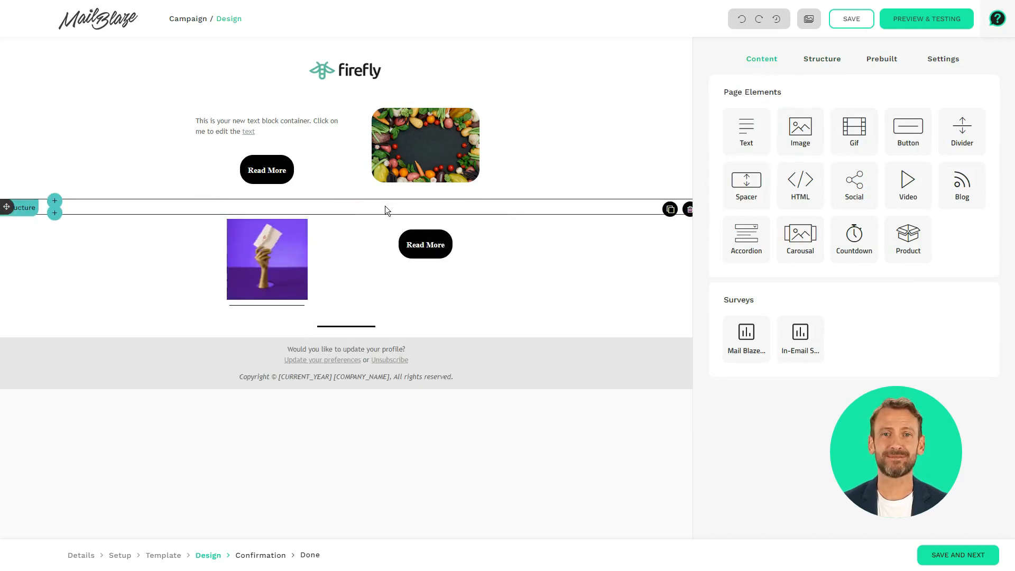
- Set the height of the spacer between the two content rows to 17 px
{"action": "left_click", "coordinate": [385, 207]}
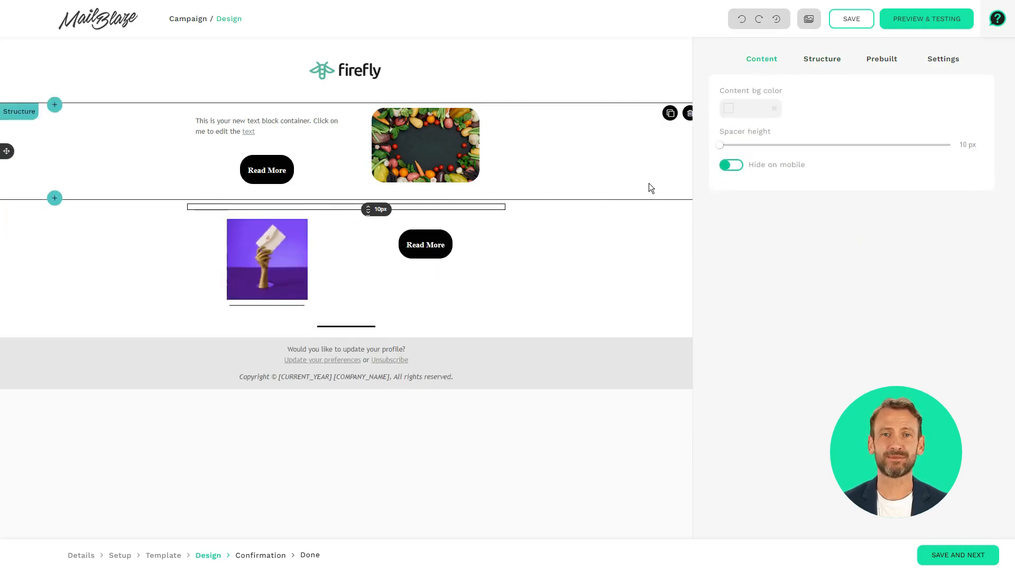
{"action": "mouse_move", "coordinate": [723, 150]}
{"action": "left_mouse_down"}
{"action": "mouse_move", "coordinate": [796, 142]}
{"action": "mouse_move", "coordinate": [738, 138]}
{"action": "left_mouse_up"}
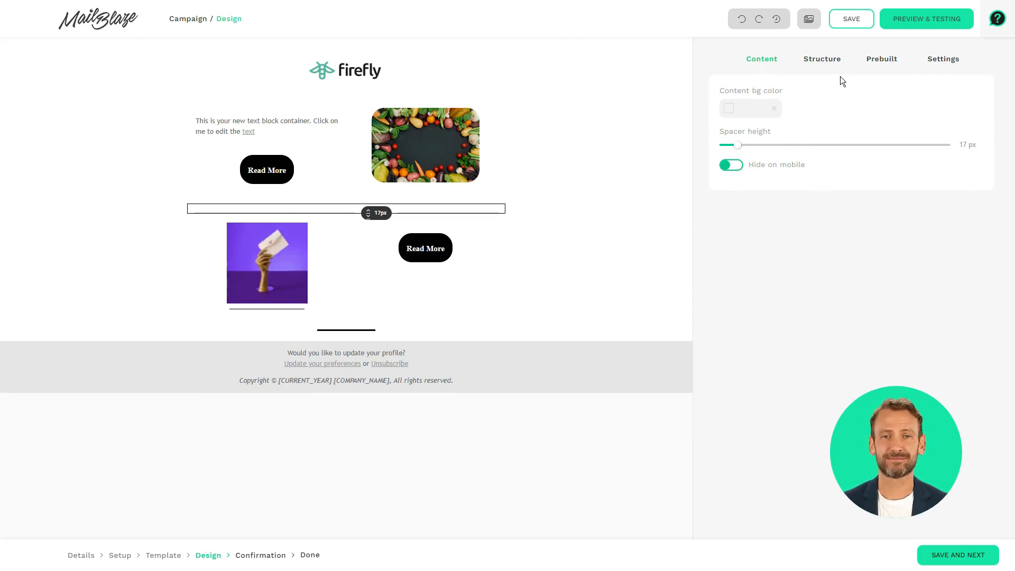
{"action": "left_click", "coordinate": [732, 165]}
- Add a single-column structure between the spacer and the GIF row and place an HTML block in it
{"action": "left_click", "coordinate": [819, 58]}
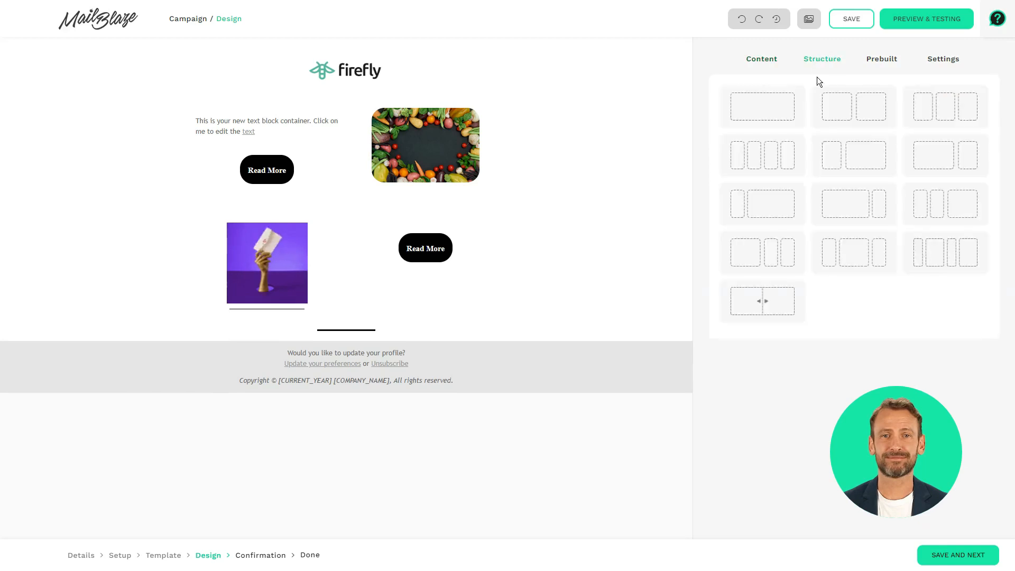
{"action": "left_click_drag", "start_coordinate": [778, 107], "coordinate": [495, 258]}
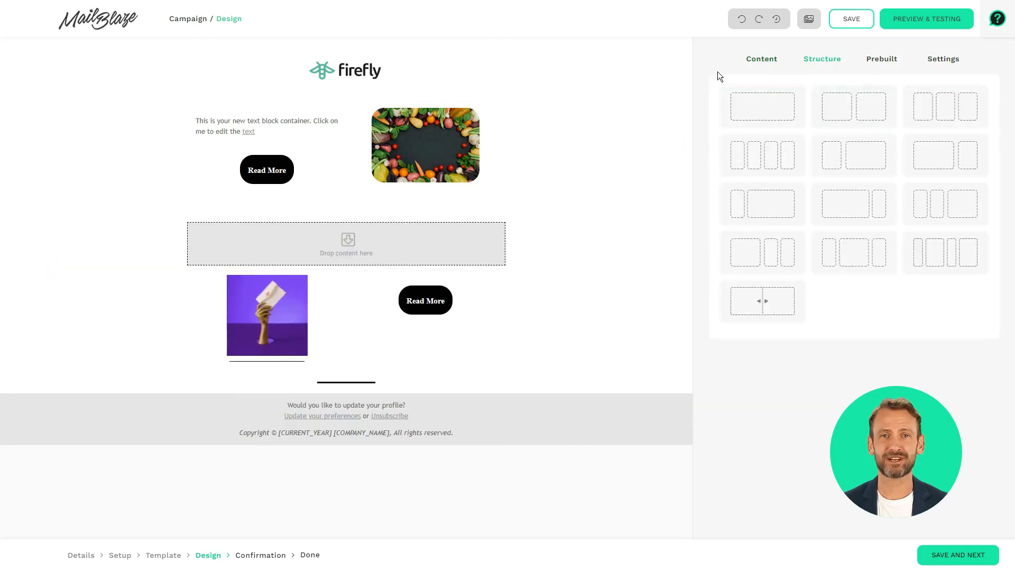
{"action": "left_click", "coordinate": [743, 63]}
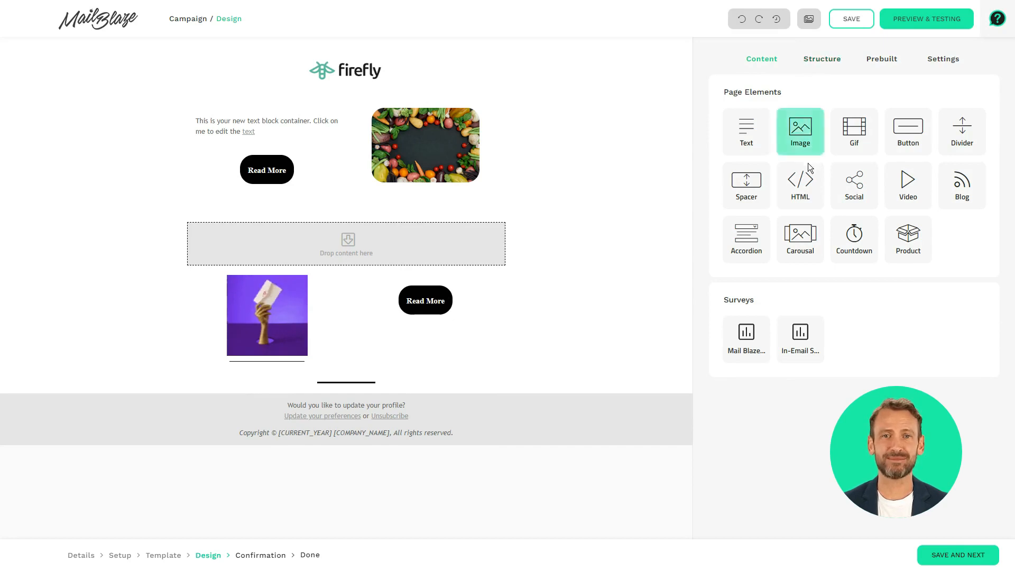
{"action": "left_click_drag", "start_coordinate": [800, 183], "coordinate": [367, 248]}
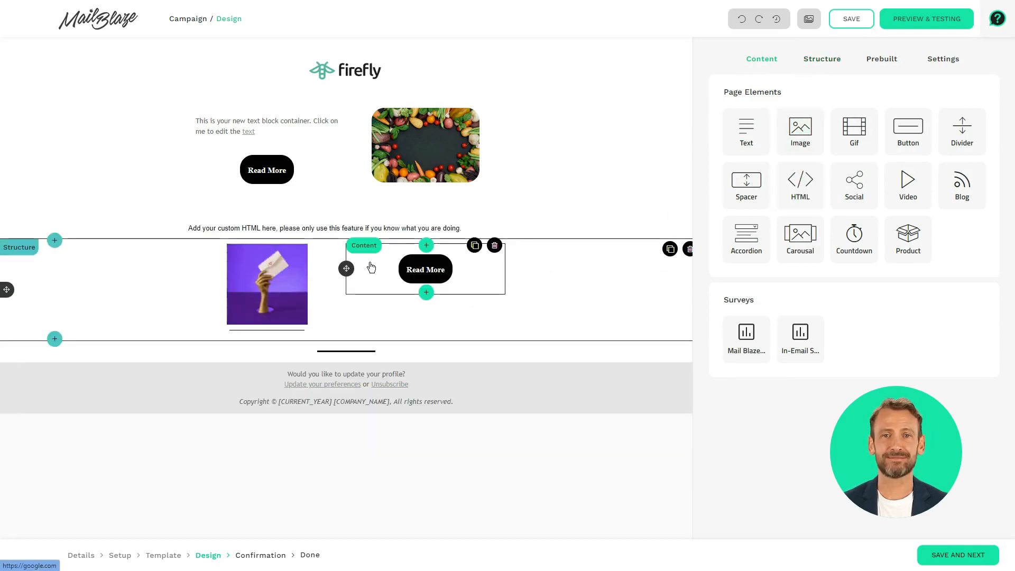
- Replace the HTML block's placeholder code with a bold "Lorem Ipsum" h2 heading and a styled lorem ipsum paragraph
{"action": "left_click", "coordinate": [388, 234]}
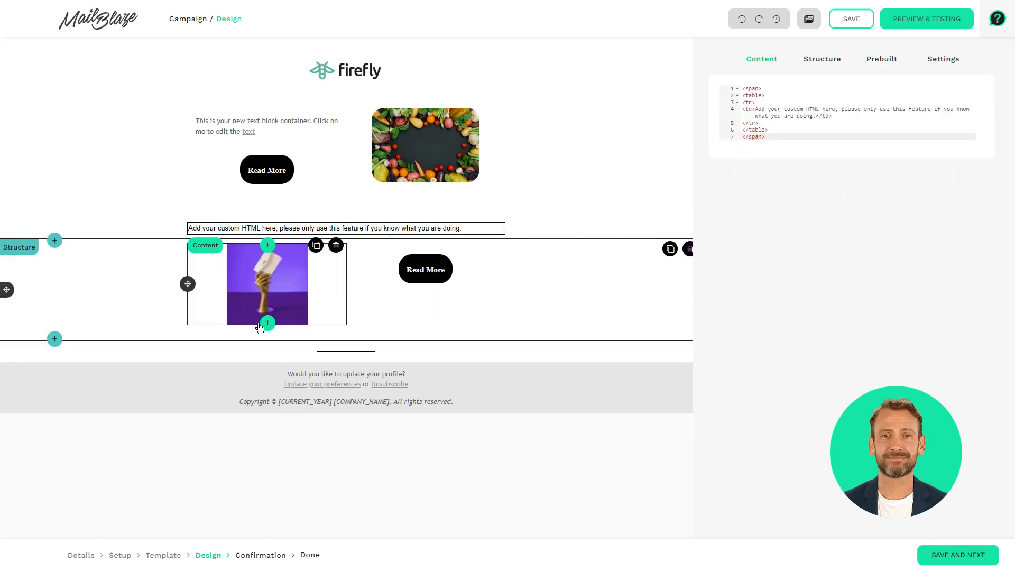
{"action": "left_click", "coordinate": [784, 111]}
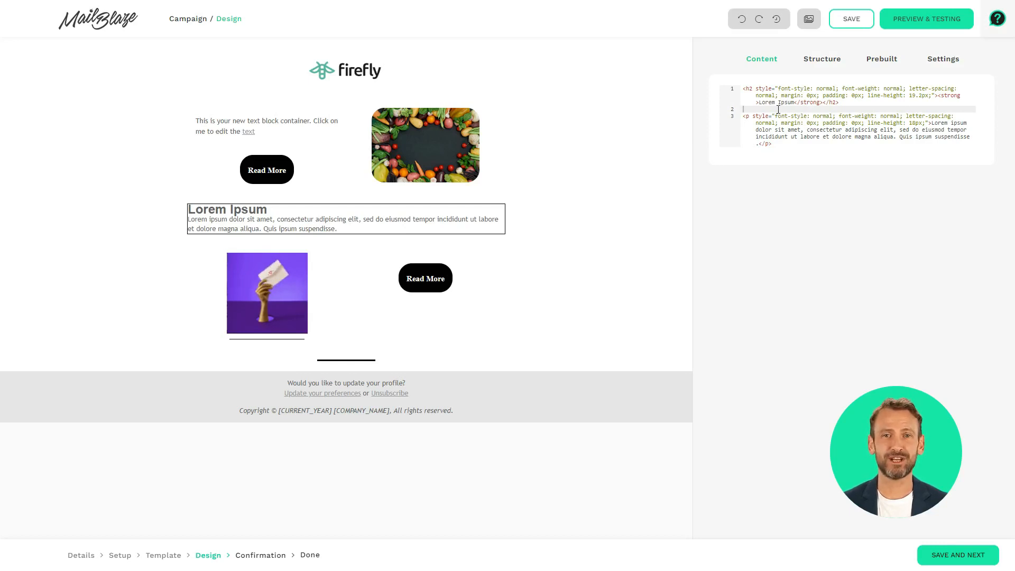
- Add a single-column structure above the Lorem Ipsum HTML block, place a social block in it, and select that block
{"action": "left_click", "coordinate": [822, 69]}
{"action": "left_click", "coordinate": [752, 66]}
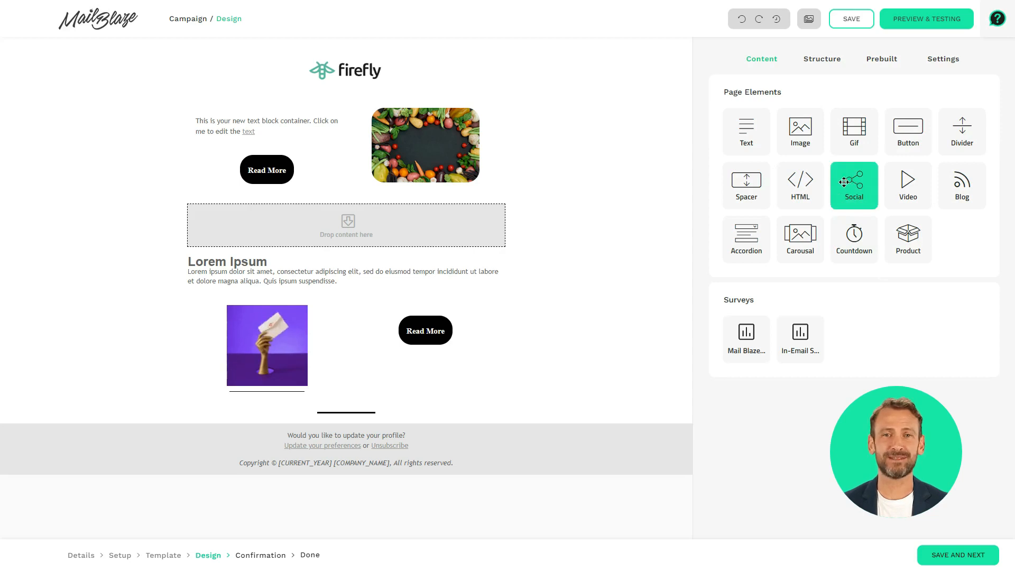
{"action": "left_click_drag", "start_coordinate": [844, 182], "coordinate": [356, 222]}
{"action": "left_click", "coordinate": [402, 223]}
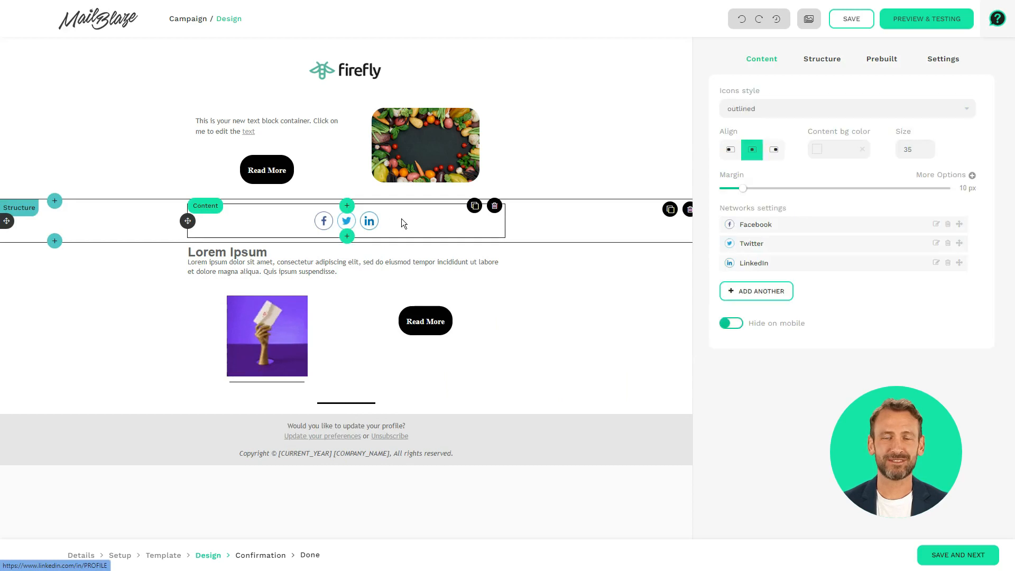
- Try the squared and simplegrey icon styles on the social block, and set the style back to outlined
{"action": "left_click", "coordinate": [773, 116]}
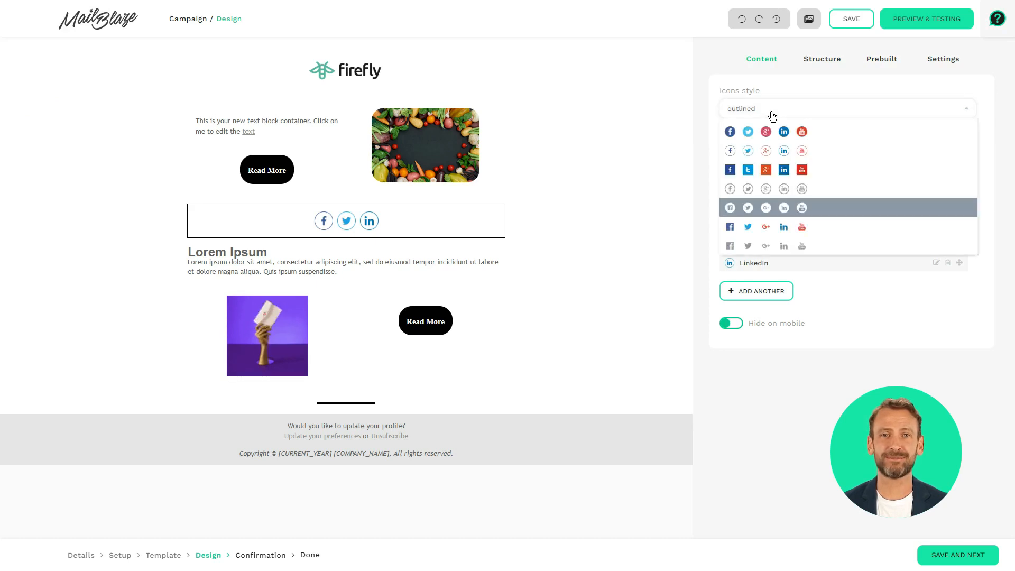
{"action": "left_click", "coordinate": [758, 172]}
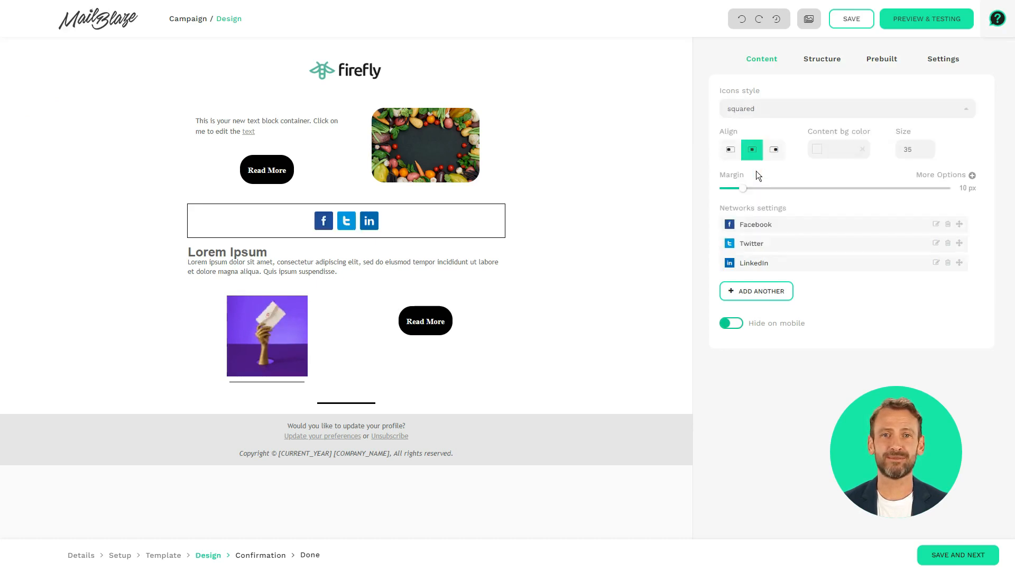
{"action": "left_click", "coordinate": [759, 107]}
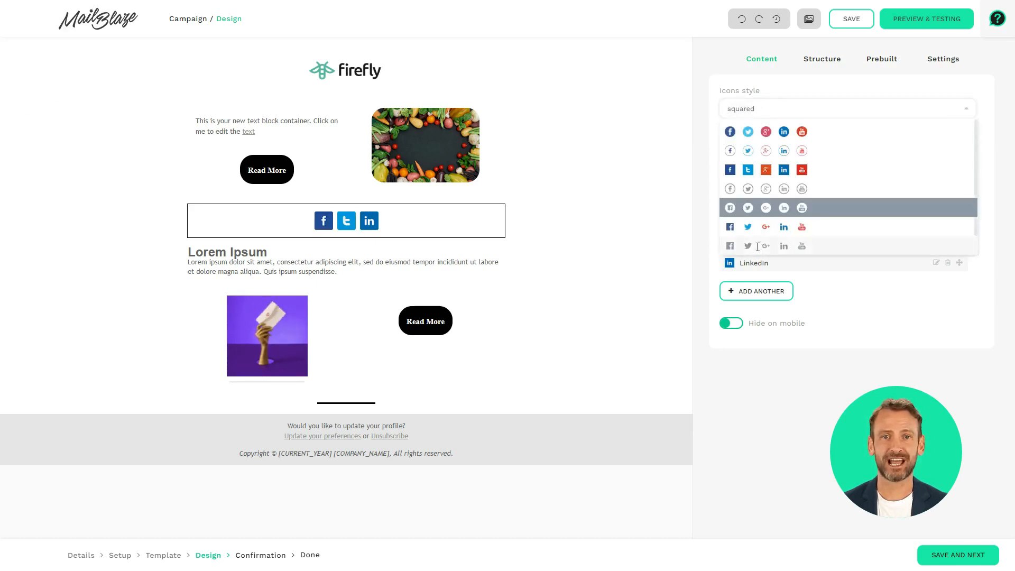
{"action": "left_click", "coordinate": [758, 247]}
{"action": "left_click", "coordinate": [771, 115]}
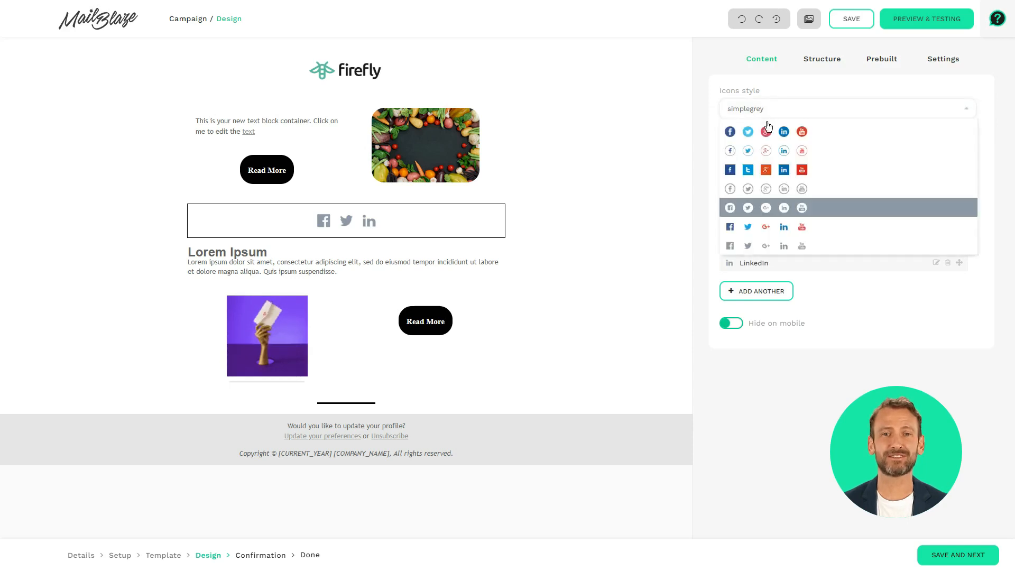
{"action": "left_click", "coordinate": [772, 151]}
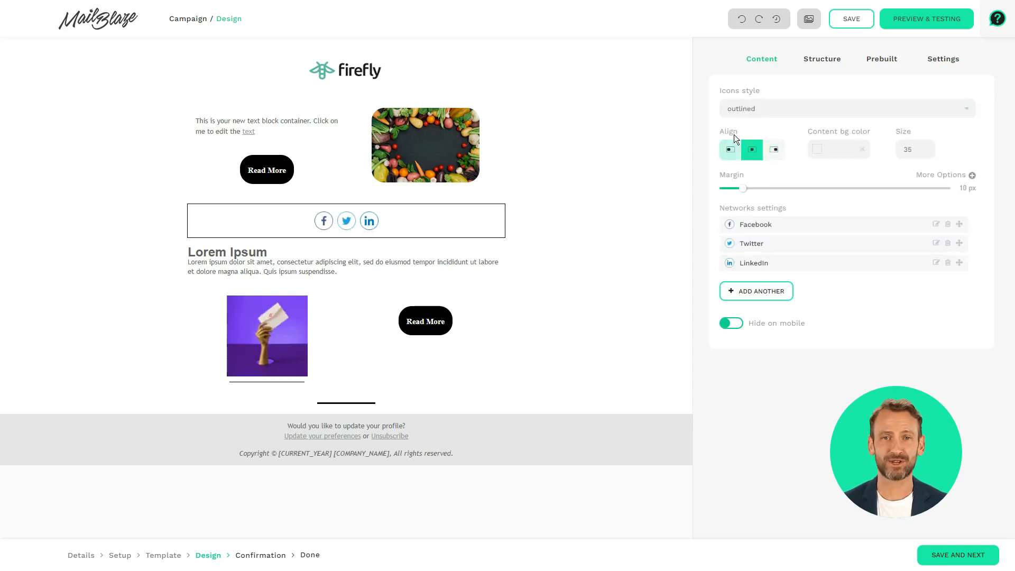
- Try left alignment on the social icons, center them again, and set the block's margin to 15 px
{"action": "left_click", "coordinate": [732, 150]}
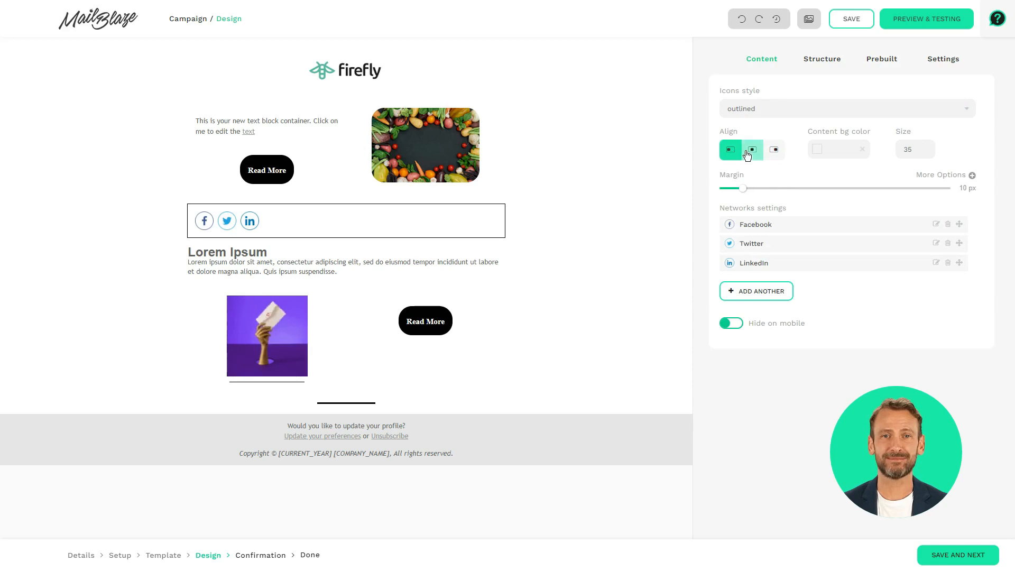
{"action": "left_click", "coordinate": [751, 151]}
{"action": "left_click", "coordinate": [819, 150]}
{"action": "left_click", "coordinate": [909, 148]}
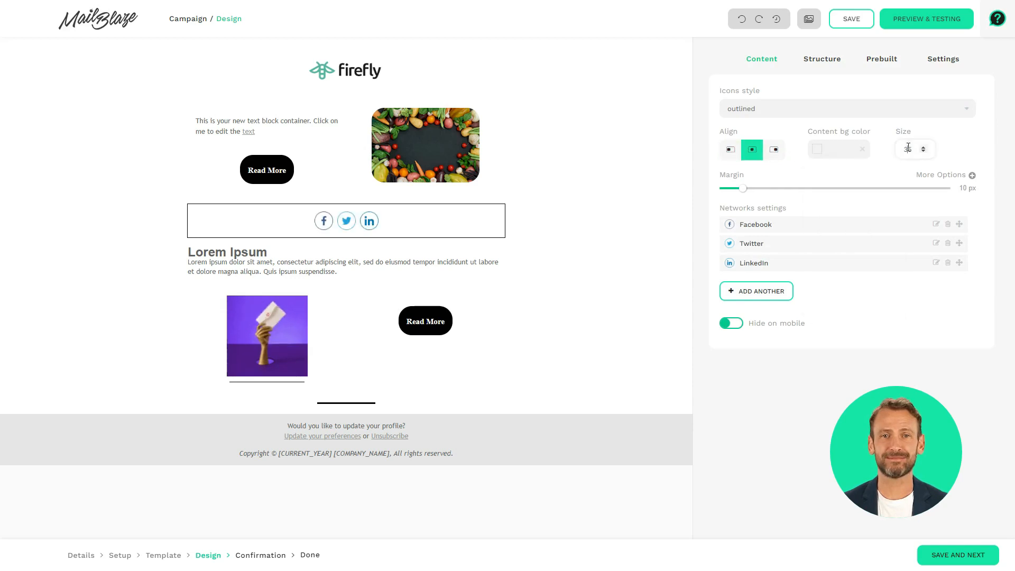
{"action": "left_click", "coordinate": [754, 188]}
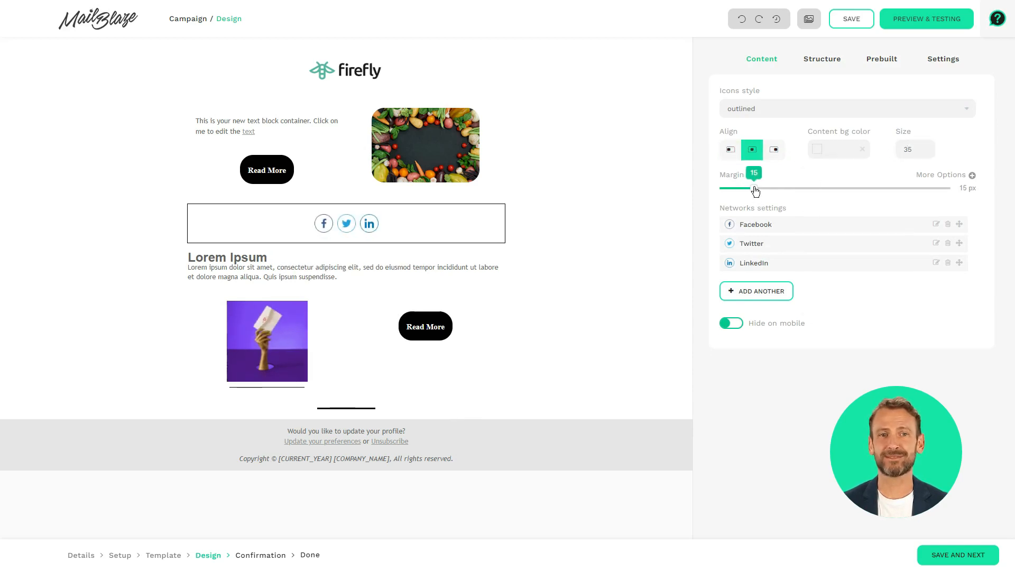
- Open the Facebook network's profile link for editing in the social block's settings
{"action": "left_click", "coordinate": [936, 224]}
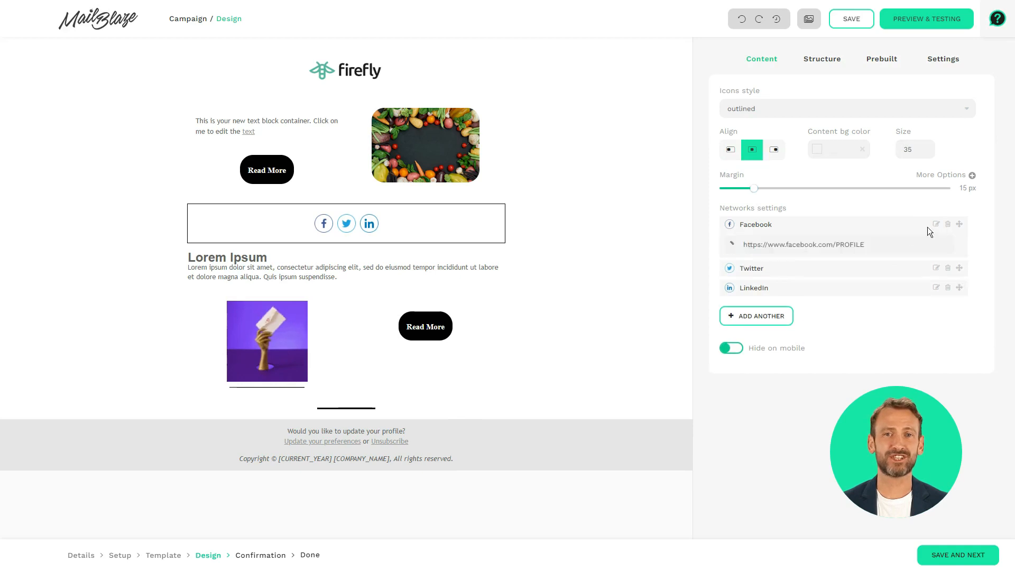
{"action": "triple_click", "coordinate": [858, 244]}
{"action": "left_click", "coordinate": [918, 372]}
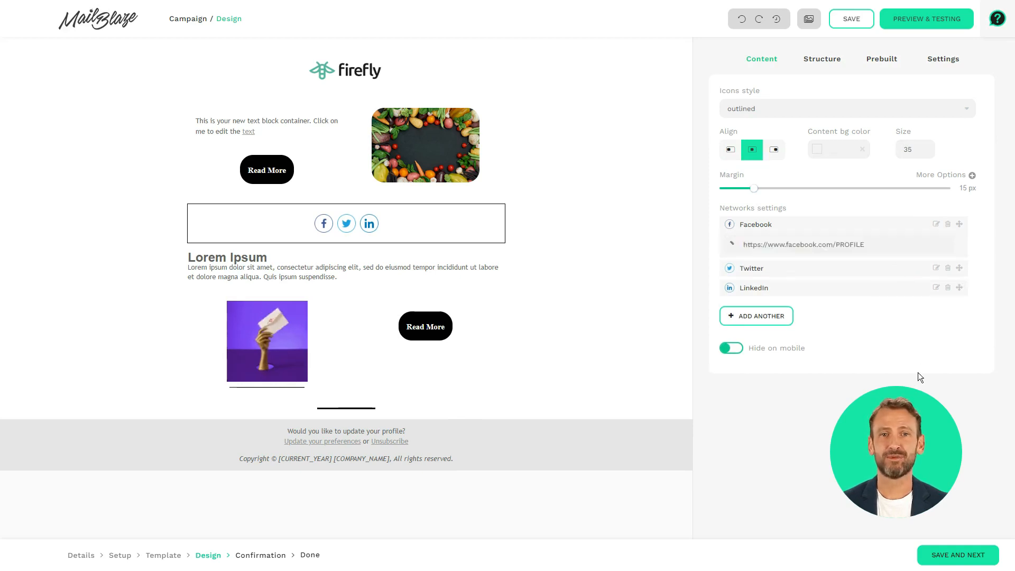
- Reorder the social block's networks to Twitter, LinkedIn, Facebook, and remove the Facebook network
{"action": "left_click_drag", "start_coordinate": [959, 290], "coordinate": [954, 227]}
{"action": "left_click_drag", "start_coordinate": [961, 291], "coordinate": [949, 227]}
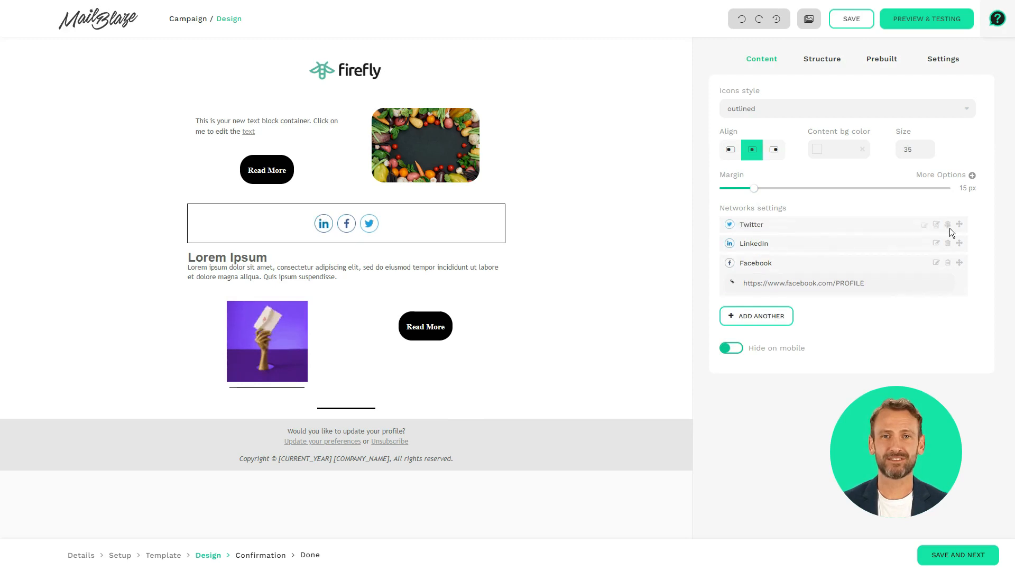
{"action": "left_click", "coordinate": [948, 264]}
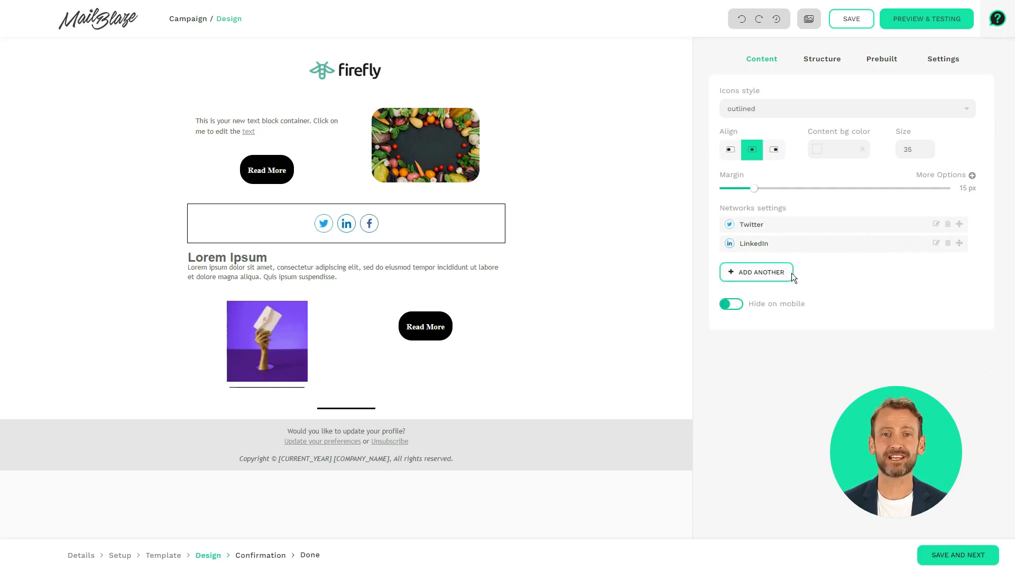
- Add the Google, Pinterest and WhatsApp networks to the social block
{"action": "left_click", "coordinate": [761, 273]}
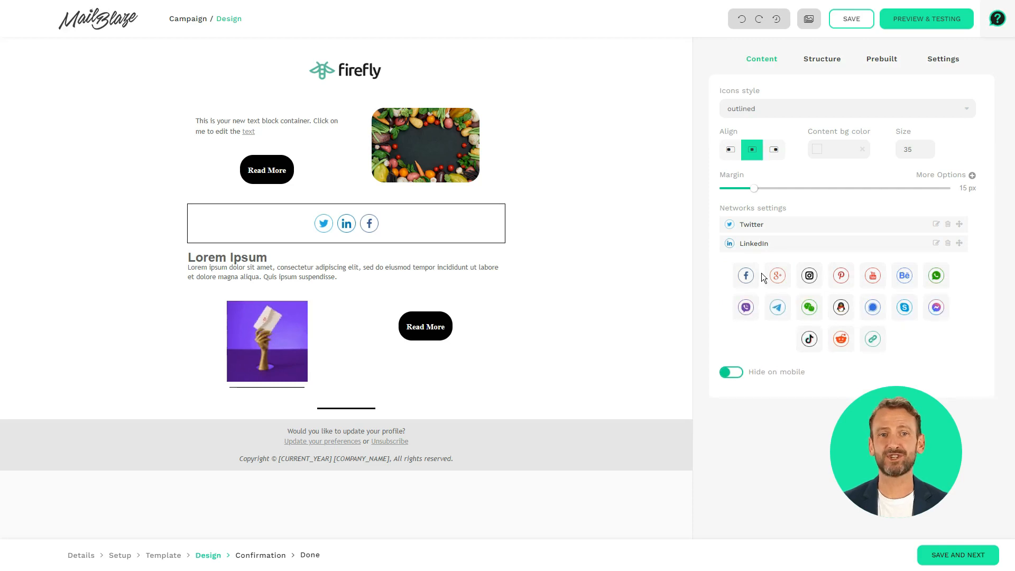
{"action": "left_click", "coordinate": [779, 275]}
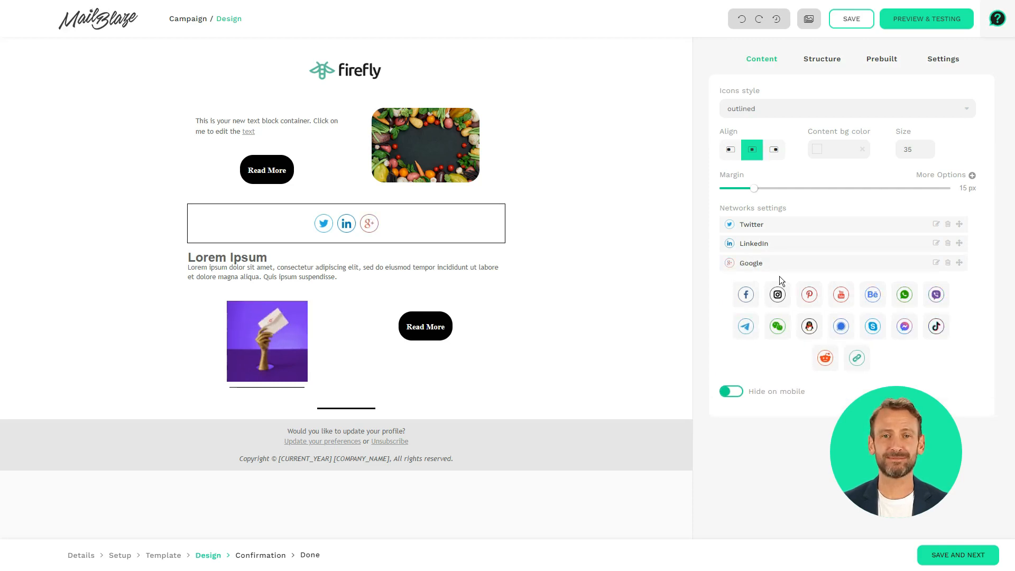
{"action": "left_click", "coordinate": [809, 295]}
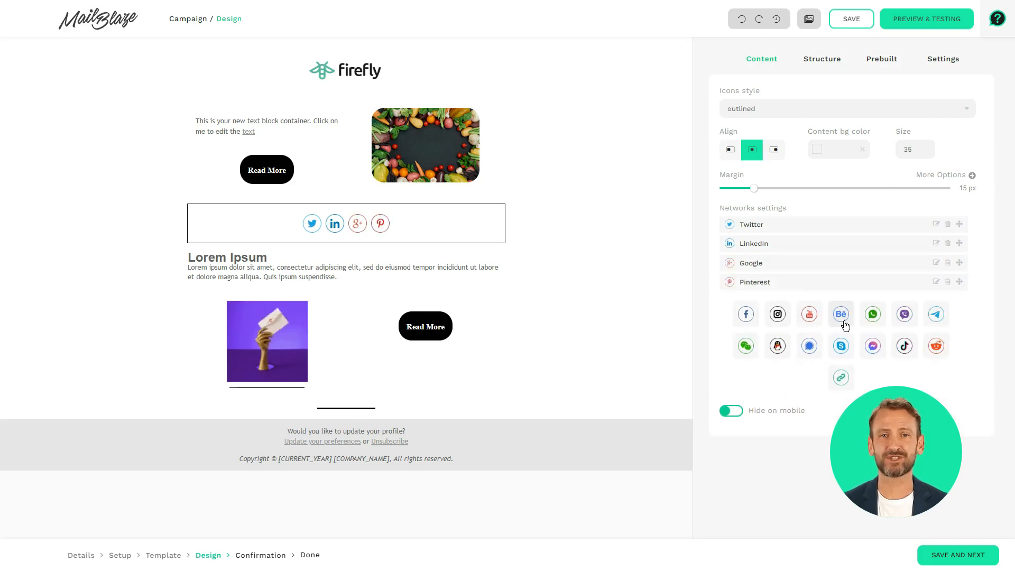
{"action": "left_click", "coordinate": [873, 314]}
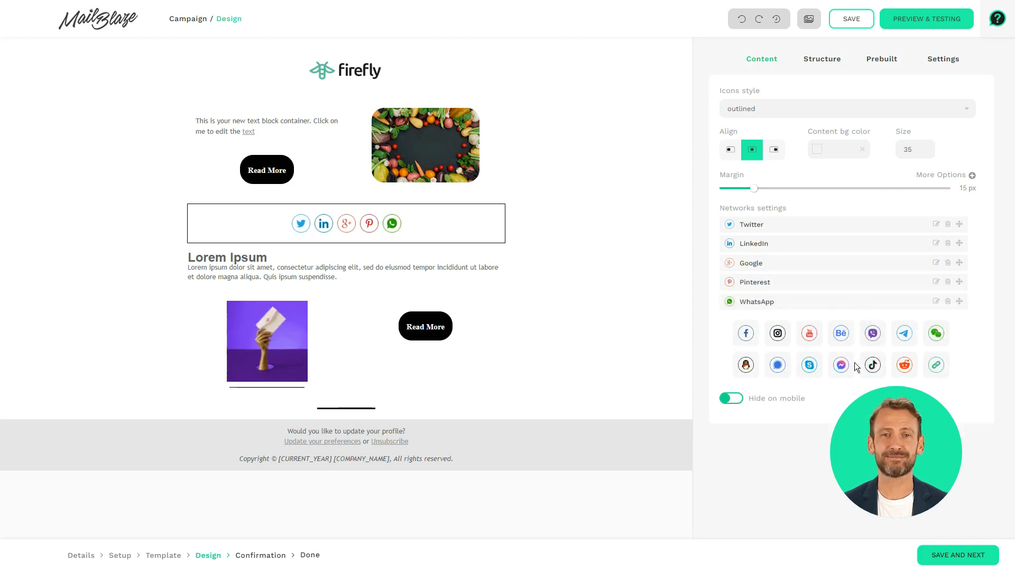
- Add a single-column structure between the social icons and the Lorem Ipsum block, and place a video block in it
{"action": "left_click", "coordinate": [826, 64]}
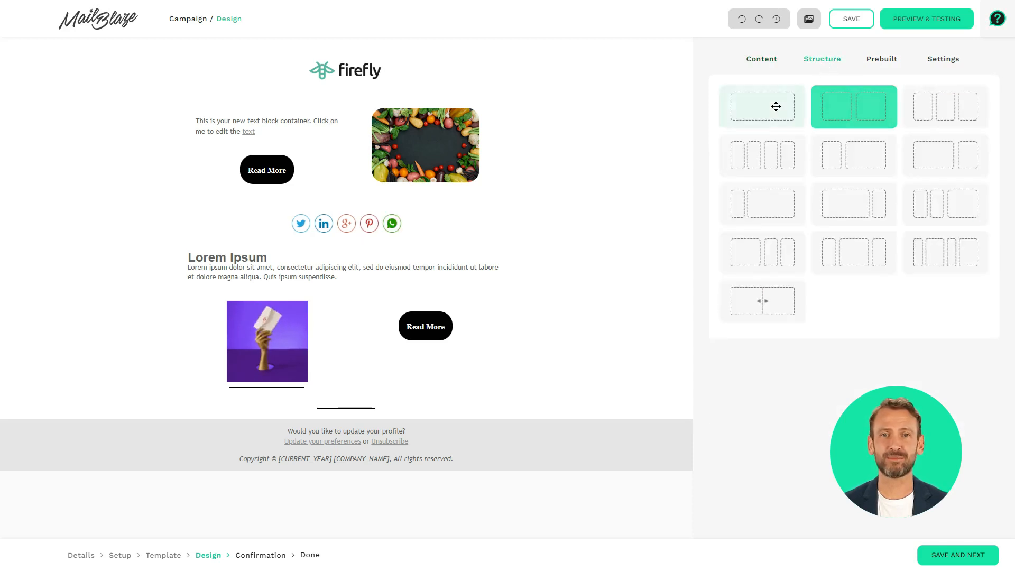
{"action": "left_click_drag", "start_coordinate": [775, 104], "coordinate": [465, 265]}
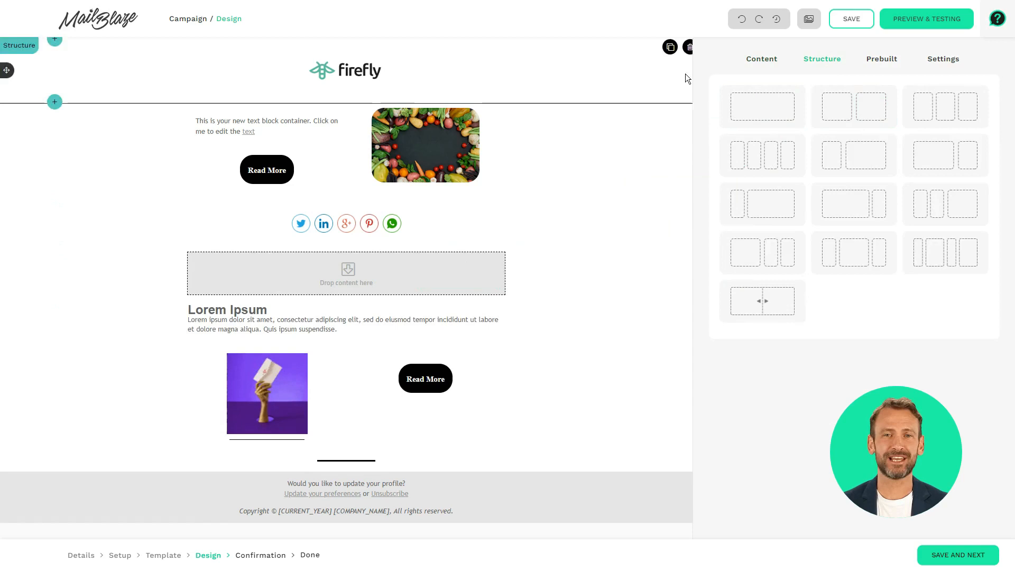
{"action": "left_click", "coordinate": [762, 58]}
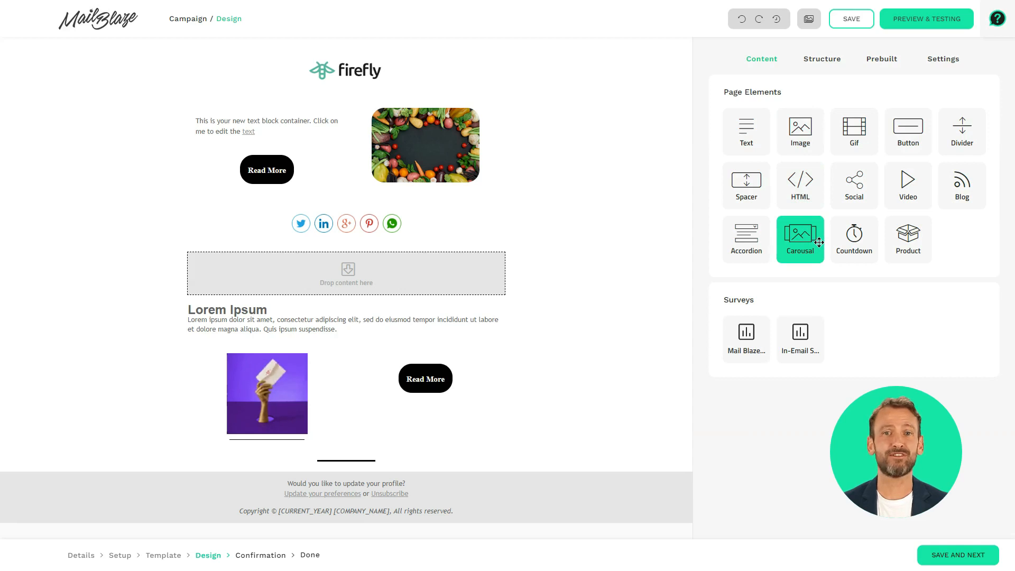
{"action": "left_click_drag", "start_coordinate": [901, 192], "coordinate": [373, 262]}
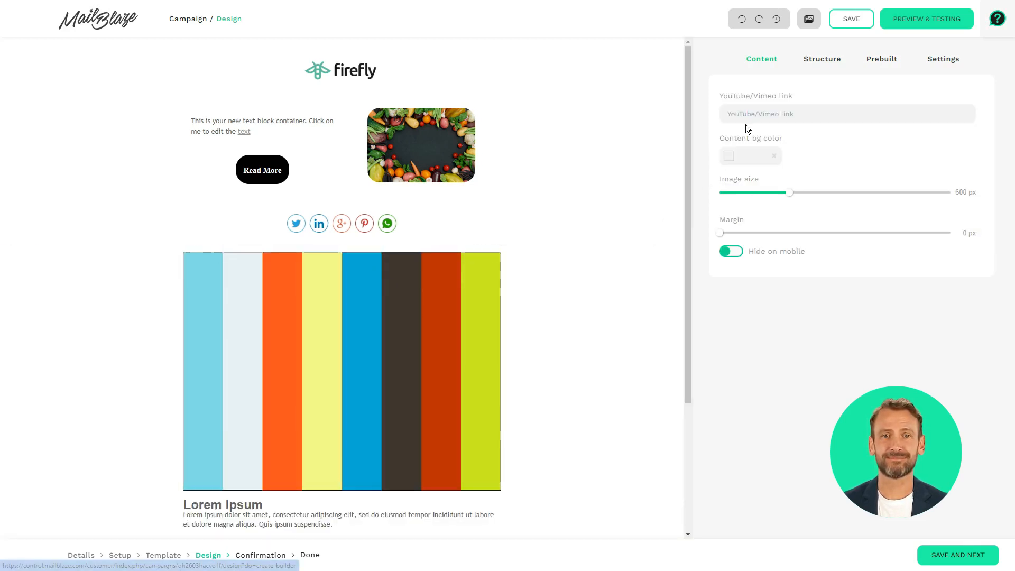
{"action": "left_click", "coordinate": [759, 112]}
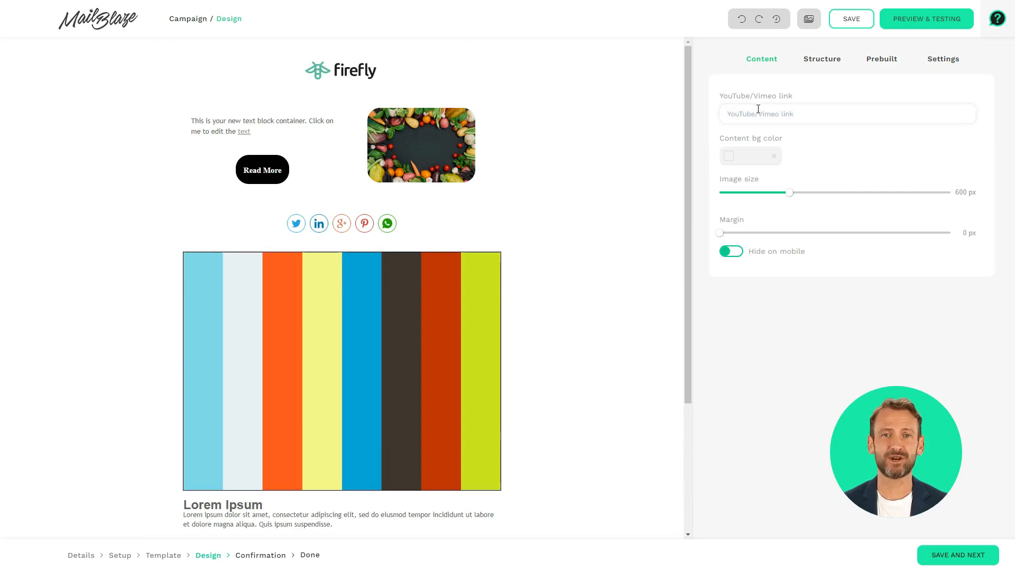
{"action": "type", "text": "https://www.youtube.com/watch?v=EjhYljmqMHc"}
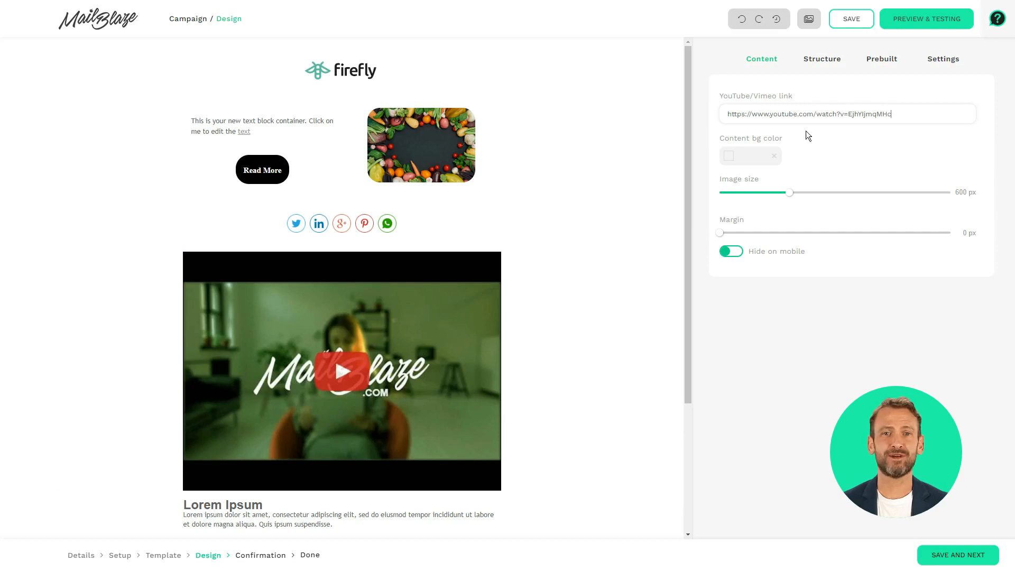
{"action": "left_click", "coordinate": [857, 144]}
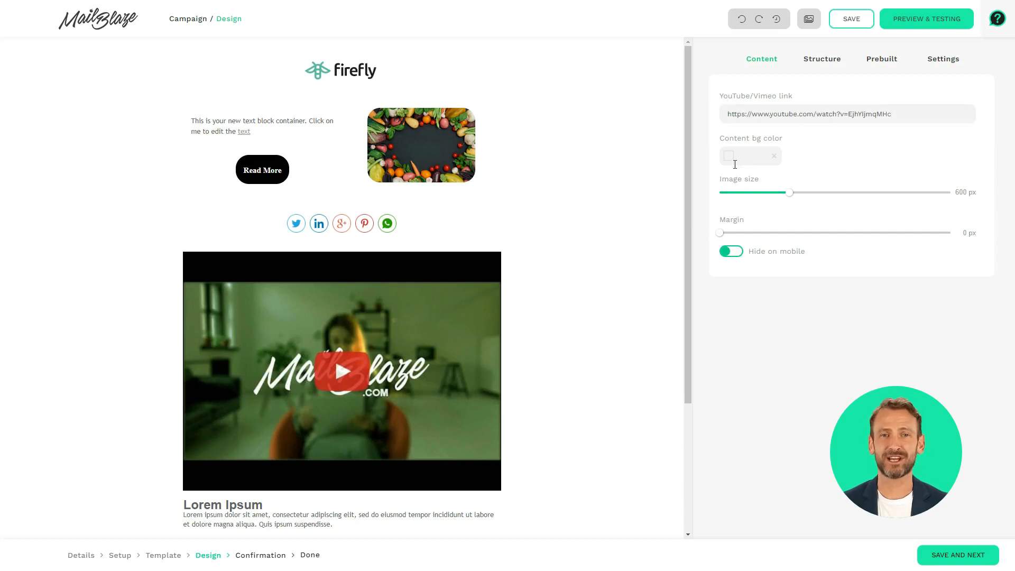
{"action": "left_click", "coordinate": [761, 192]}
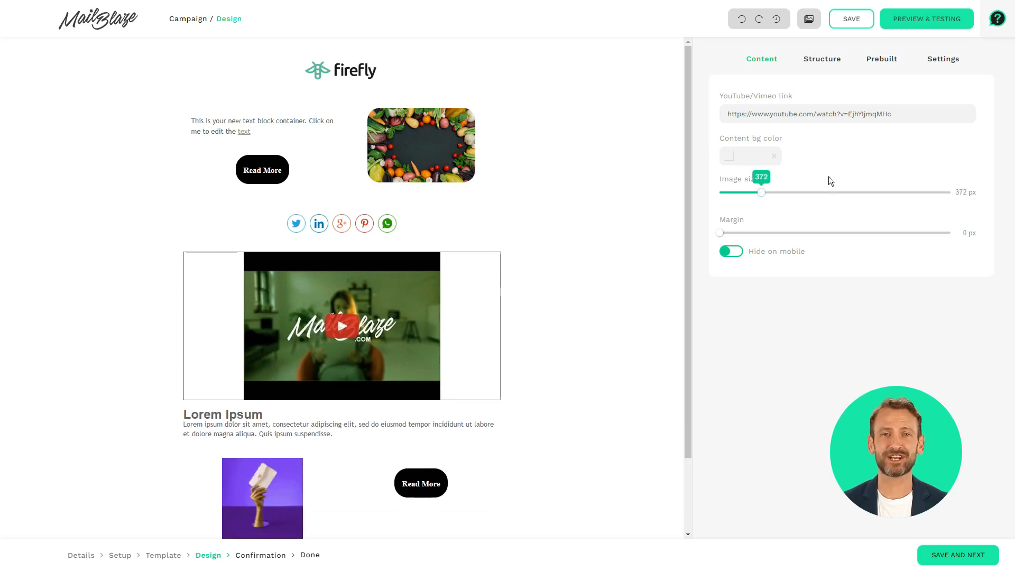
- Add a single-column structure above the social icons and place a blog block in it
{"action": "left_click", "coordinate": [822, 63]}
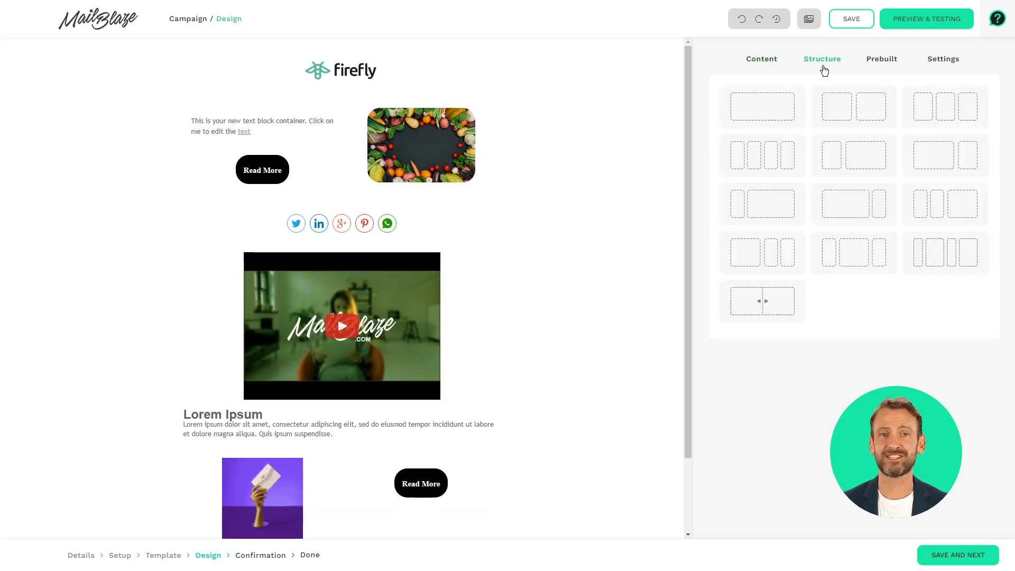
{"action": "left_click_drag", "start_coordinate": [764, 104], "coordinate": [383, 221]}
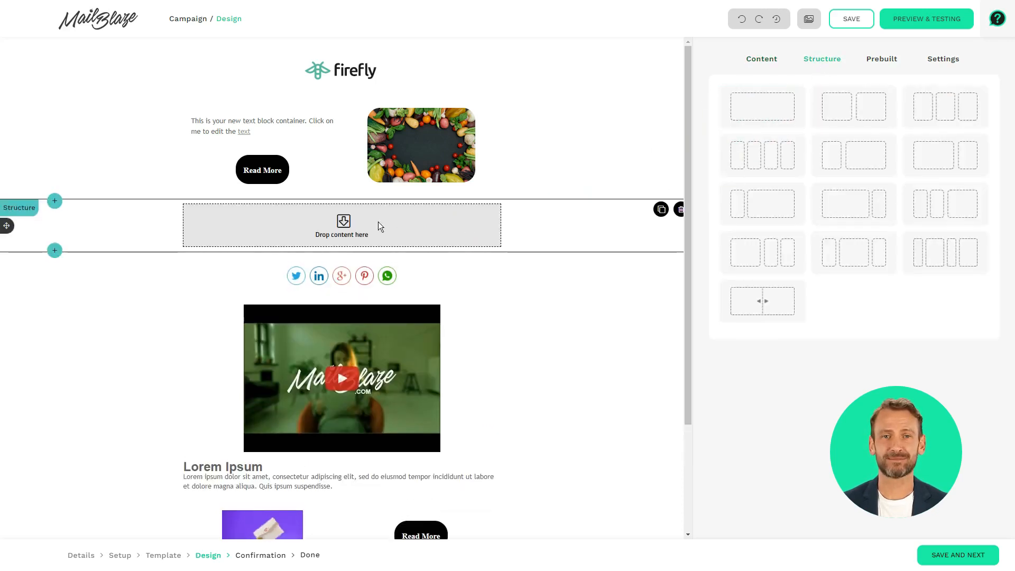
{"action": "left_click", "coordinate": [594, 150]}
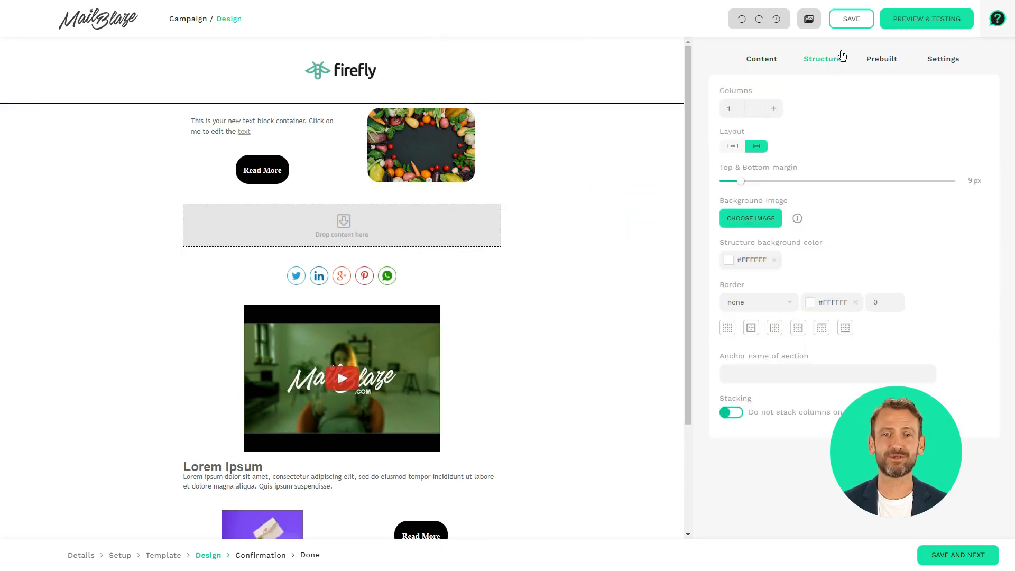
{"action": "left_click", "coordinate": [766, 59]}
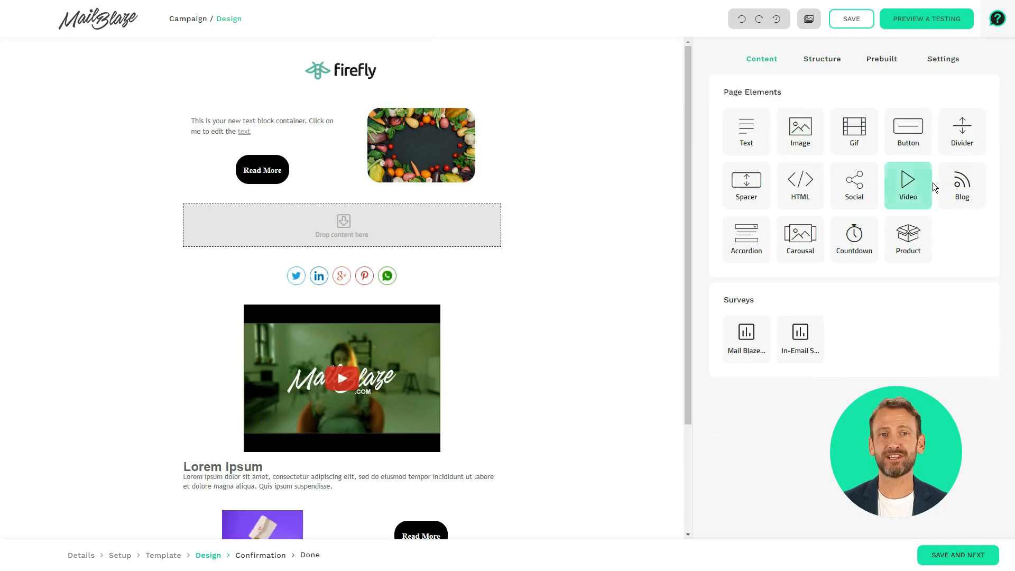
{"action": "left_click_drag", "start_coordinate": [915, 196], "coordinate": [401, 234]}
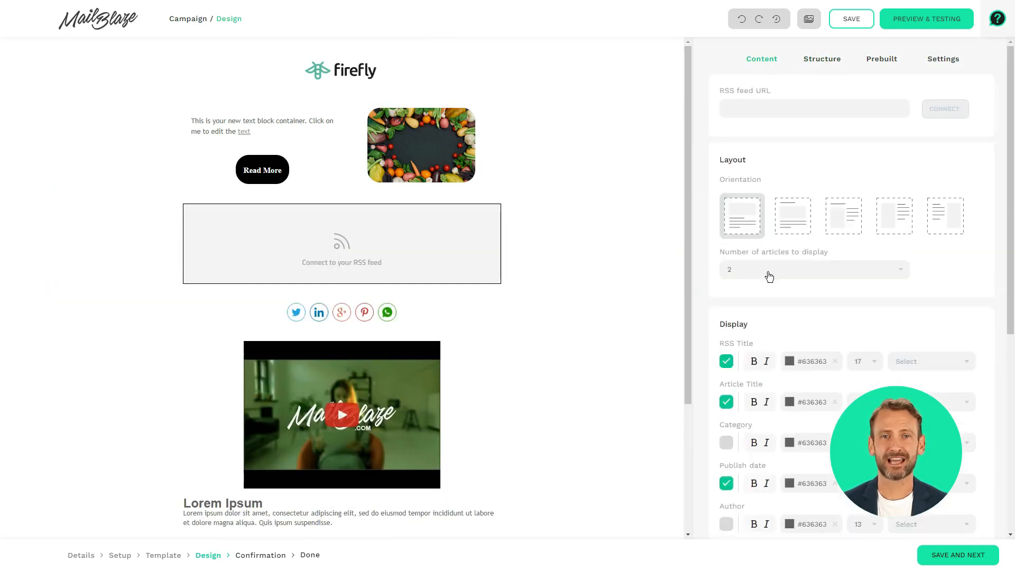
{"action": "left_click", "coordinate": [761, 109]}
{"action": "type", "text": "https://www.mailblaze.com/rss/thinkings"}
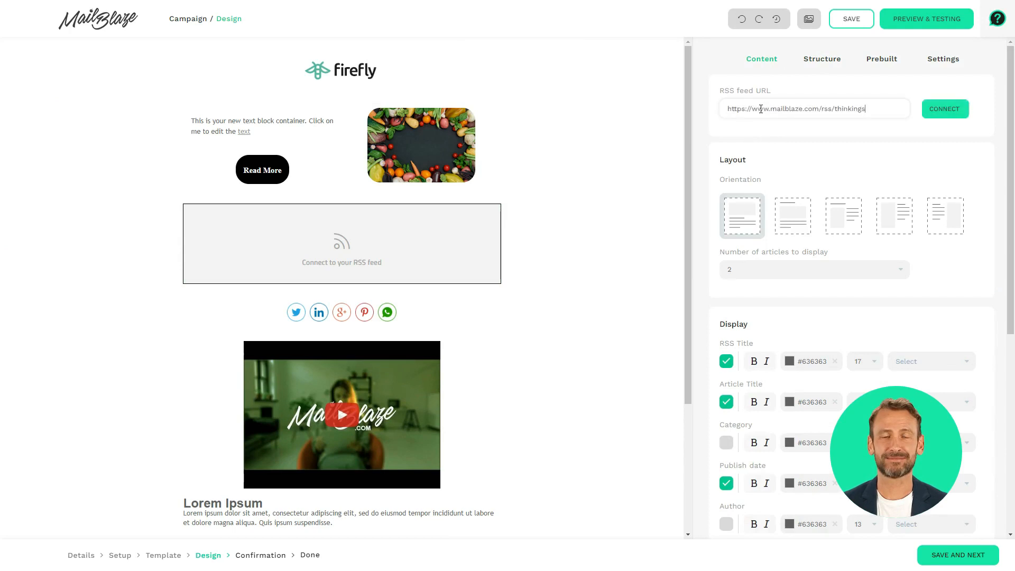
{"action": "left_click", "coordinate": [939, 111]}
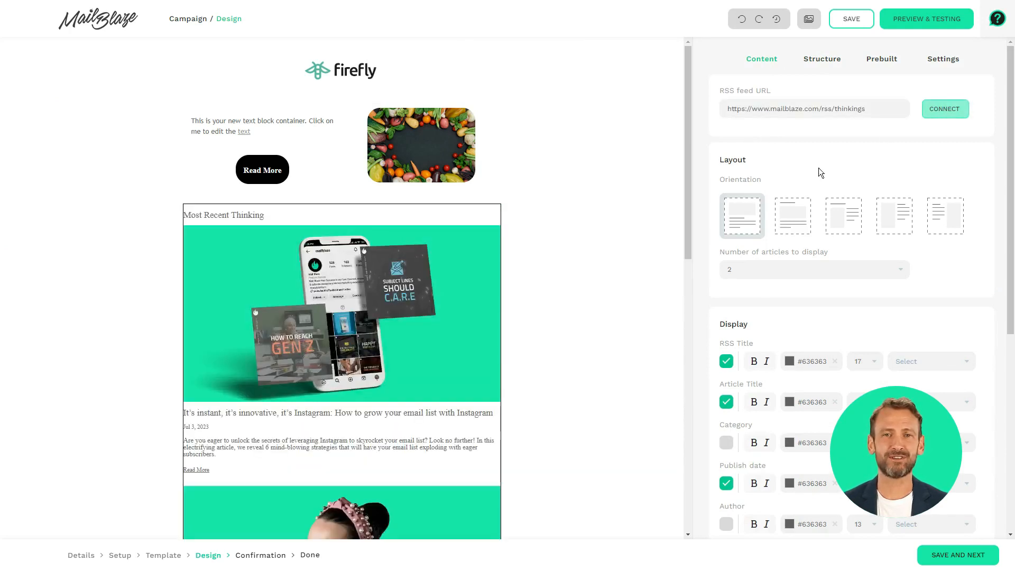
- Set the blog block's orientation to the layout with the article title above the image and the text below
{"action": "left_click", "coordinate": [745, 213]}
{"action": "scroll", "coordinate": [471, 278], "scroll_direction": "down", "scroll_amount": 6}
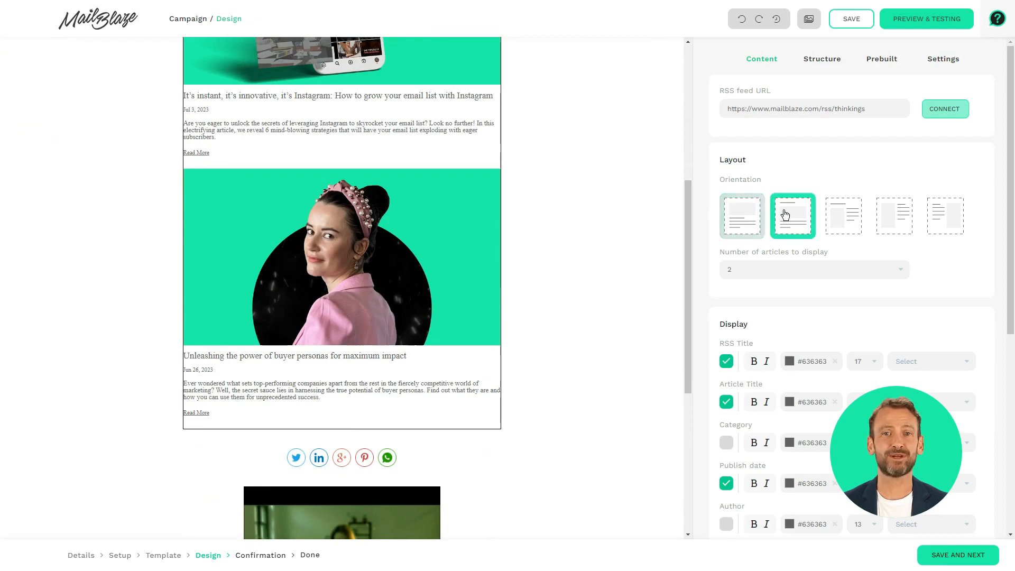
{"action": "left_click", "coordinate": [839, 214]}
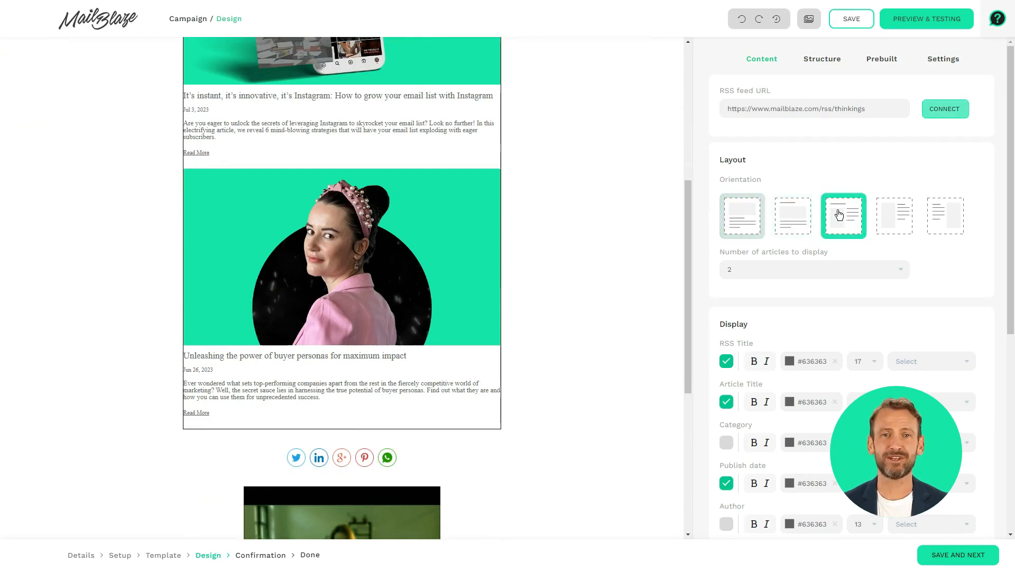
{"action": "left_click", "coordinate": [792, 215]}
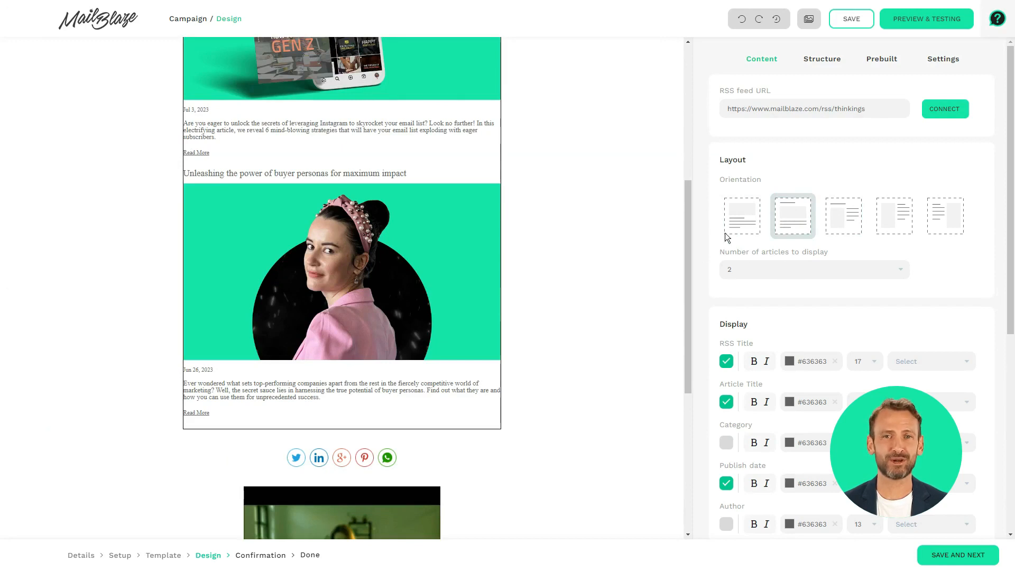
- Place an accordion block directly above the blog block's "Most Recent Thinking" heading
{"action": "left_click", "coordinate": [769, 63]}
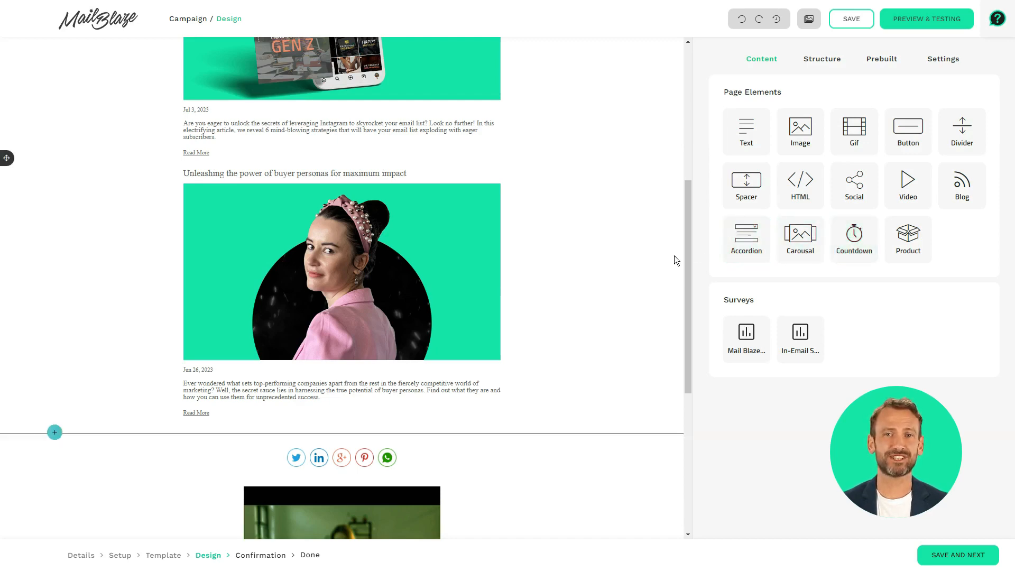
{"action": "scroll", "coordinate": [674, 256], "scroll_direction": "up", "scroll_amount": 5}
{"action": "scroll", "coordinate": [674, 255], "scroll_direction": "up", "scroll_amount": 1}
{"action": "left_click_drag", "start_coordinate": [746, 238], "coordinate": [344, 224]}
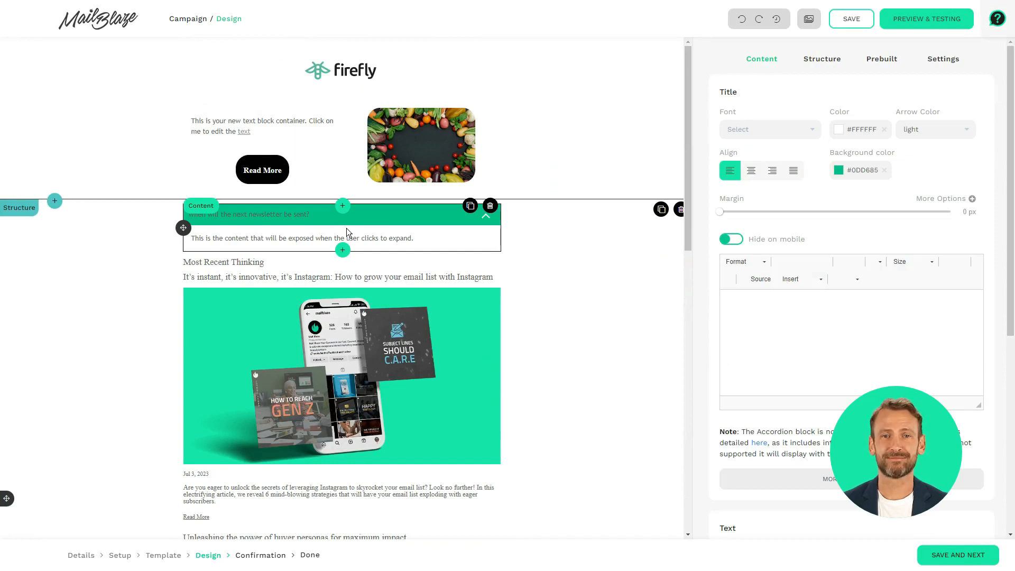
- Make the accordion's title "When will the next newsletter be sent?" bold
{"action": "triple_click", "coordinate": [828, 306]}
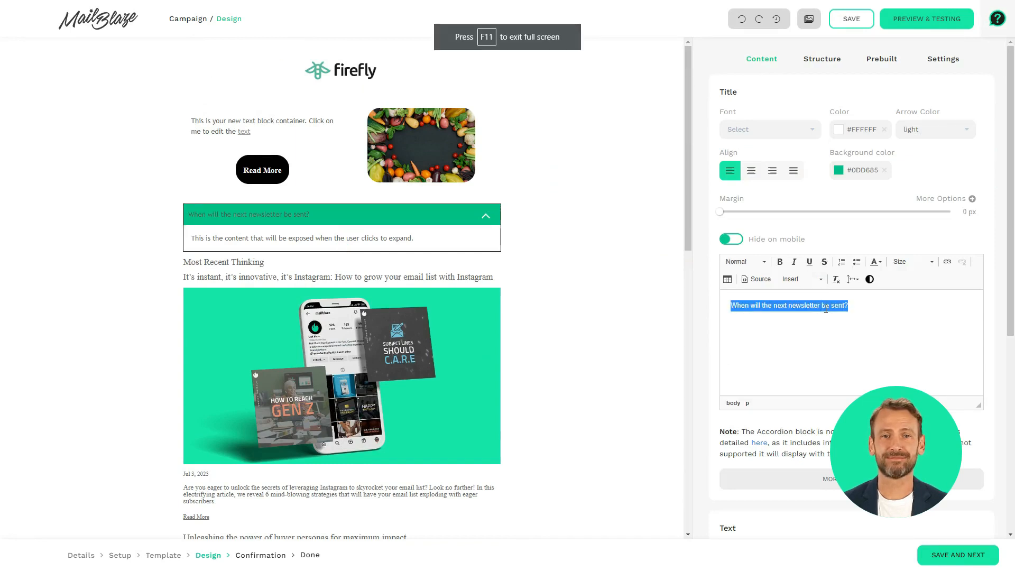
{"action": "left_click", "coordinate": [780, 262]}
{"action": "left_click", "coordinate": [823, 346]}
- Replace the accordion's expandable text with the "Lorem ipsum dolor sit amet, consectetur adipiscing elit" paragraph
{"action": "scroll", "coordinate": [823, 351], "scroll_direction": "down", "scroll_amount": 6}
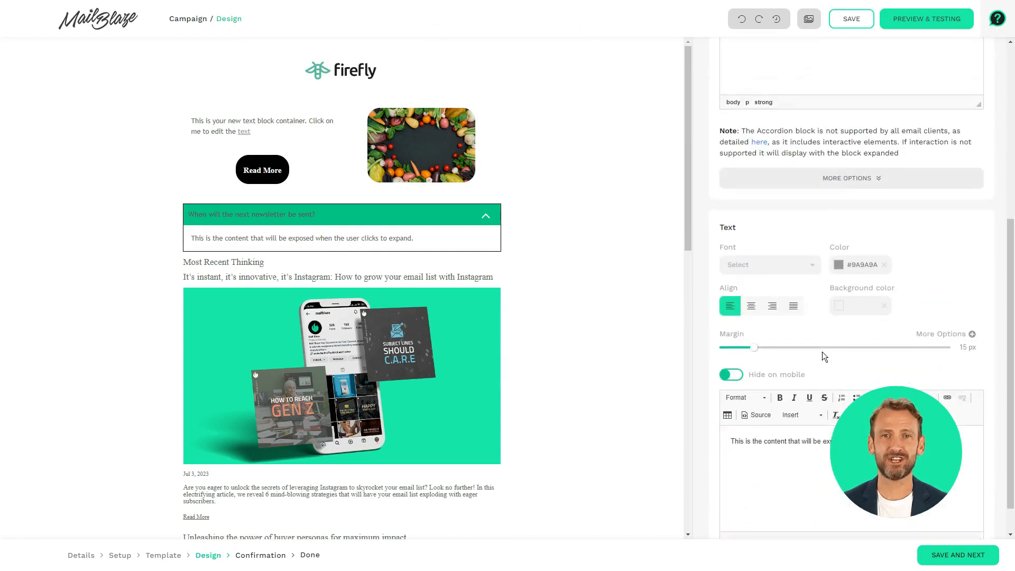
{"action": "double_click", "coordinate": [797, 405]}
{"action": "key", "text": "ctrl+a"}
{"action": "type", "text": "\"Lorem ipsum dolor sit amet, consectetur adipiscing elit, sed do eiusmod tempor incididunt ut labore et dolore magna aliqua. Ut enim ad minim veniam, quis nostrud exercitation ullamco laboris nisi ut aliquip ex ea commodo consequat. Duis aute irure dolor in reprehenderit in voluptate velit esse cillum dolore eu fugiat nulla pariatur. Excepteur sint occaecat cupidatat non proident, sunt in culpa qui officia deserunt mollit anim id est laborum.\""}
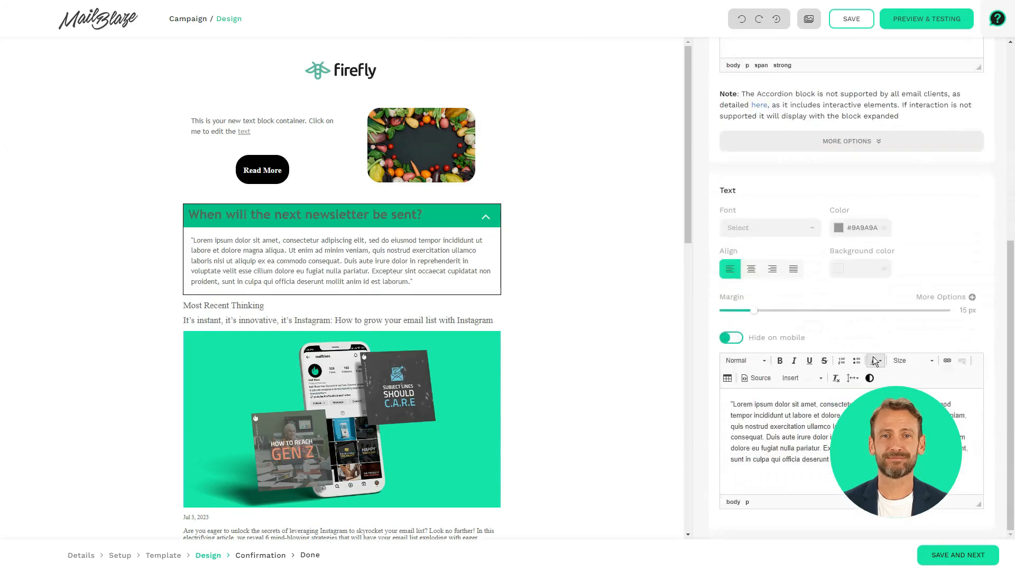
- Preview the email, look through it, and expand and collapse the accordion to test it
{"action": "scroll", "coordinate": [874, 357], "scroll_direction": "up", "scroll_amount": 10}
{"action": "left_click", "coordinate": [927, 21]}
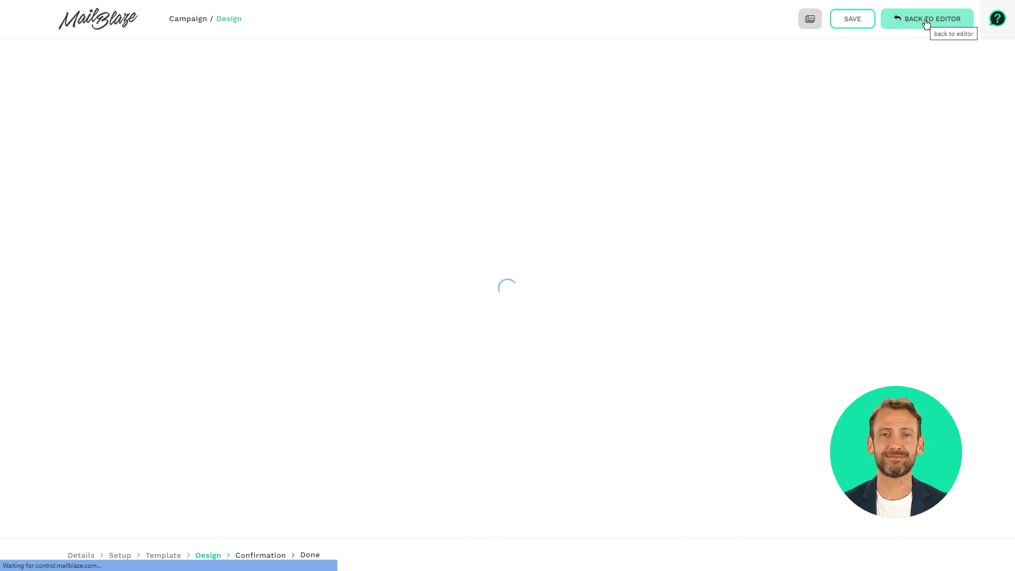
{"action": "scroll", "coordinate": [759, 291], "scroll_direction": "down", "scroll_amount": 10}
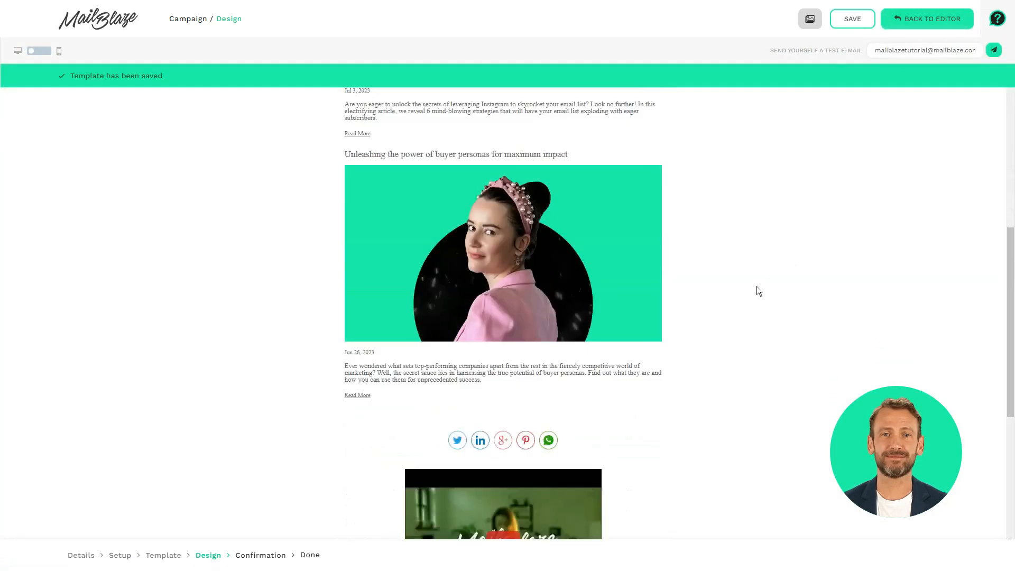
{"action": "scroll", "coordinate": [751, 289], "scroll_direction": "up", "scroll_amount": 10}
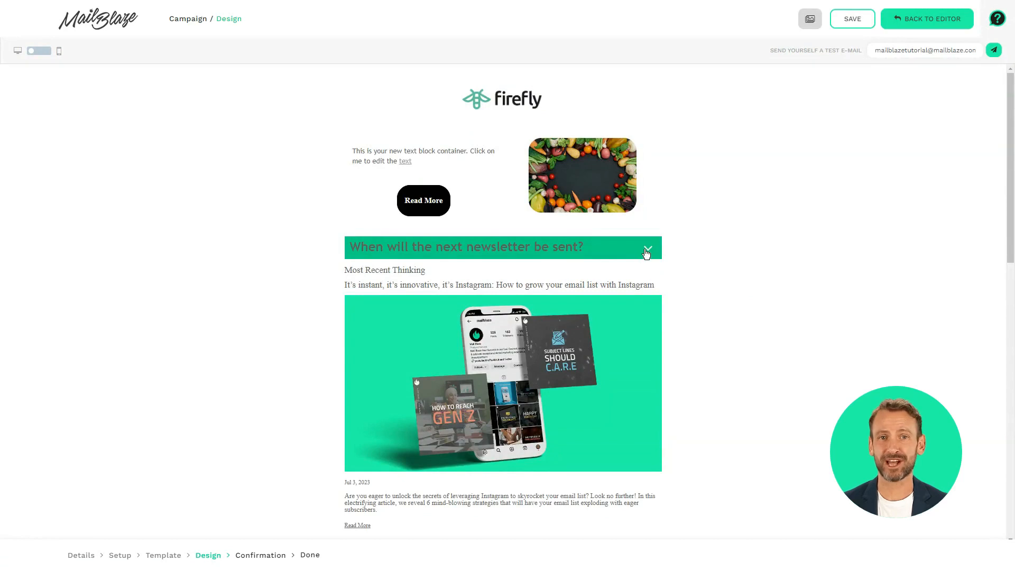
{"action": "left_click", "coordinate": [646, 253]}
{"action": "left_click", "coordinate": [646, 251]}
{"action": "left_click", "coordinate": [647, 251]}
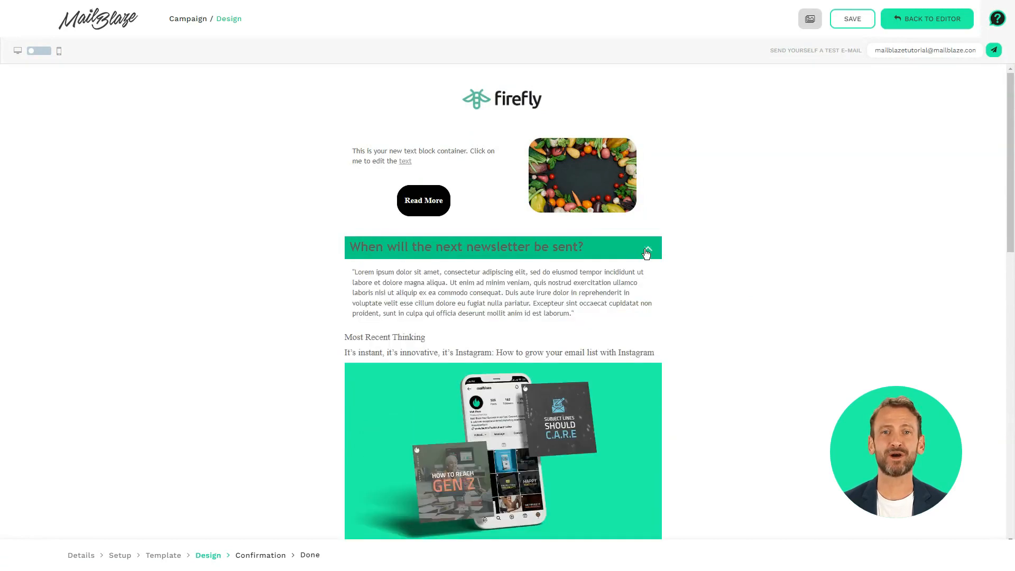
{"action": "left_click", "coordinate": [647, 251]}
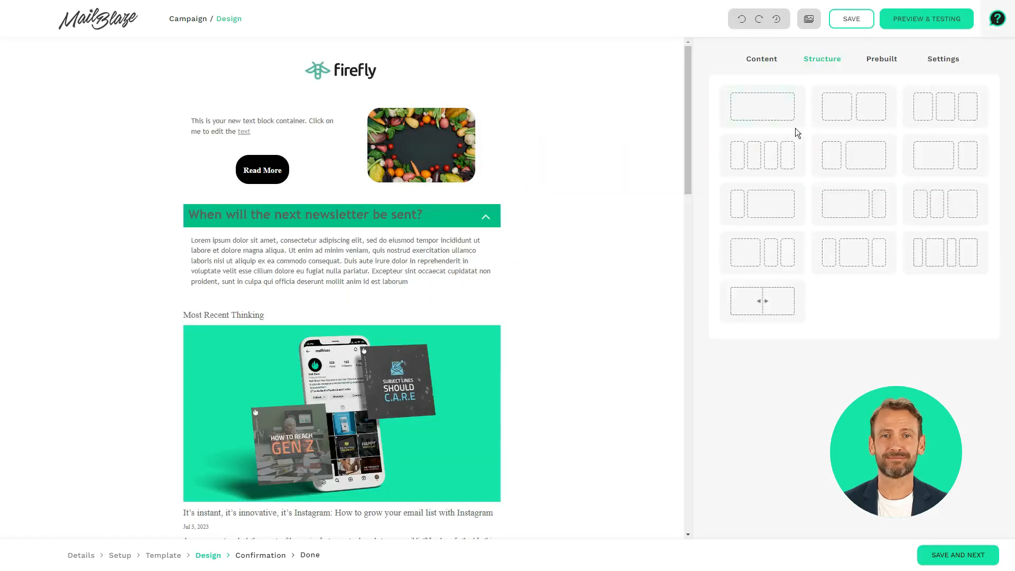
- Add a single-column structure directly above the accordion and place a countdown block in it
{"action": "left_click_drag", "start_coordinate": [795, 128], "coordinate": [565, 212]}
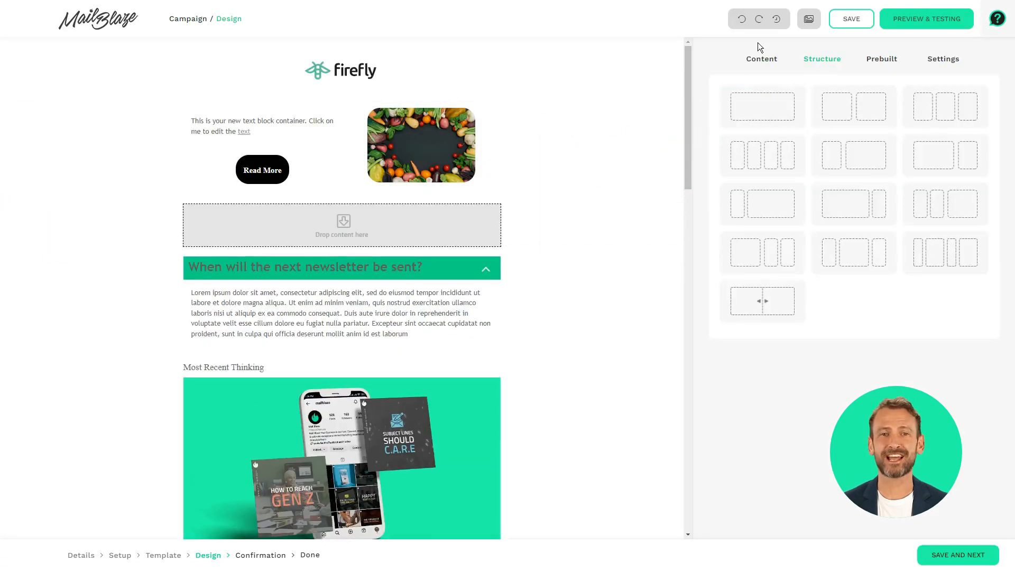
{"action": "left_click", "coordinate": [761, 59]}
{"action": "left_click_drag", "start_coordinate": [850, 244], "coordinate": [453, 229]}
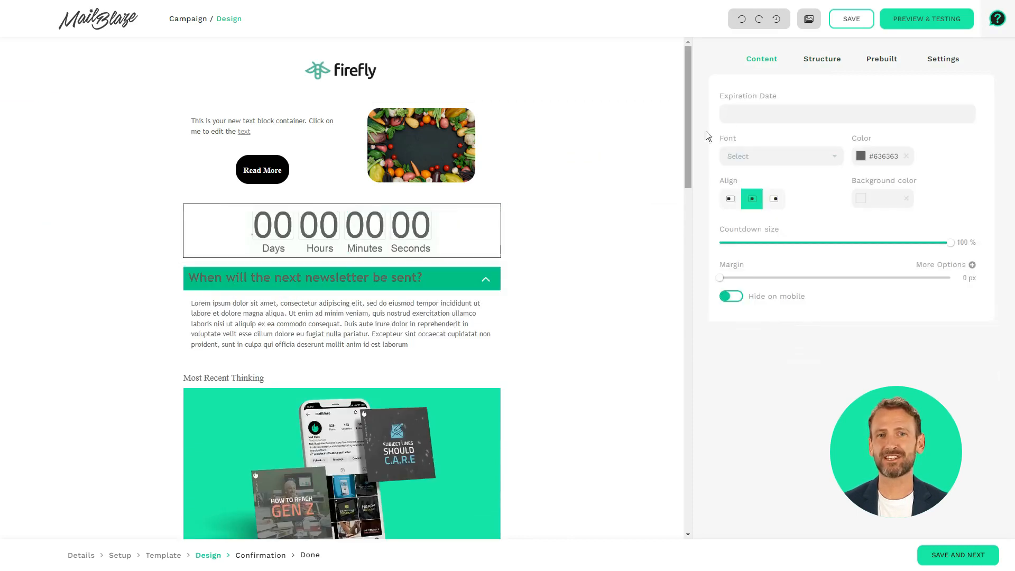
- Set the countdown's expiration date to 22 July 2023 at 13:20
{"action": "left_click", "coordinate": [751, 113]}
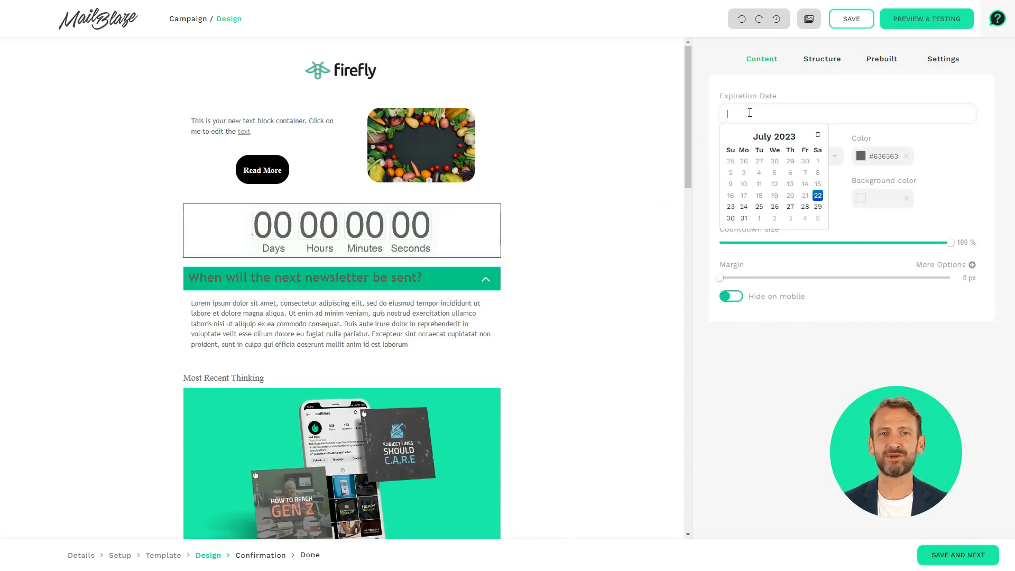
{"action": "left_click", "coordinate": [817, 196]}
{"action": "left_click", "coordinate": [762, 200]}
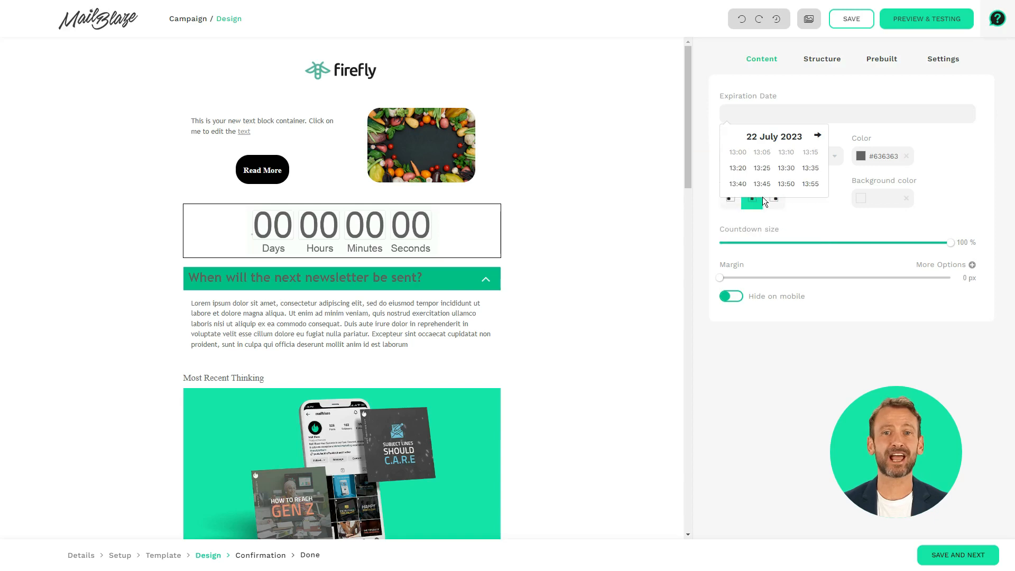
{"action": "left_click", "coordinate": [742, 169]}
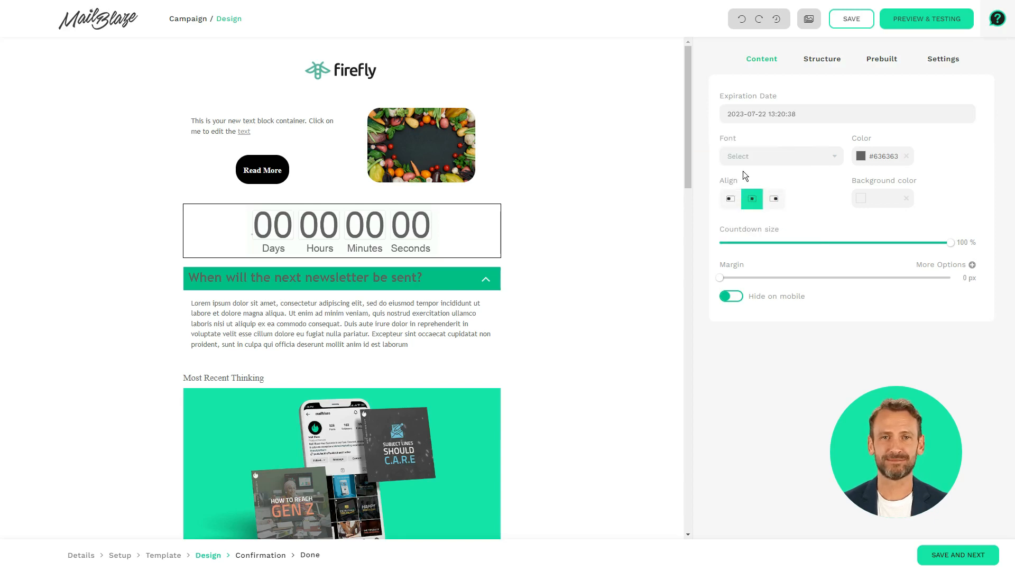
- Set the countdown's font to Arial and look at its text color options
{"action": "left_click", "coordinate": [748, 164]}
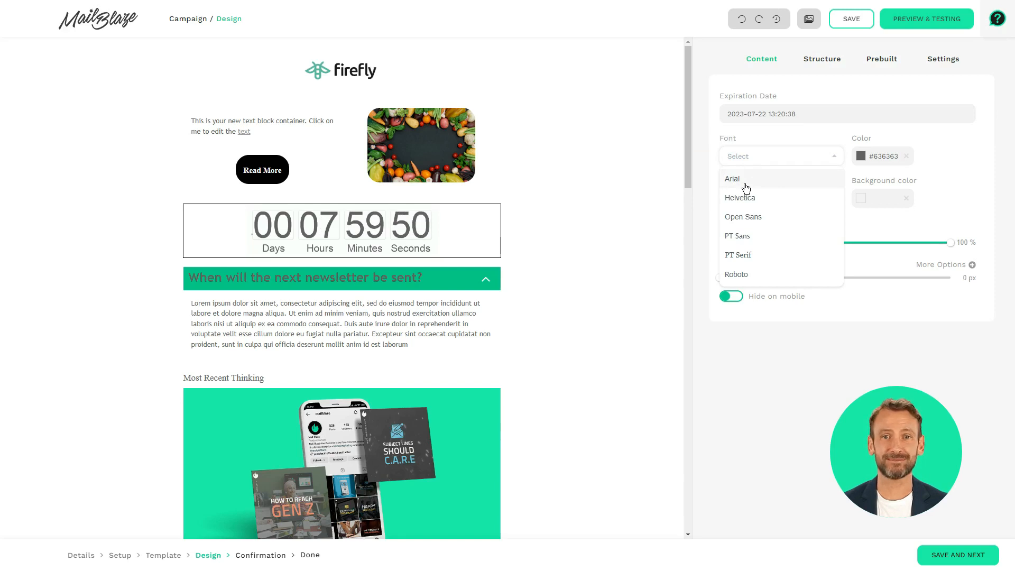
{"action": "left_click", "coordinate": [746, 181]}
{"action": "left_click", "coordinate": [858, 159]}
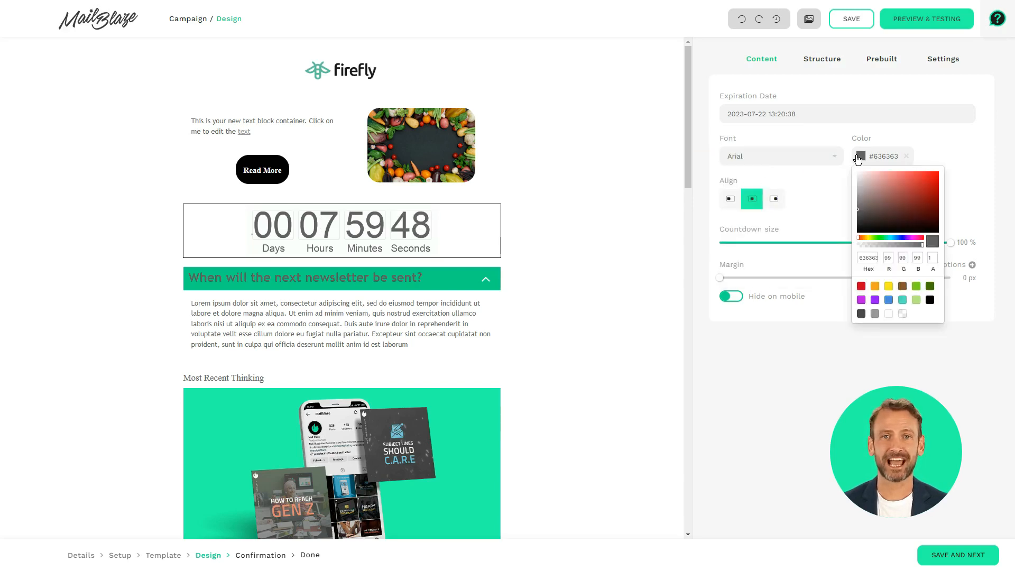
{"action": "left_click", "coordinate": [789, 195]}
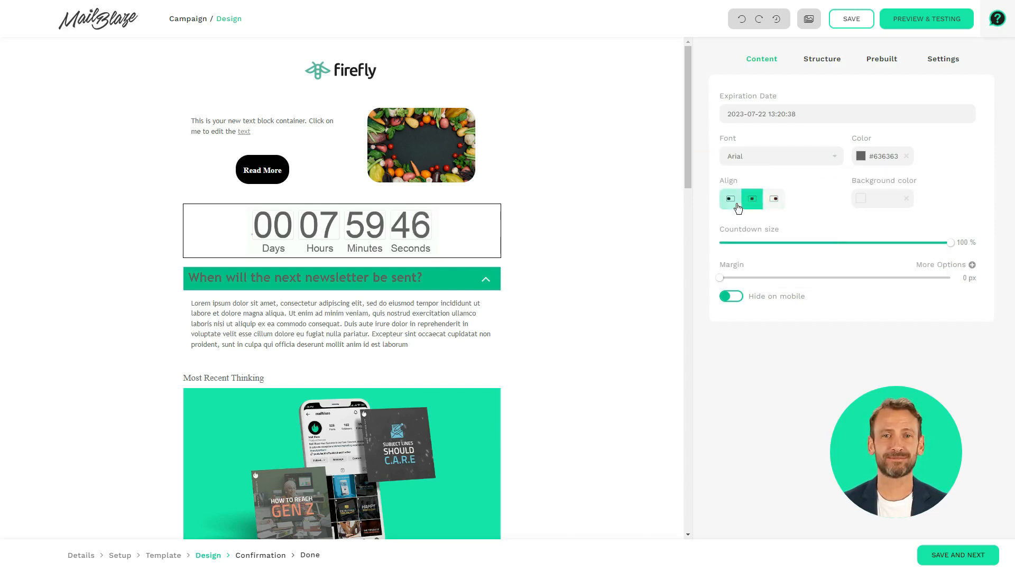
- Set the countdown size to 30% and its margin to 14 px
{"action": "left_click", "coordinate": [756, 242]}
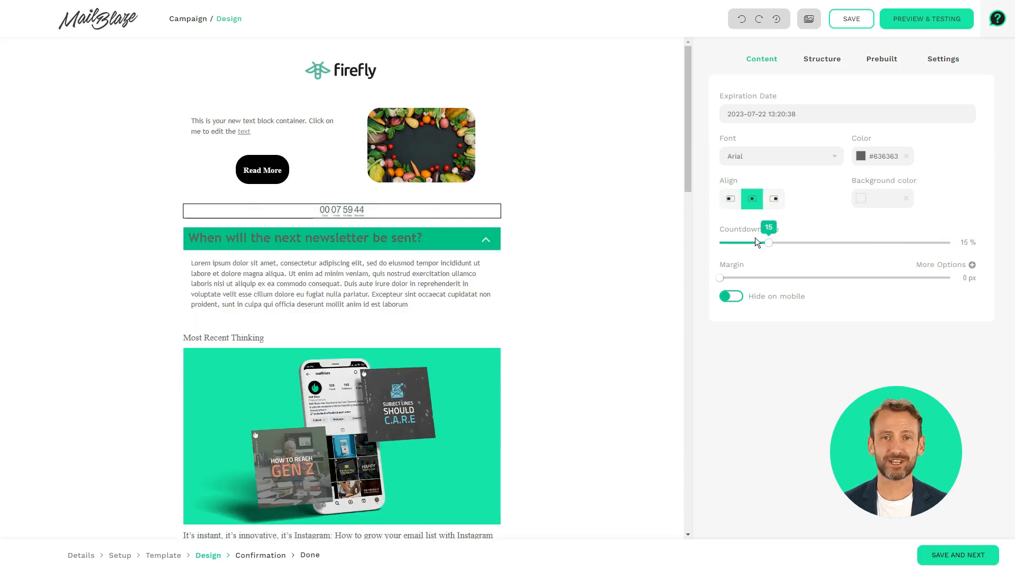
{"action": "left_click", "coordinate": [790, 242]}
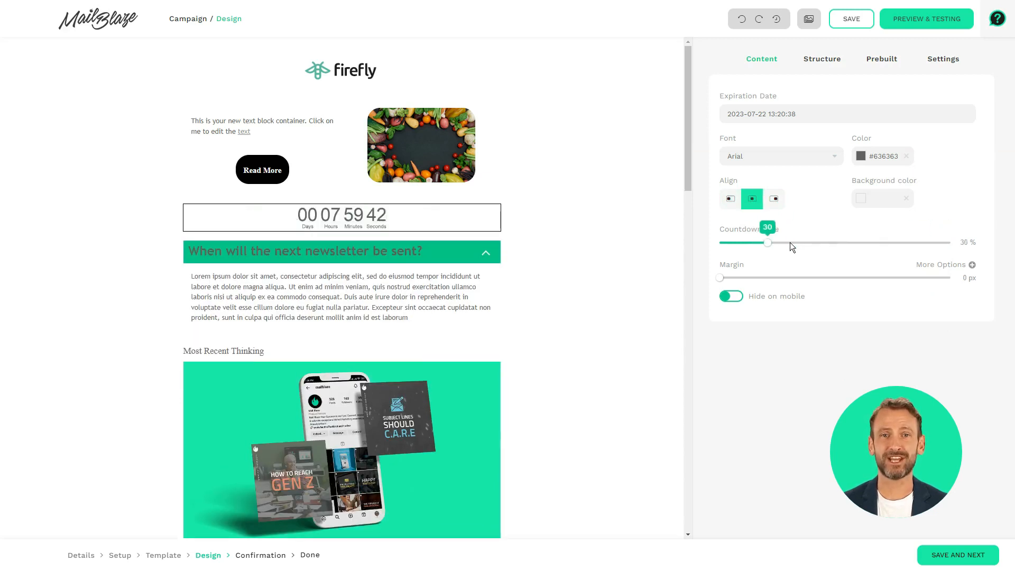
{"action": "left_click", "coordinate": [780, 277]}
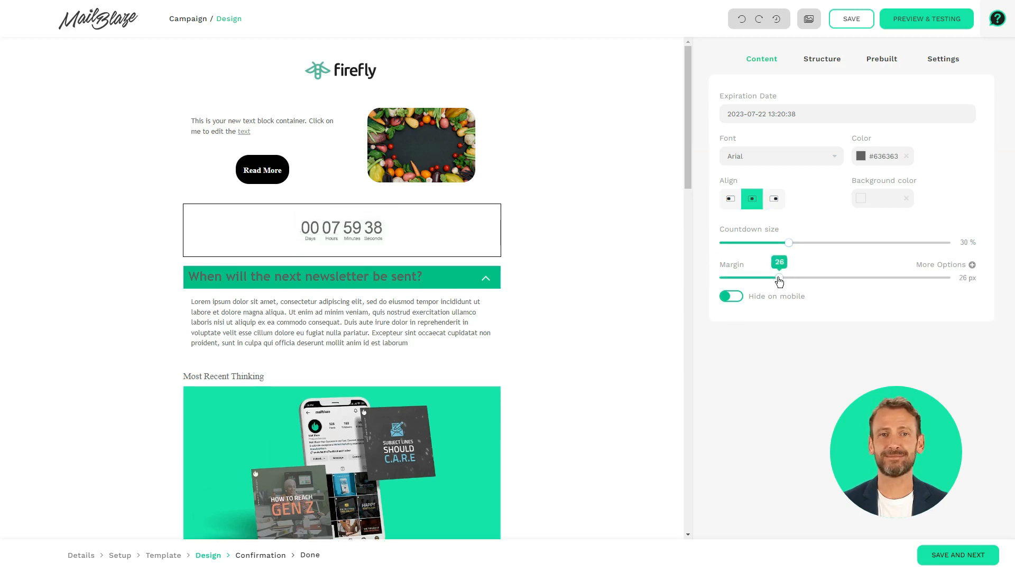
{"action": "left_click", "coordinate": [752, 277]}
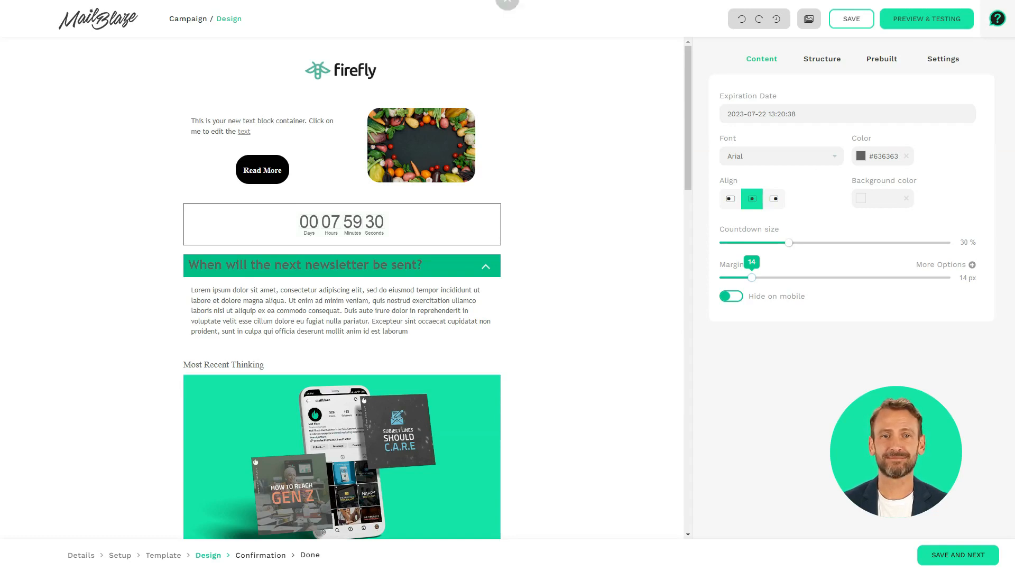
- Place a carousal block in a new single-column structure above the countdown and hide the block on mobile
{"action": "left_click", "coordinate": [821, 59]}
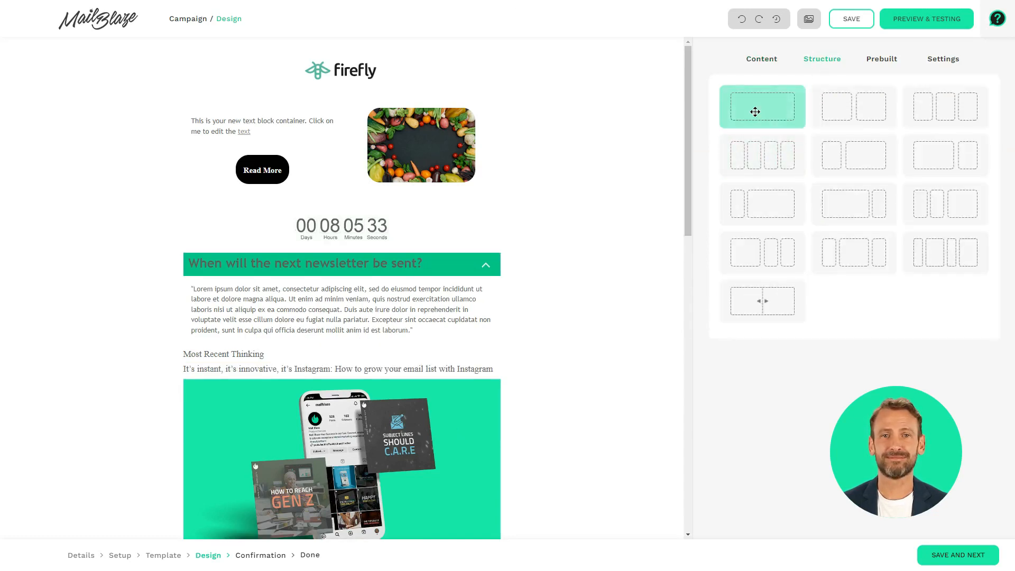
{"action": "left_click_drag", "start_coordinate": [756, 105], "coordinate": [471, 217]}
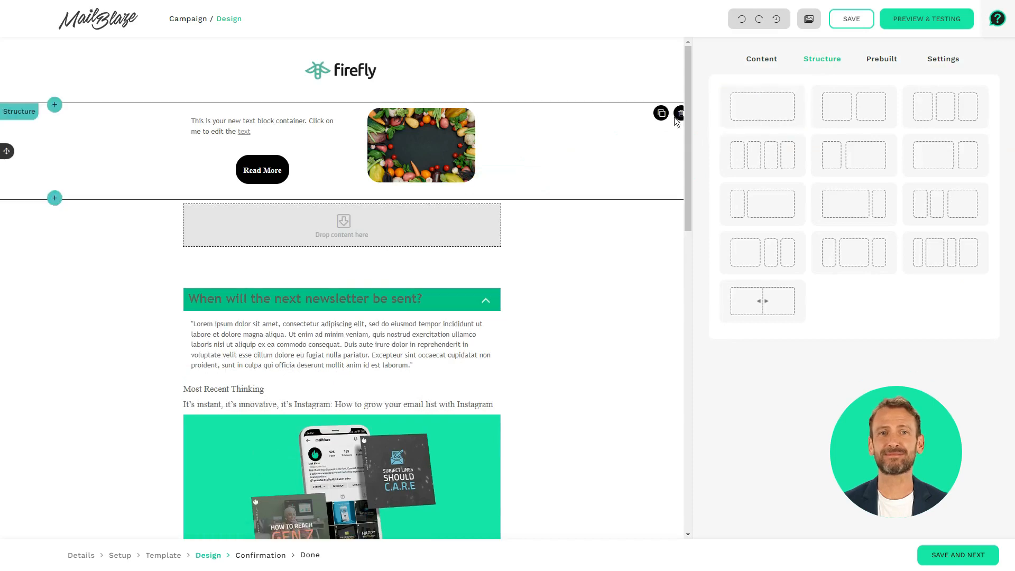
{"action": "left_click", "coordinate": [759, 58]}
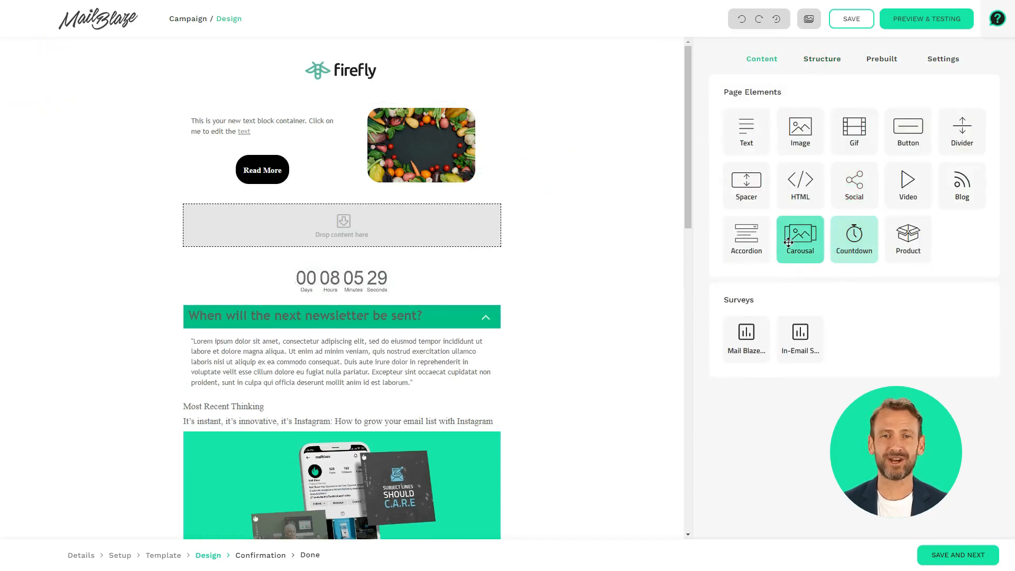
{"action": "left_click_drag", "start_coordinate": [788, 242], "coordinate": [389, 230]}
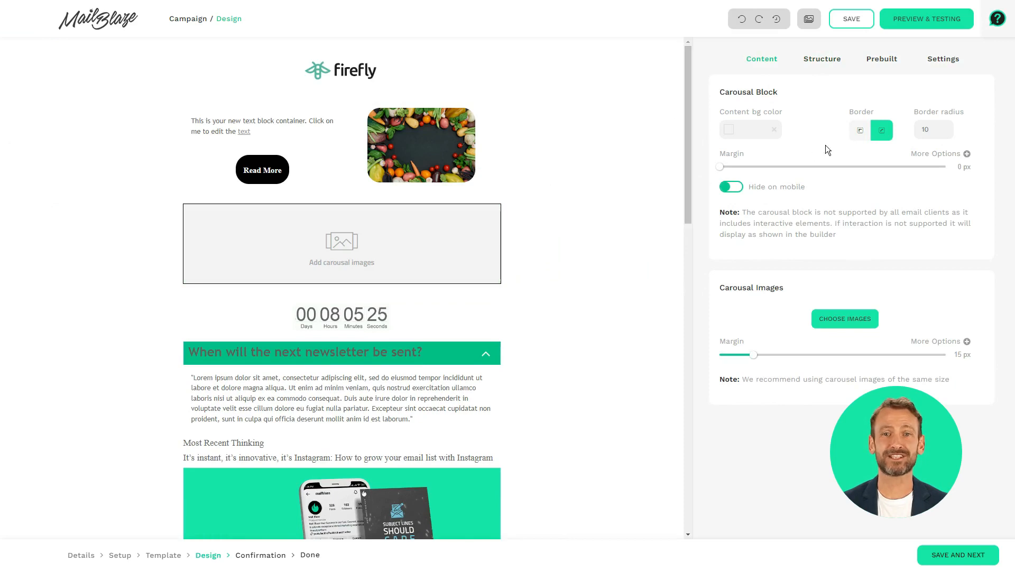
{"action": "left_click_drag", "start_coordinate": [788, 91], "coordinate": [759, 84]}
{"action": "left_click", "coordinate": [742, 110]}
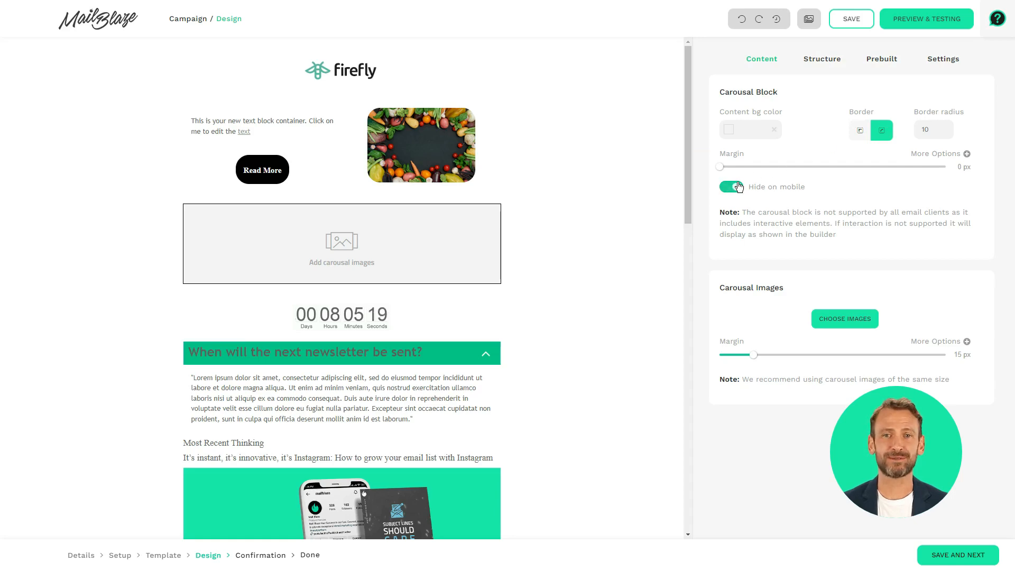
- Insert the sofa3, sofa1 and sofa2 images from the media library into the carousal
{"action": "left_click", "coordinate": [846, 318]}
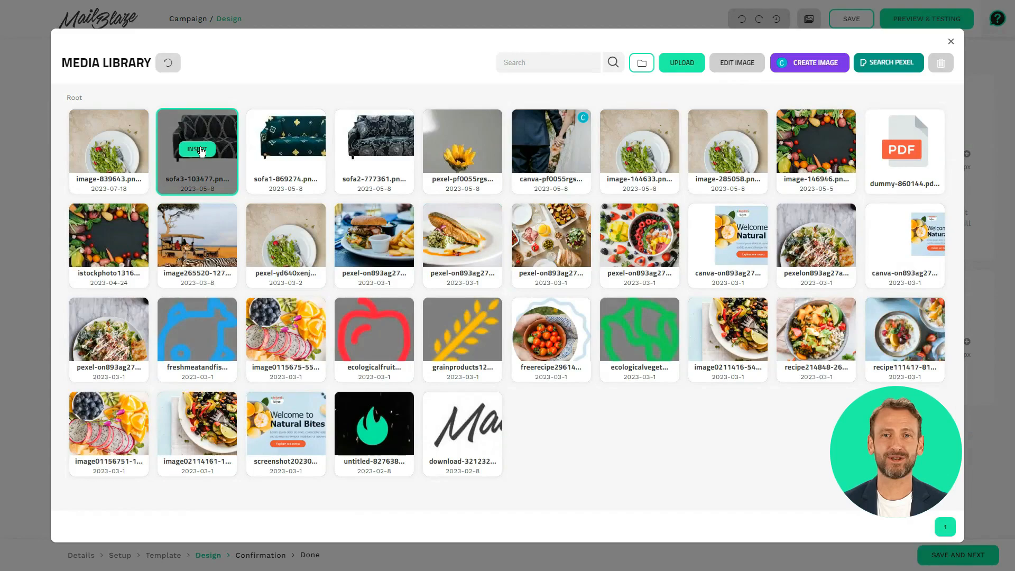
{"action": "left_click", "coordinate": [198, 152]}
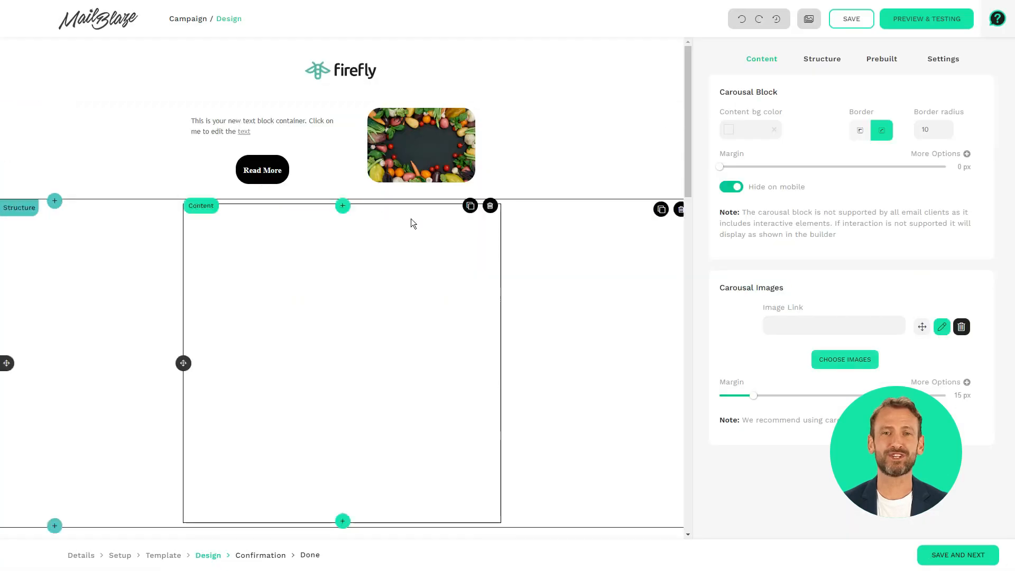
{"action": "left_click", "coordinate": [841, 359]}
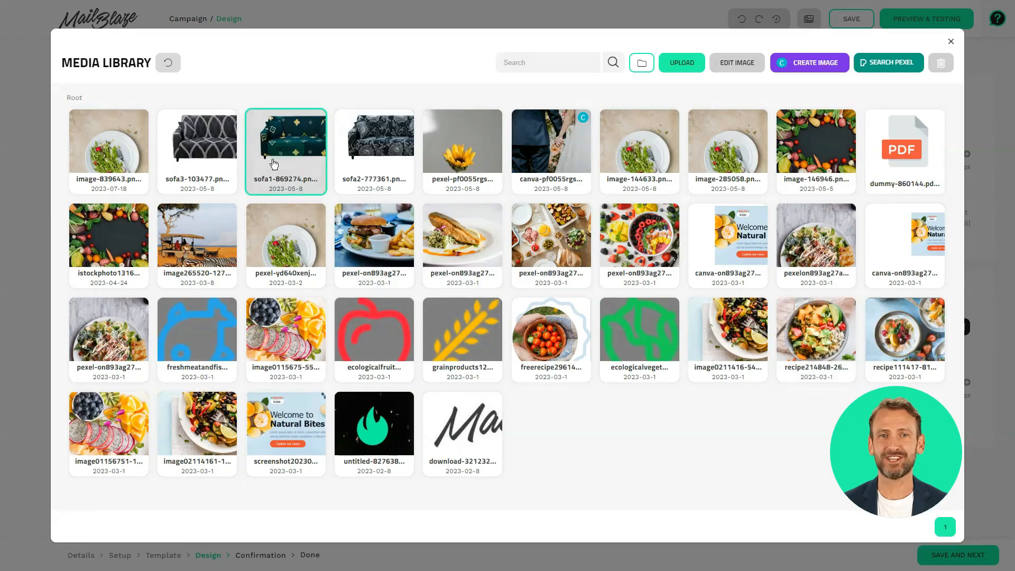
{"action": "left_click", "coordinate": [274, 163]}
{"action": "left_click", "coordinate": [840, 401]}
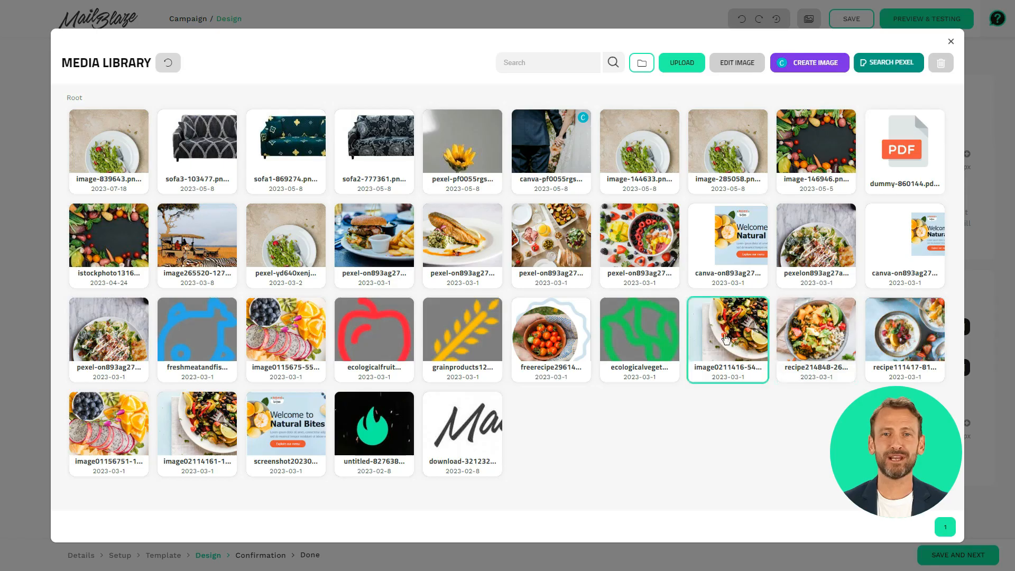
{"action": "left_click", "coordinate": [375, 151]}
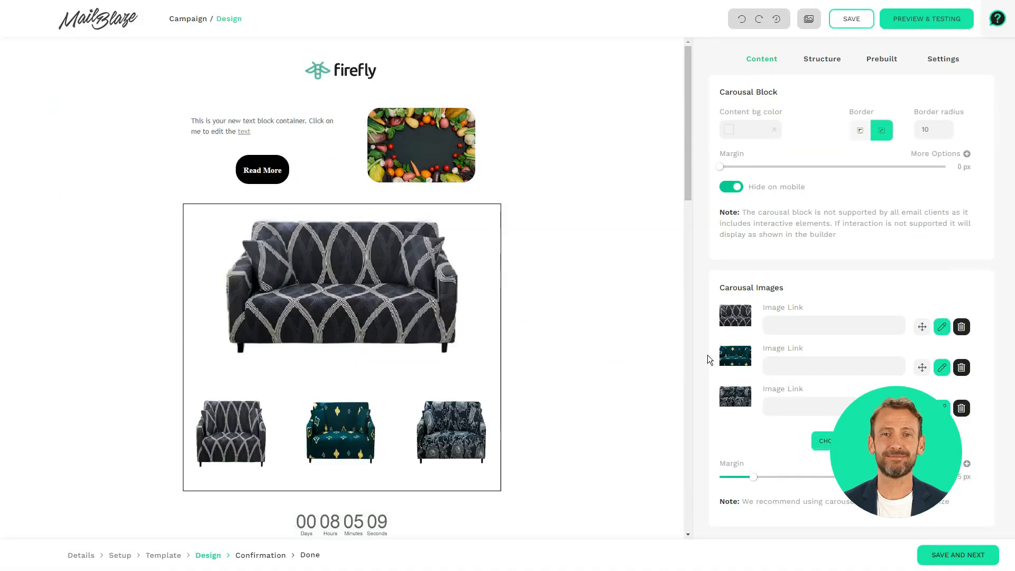
- Preview the email, try out the carousal's sofa thumbnails, and return to the editor
{"action": "left_click", "coordinate": [934, 27]}
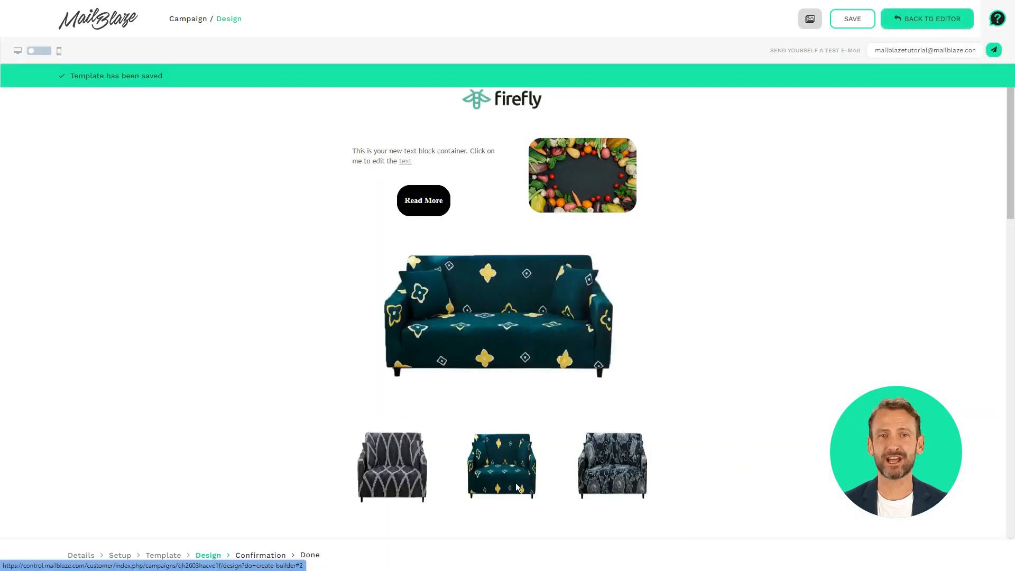
{"action": "mouse_move", "coordinate": [592, 480]}
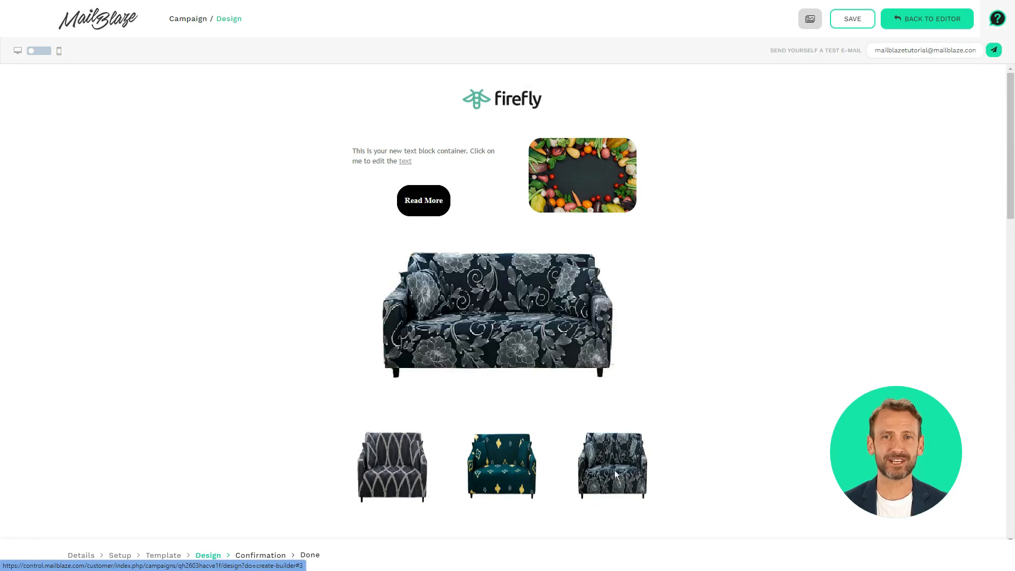
{"action": "left_click", "coordinate": [939, 23]}
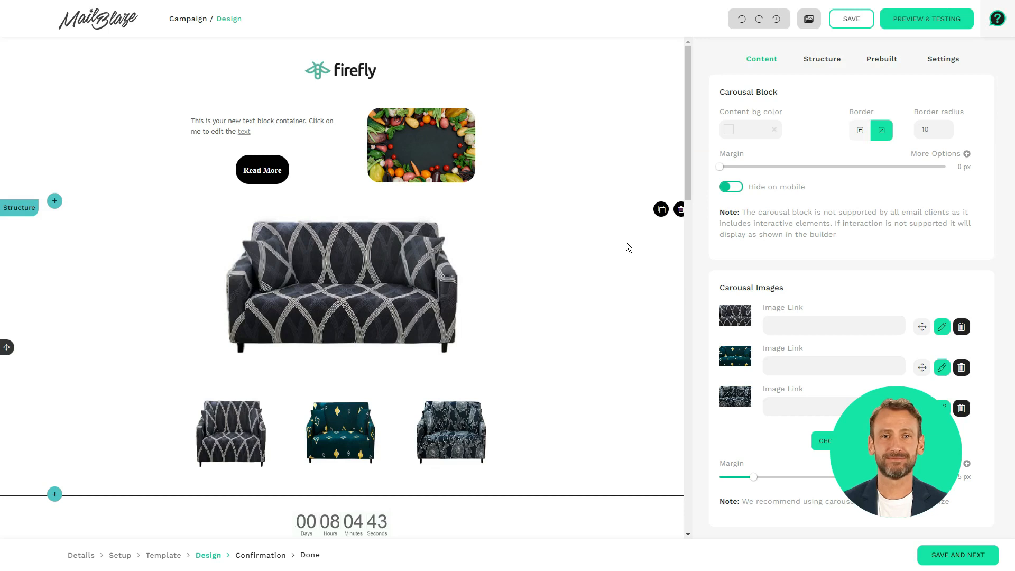
- Open the email preview again and select the recipient address in the test e-mail field
{"action": "left_click", "coordinate": [912, 24]}
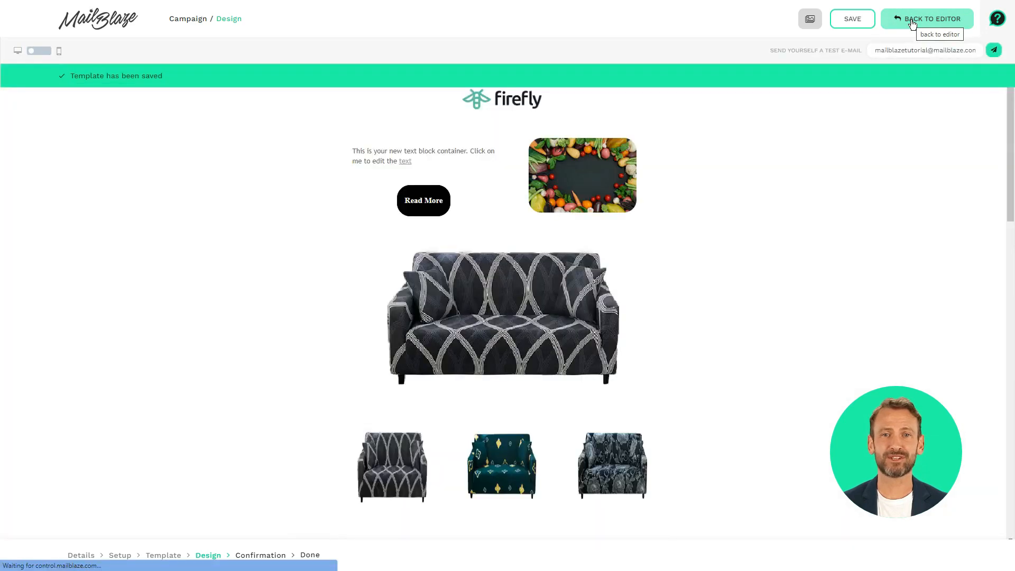
{"action": "triple_click", "coordinate": [905, 50]}
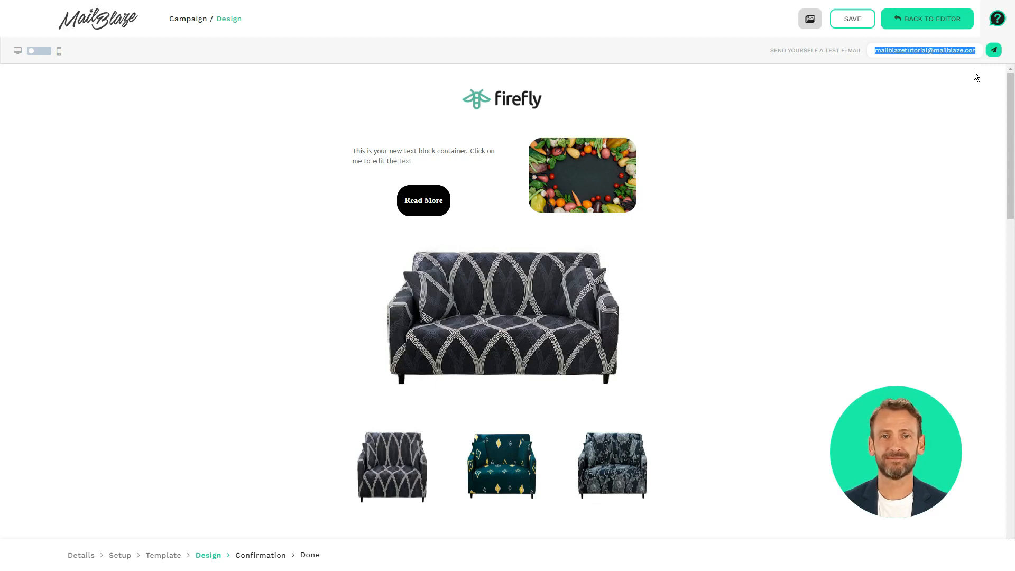
{"action": "left_click", "coordinate": [975, 73]}
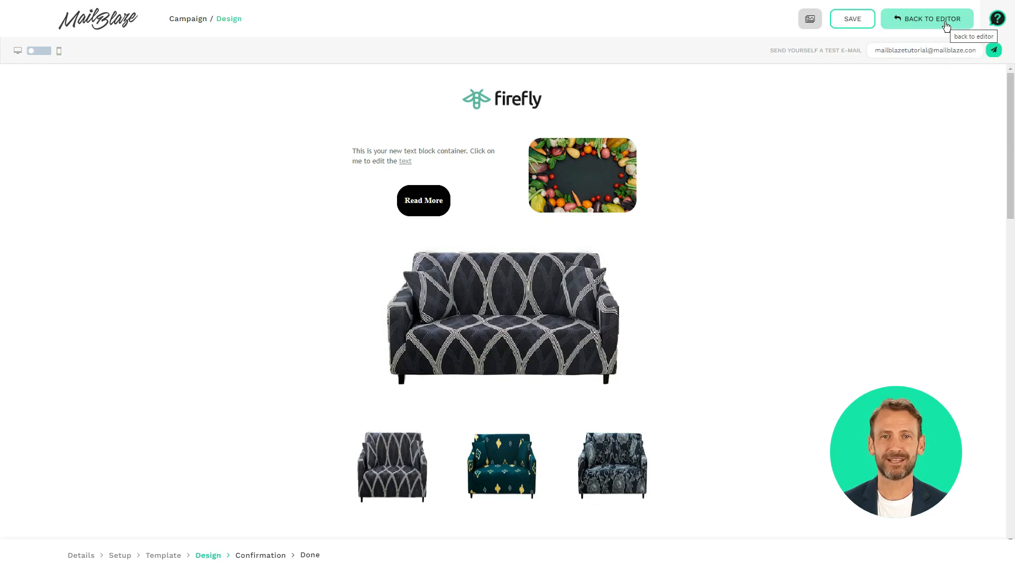
{"action": "triple_click", "coordinate": [943, 48]}
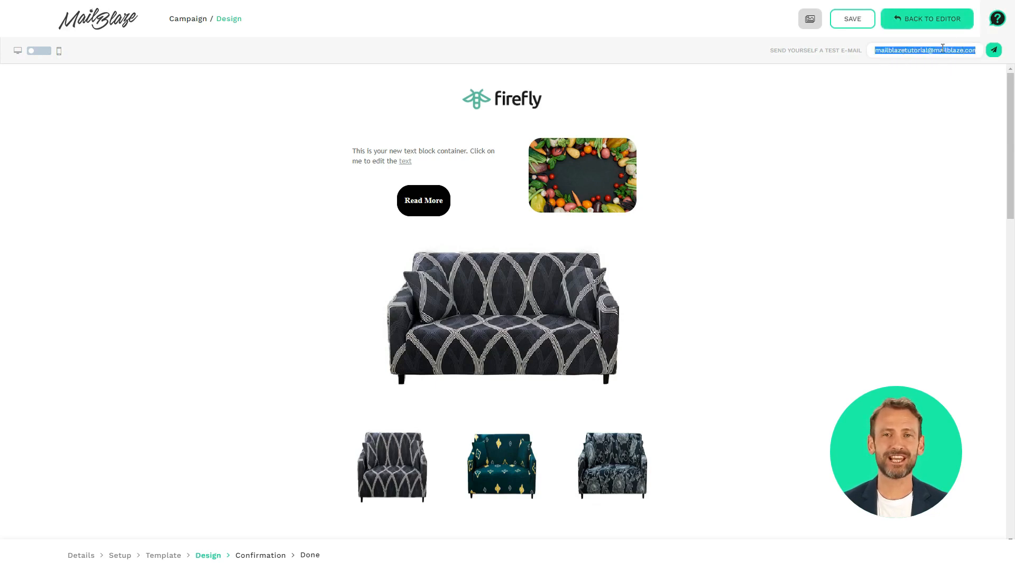
{"action": "left_click", "coordinate": [1001, 52]}
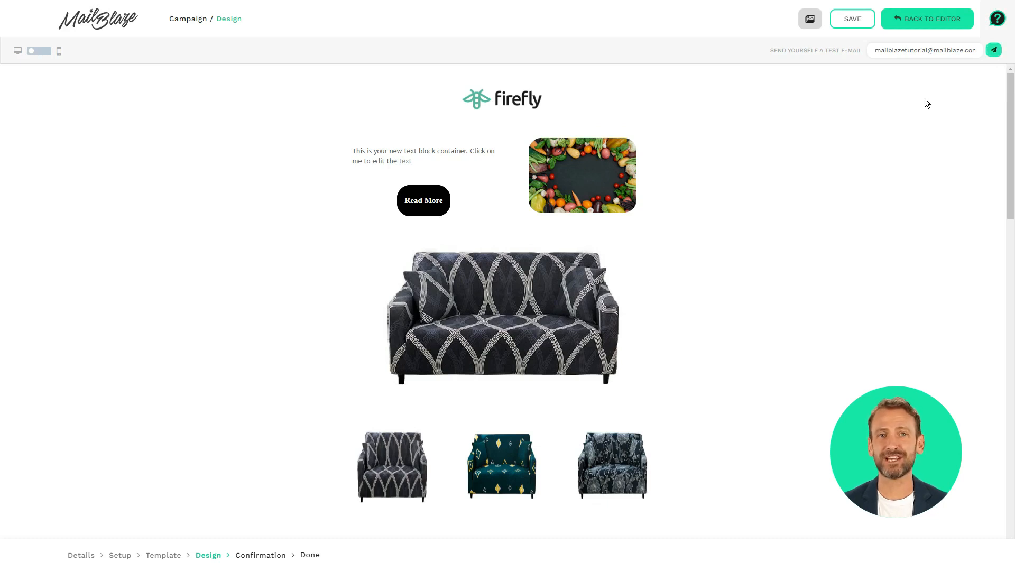
- Switch the preview to the mobile layout, check the email there, and return to the editor
{"action": "left_click", "coordinate": [44, 54]}
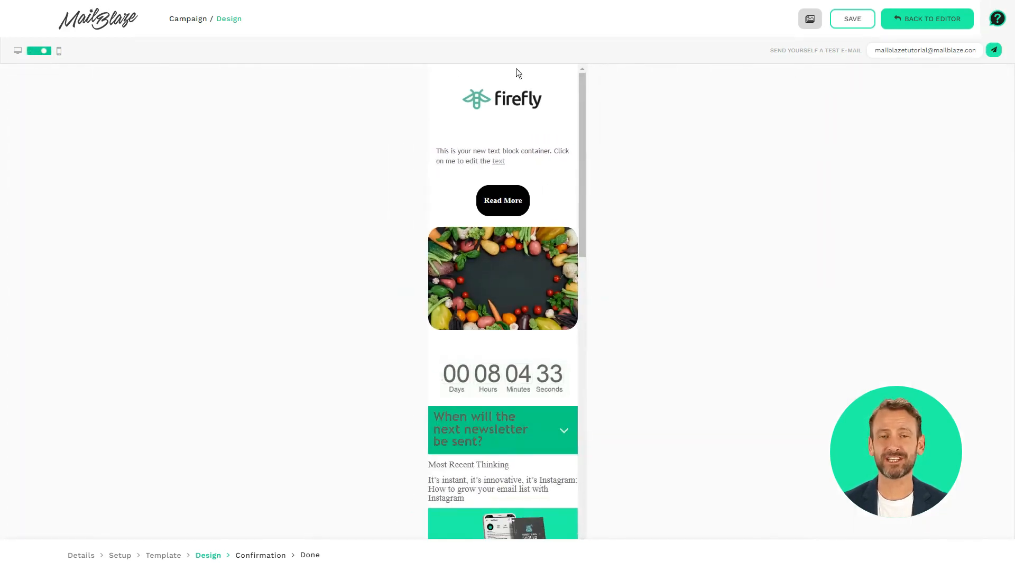
{"action": "left_click_drag", "start_coordinate": [579, 103], "coordinate": [594, 30]}
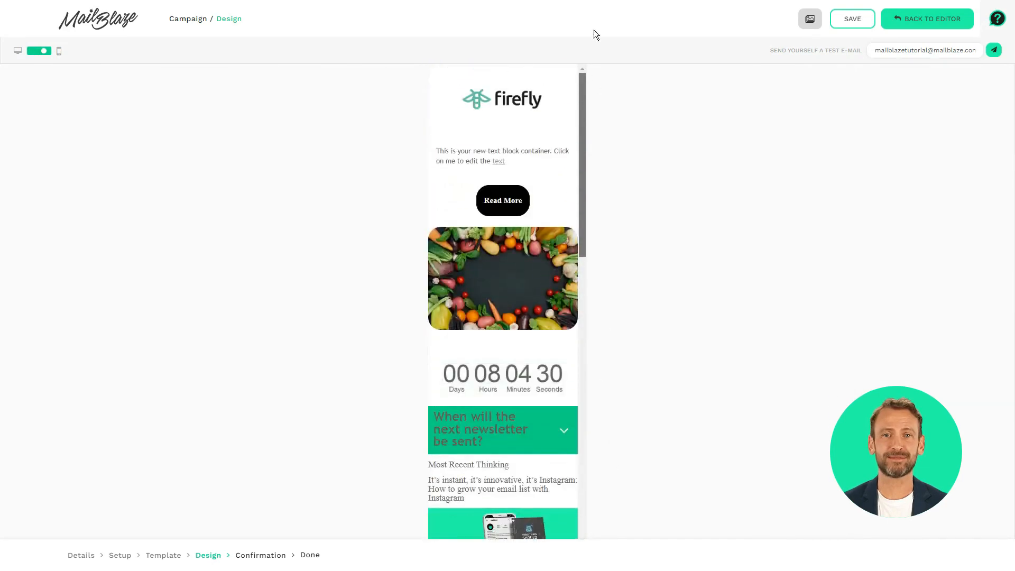
{"action": "left_click", "coordinate": [933, 16]}
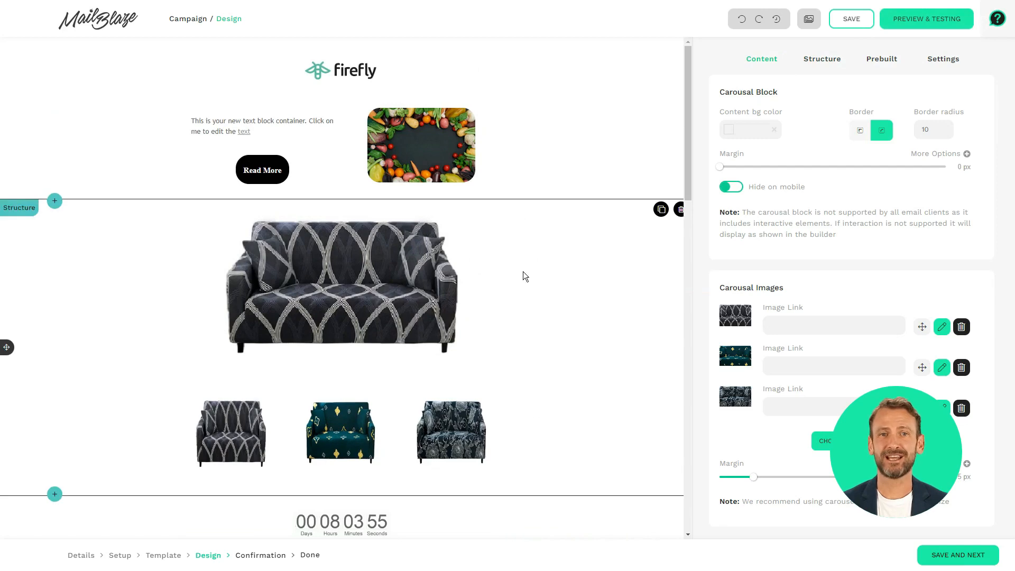
- Look through the finished newsletter design down to the footer, then save it and continue to the campaign confirmation
{"action": "scroll", "coordinate": [546, 317], "scroll_direction": "down", "scroll_amount": 7}
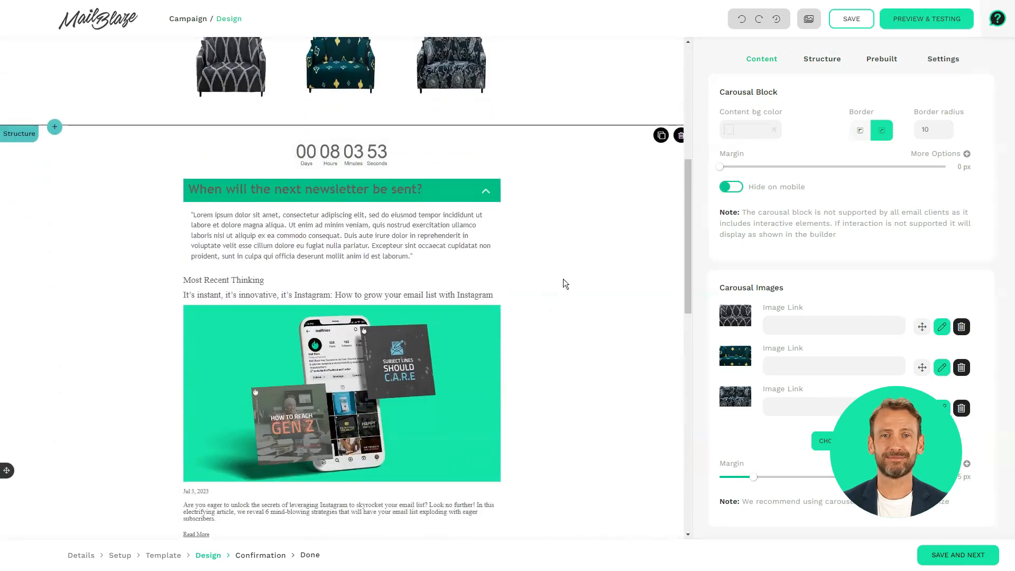
{"action": "left_click", "coordinate": [632, 231]}
{"action": "scroll", "coordinate": [632, 231], "scroll_direction": "down", "scroll_amount": 10}
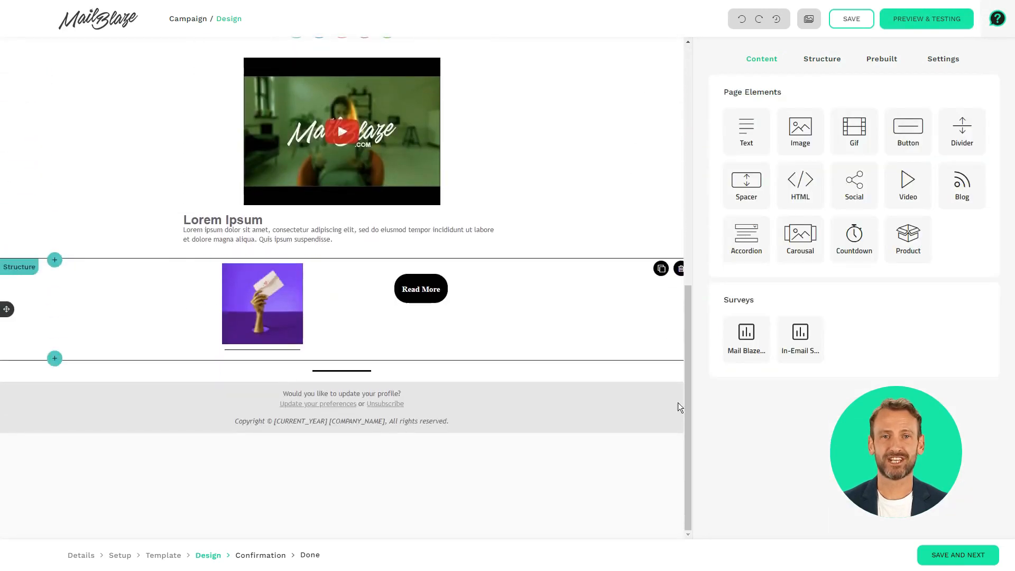
{"action": "left_click", "coordinate": [946, 564]}
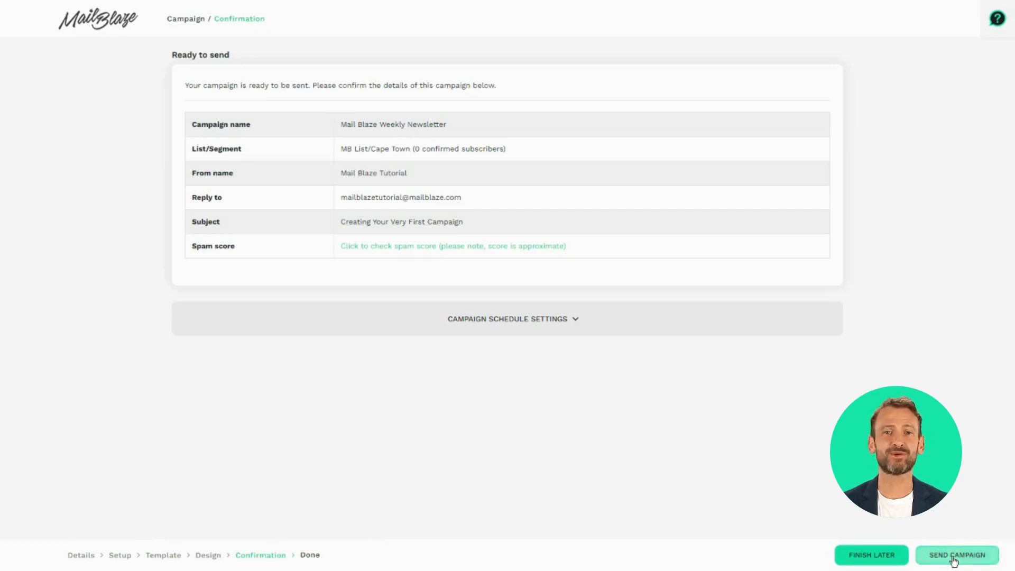
- Expand the campaign schedule settings and set the send time to 8 March 2023, 9:00 AM
{"action": "left_click", "coordinate": [498, 322]}
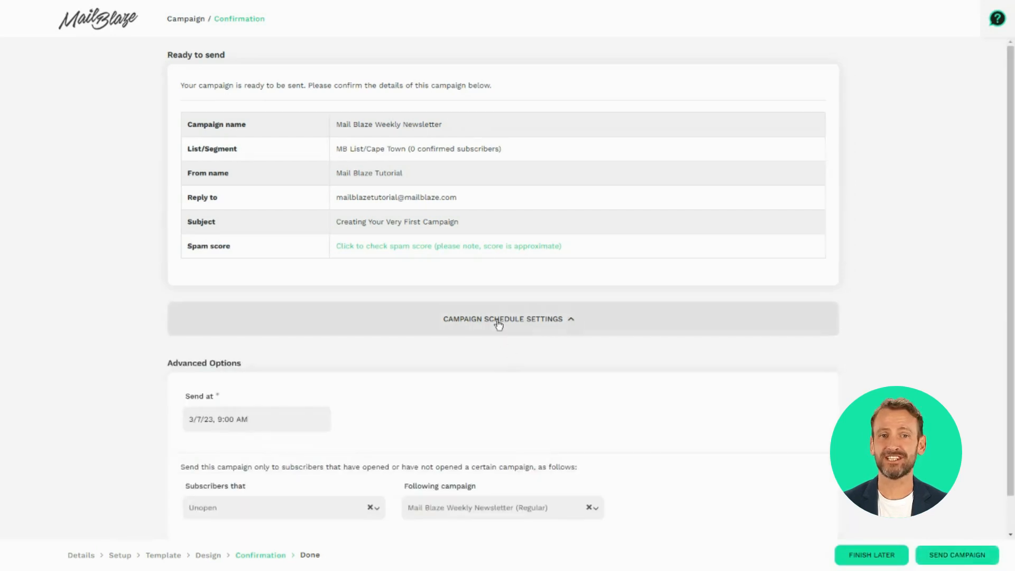
{"action": "left_click", "coordinate": [297, 421]}
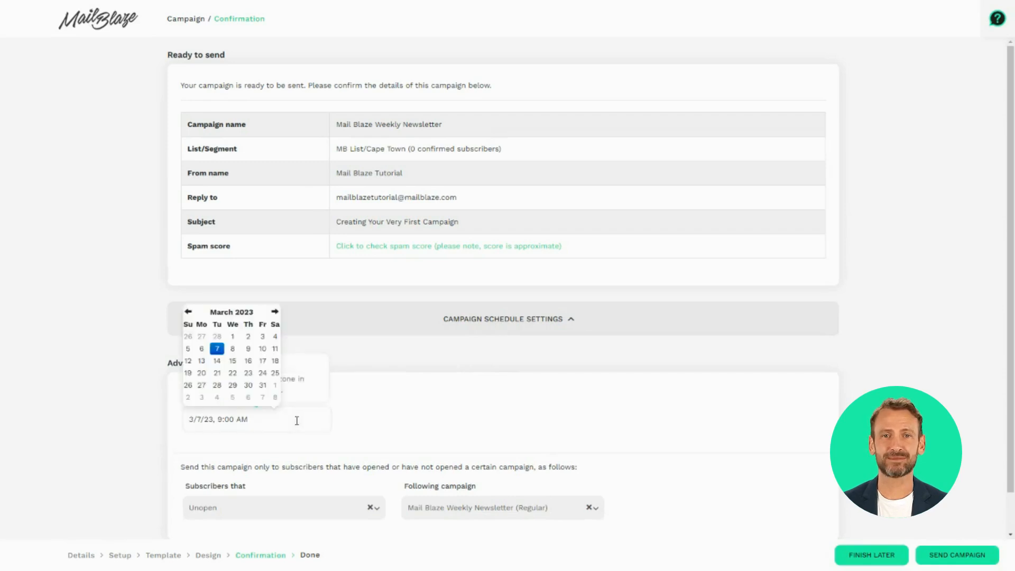
{"action": "left_click", "coordinate": [232, 349]}
{"action": "left_click", "coordinate": [233, 350]}
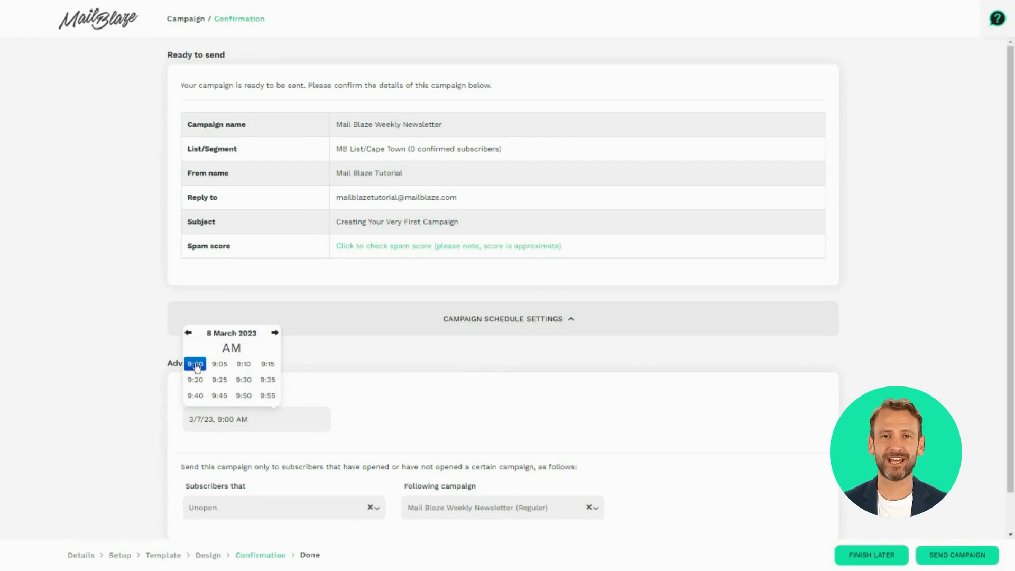
{"action": "left_click", "coordinate": [199, 365]}
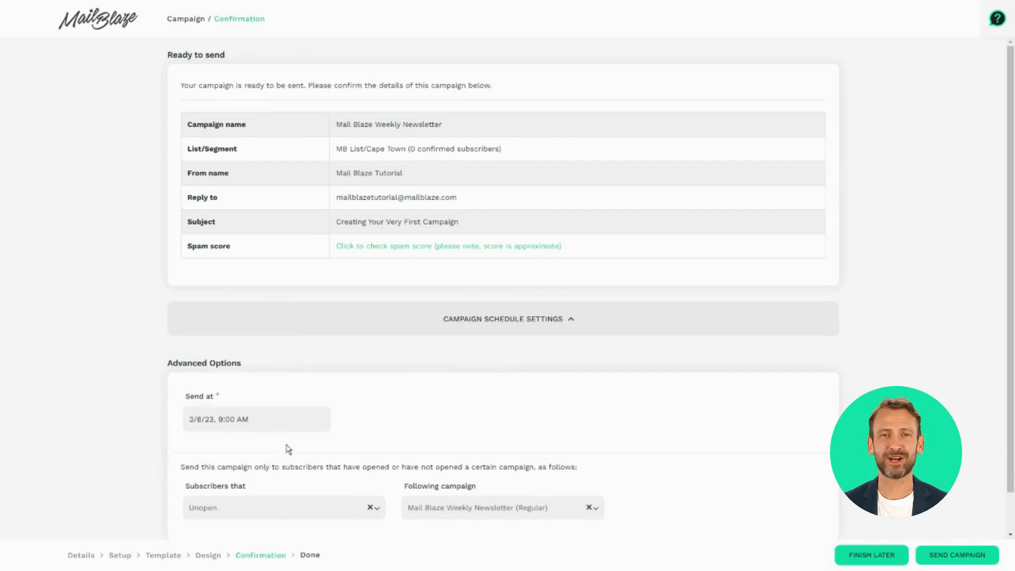
- Clear the preset subscriber condition and the following campaign from the advanced sending options
{"action": "left_click", "coordinate": [370, 508]}
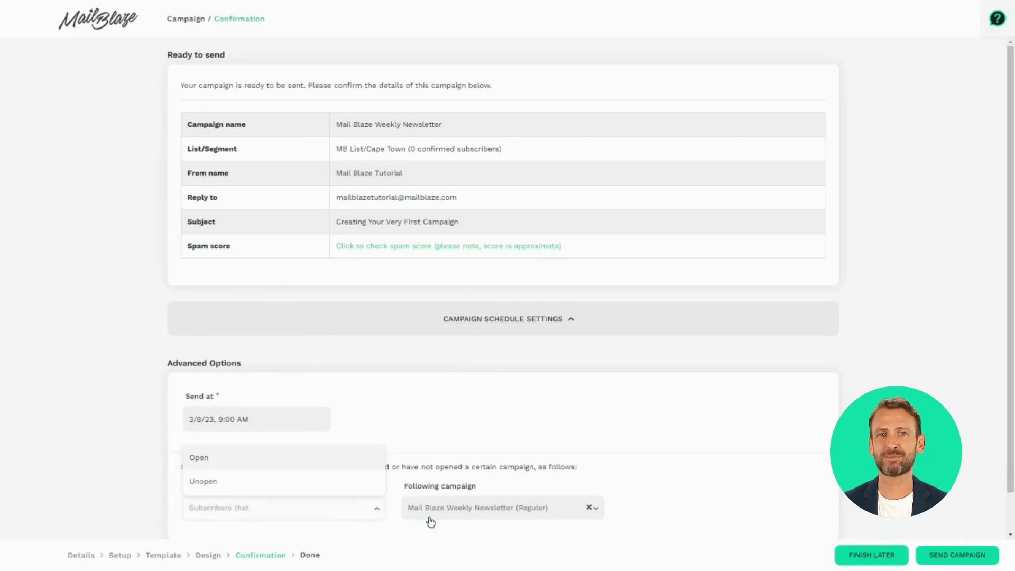
{"action": "left_click", "coordinate": [588, 508]}
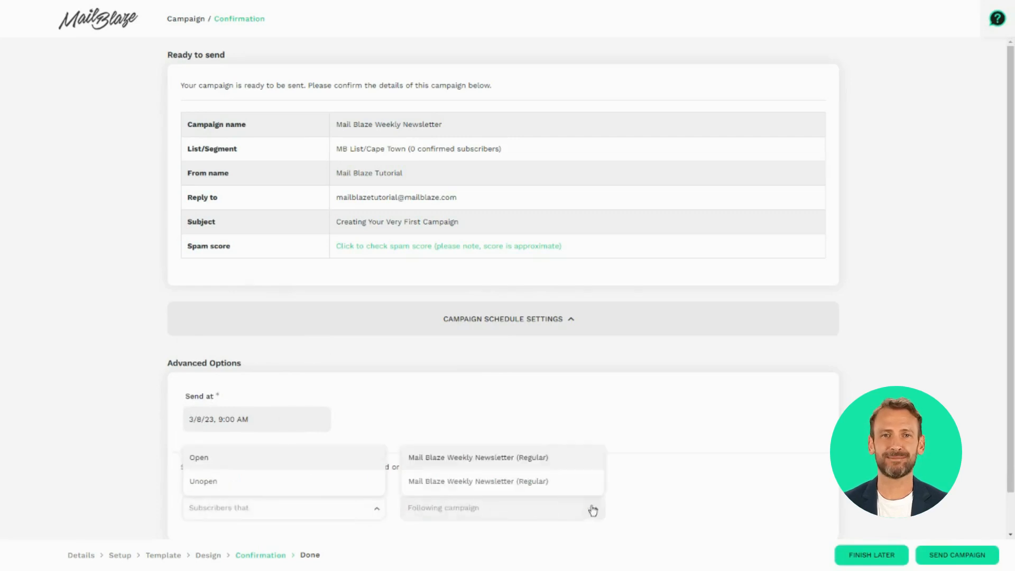
{"action": "left_click", "coordinate": [300, 509]}
{"action": "scroll", "coordinate": [300, 508], "scroll_direction": "down", "scroll_amount": 1}
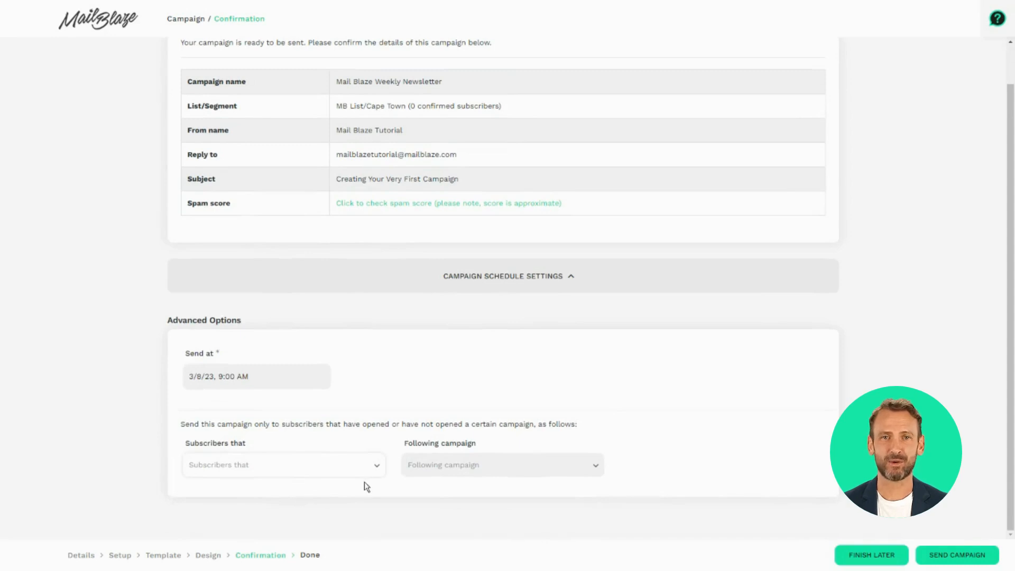
- Restrict sending to subscribers that have Unopen status for the second Mail Blaze Weekly Newsletter (Regular) campaign listed
{"action": "left_click", "coordinate": [375, 466]}
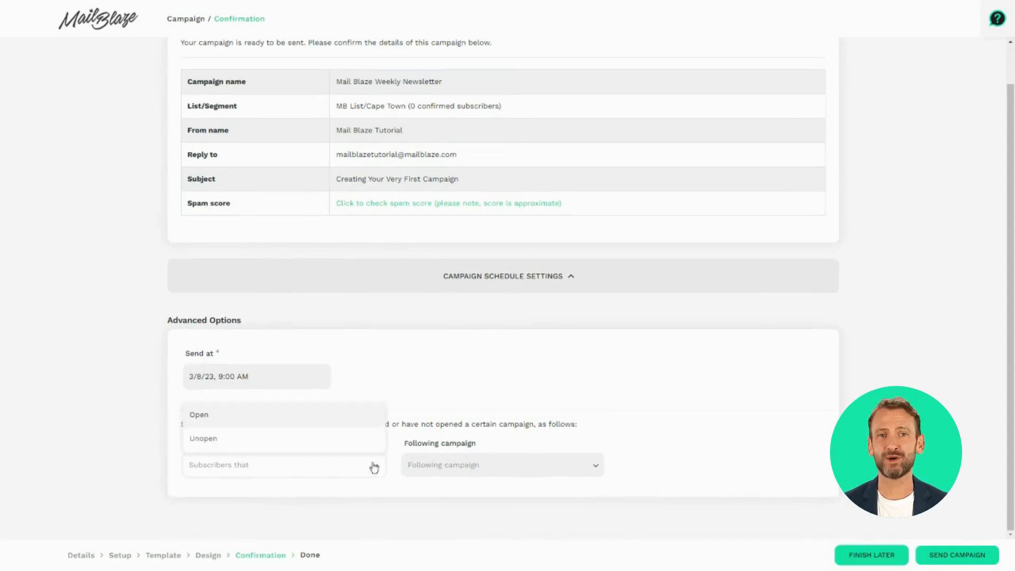
{"action": "left_click", "coordinate": [231, 441]}
{"action": "left_click", "coordinate": [461, 472]}
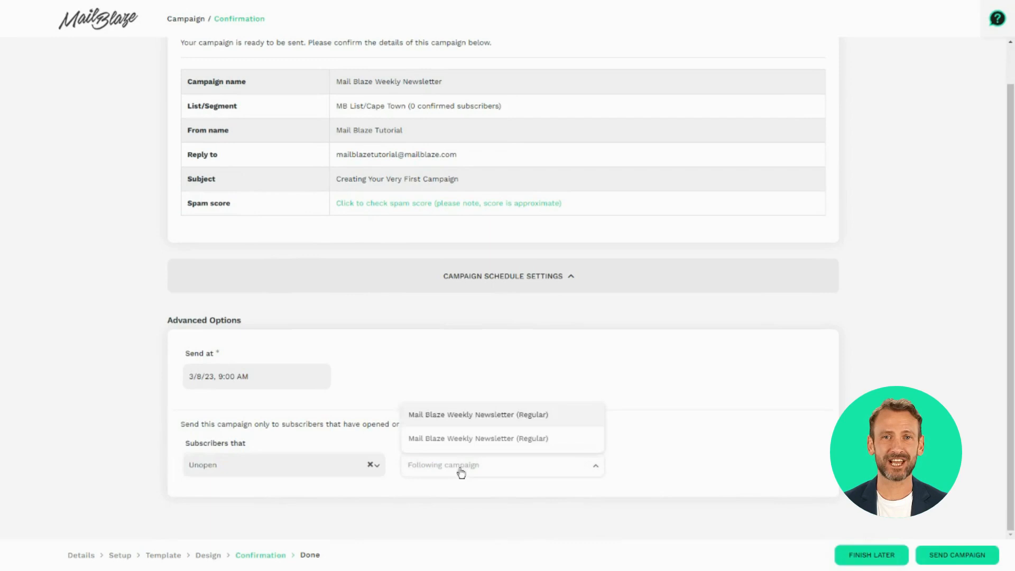
{"action": "left_click", "coordinate": [478, 439]}
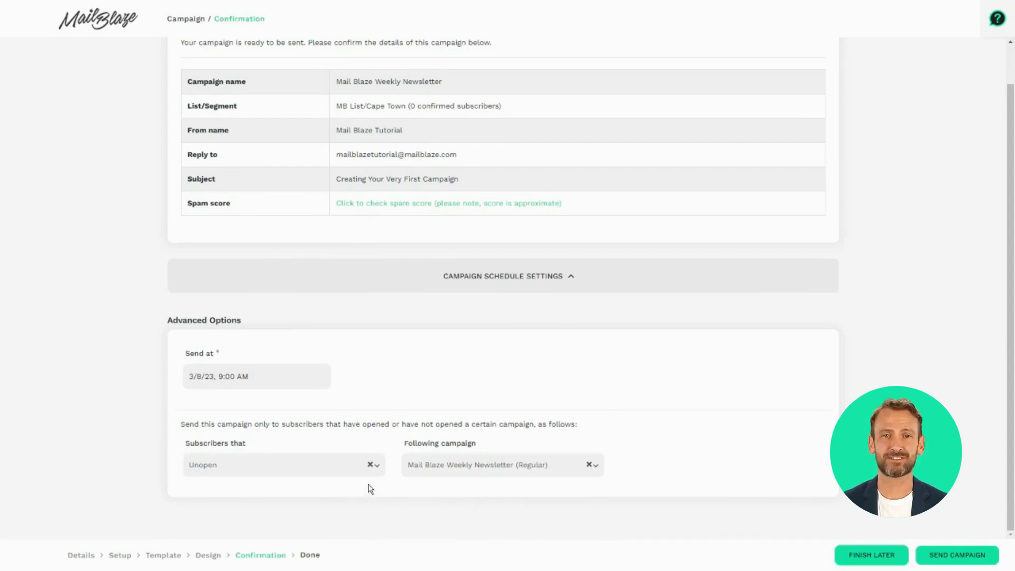
- Remove the Unopen condition and its following campaign, then send the campaign
{"action": "left_click", "coordinate": [370, 465]}
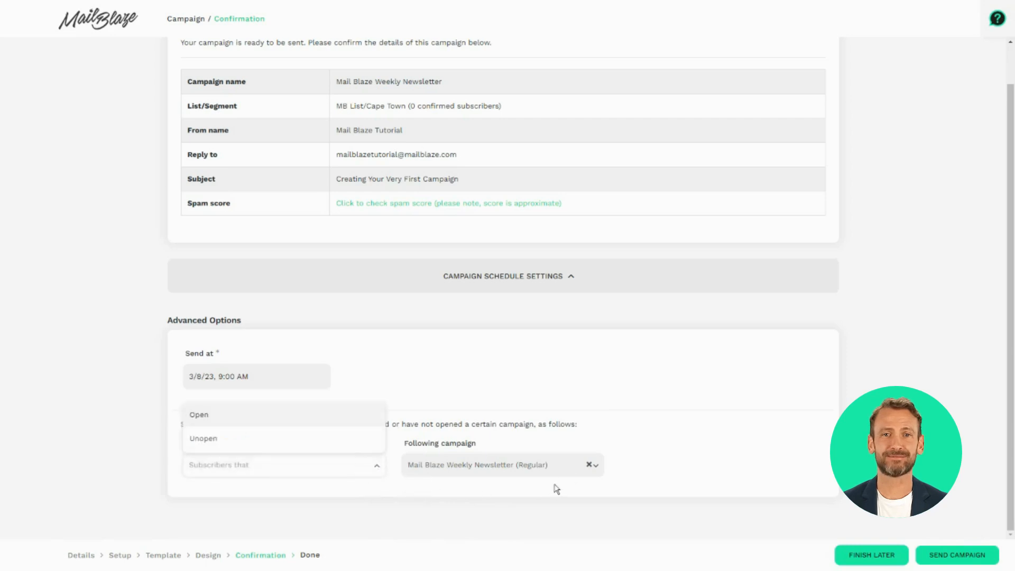
{"action": "left_click", "coordinate": [589, 465]}
{"action": "left_click", "coordinate": [821, 455]}
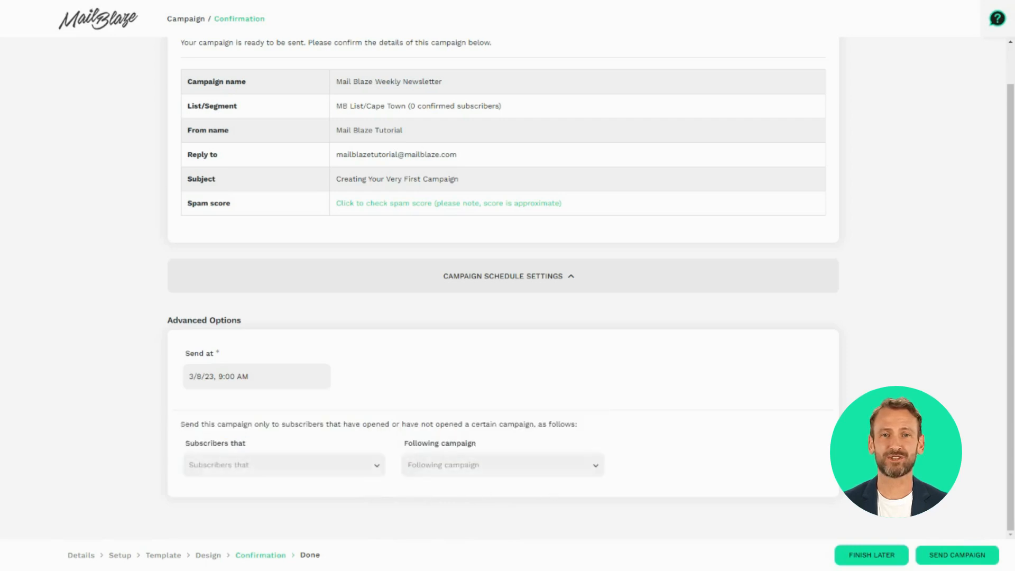
{"action": "left_click", "coordinate": [958, 556]}
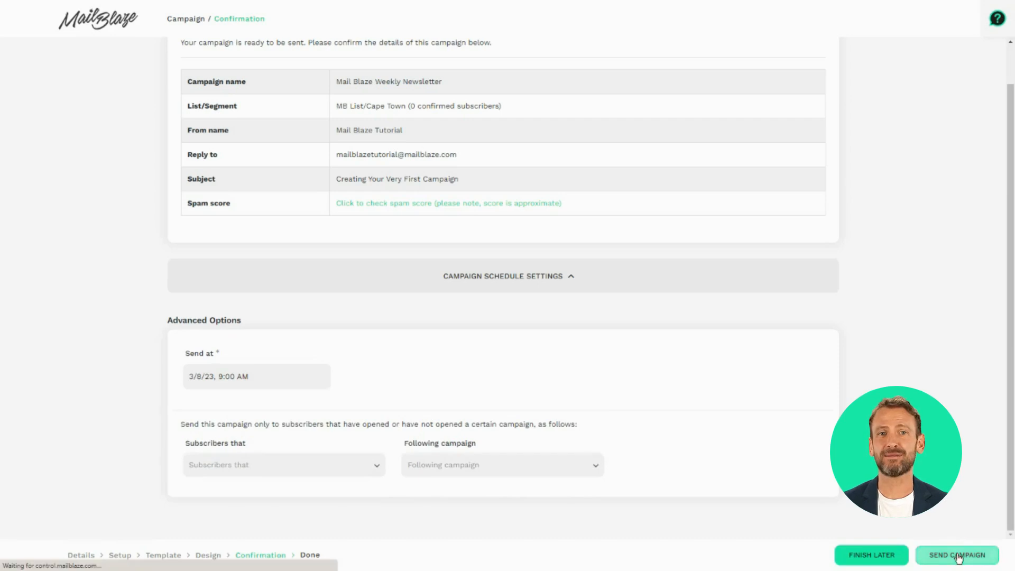